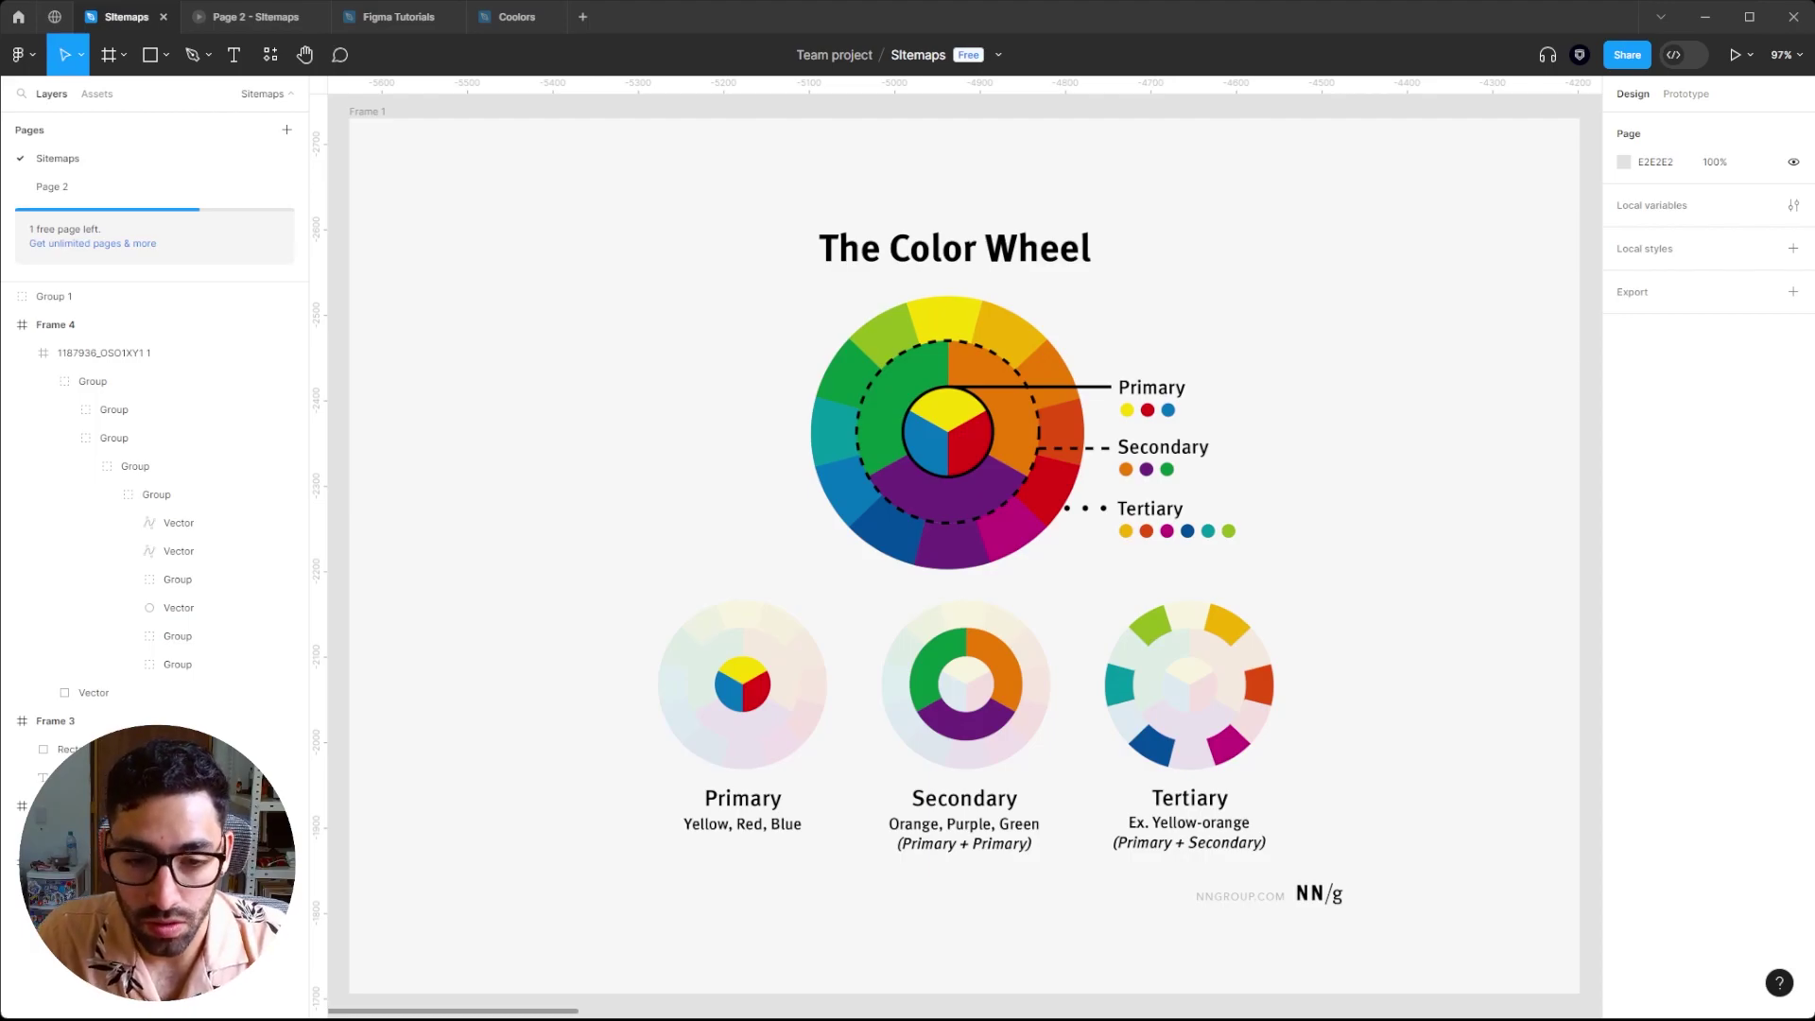
- Jump to the next frame, the Color Harmonies chart of five colour-wheel schemes
key("n")
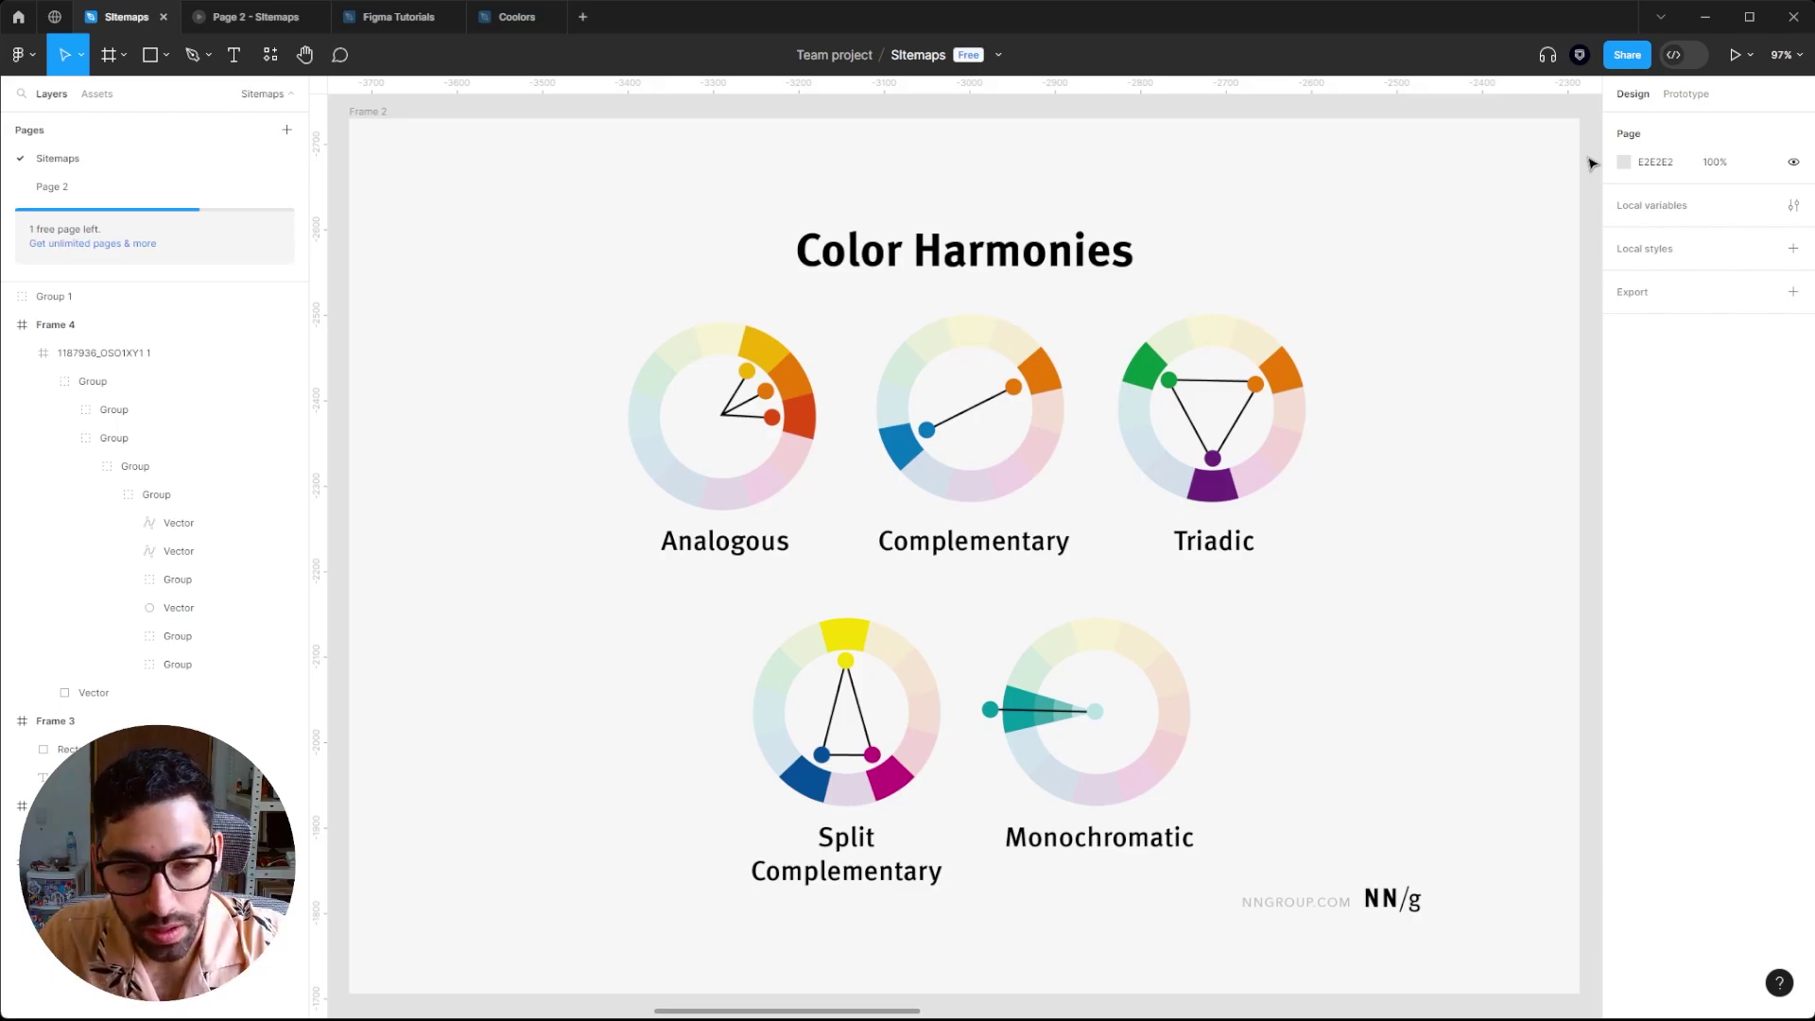
- Scroll right to Frame 3, 'The meaning of Color, a quick word.', showing its two photos
scroll(1590, 163, "right", 10)
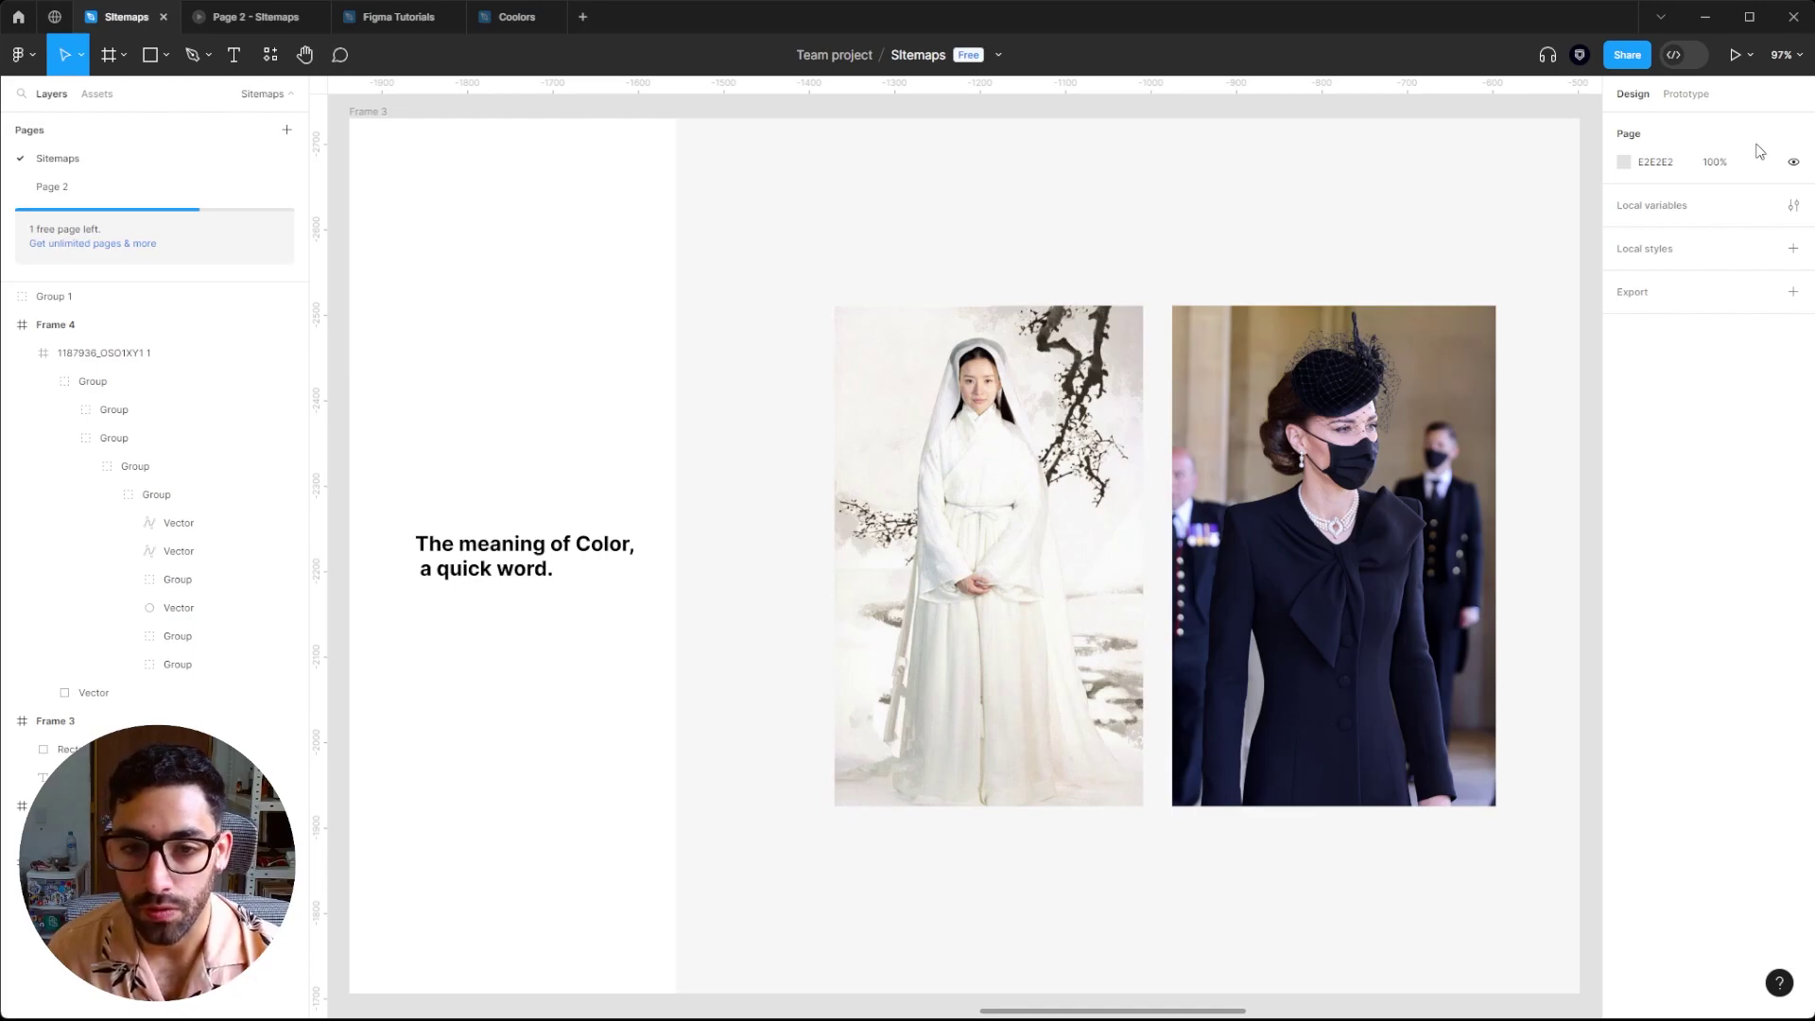
- Switch from Figma to the Coolors palette generator in Chrome
key("alt+Tab")
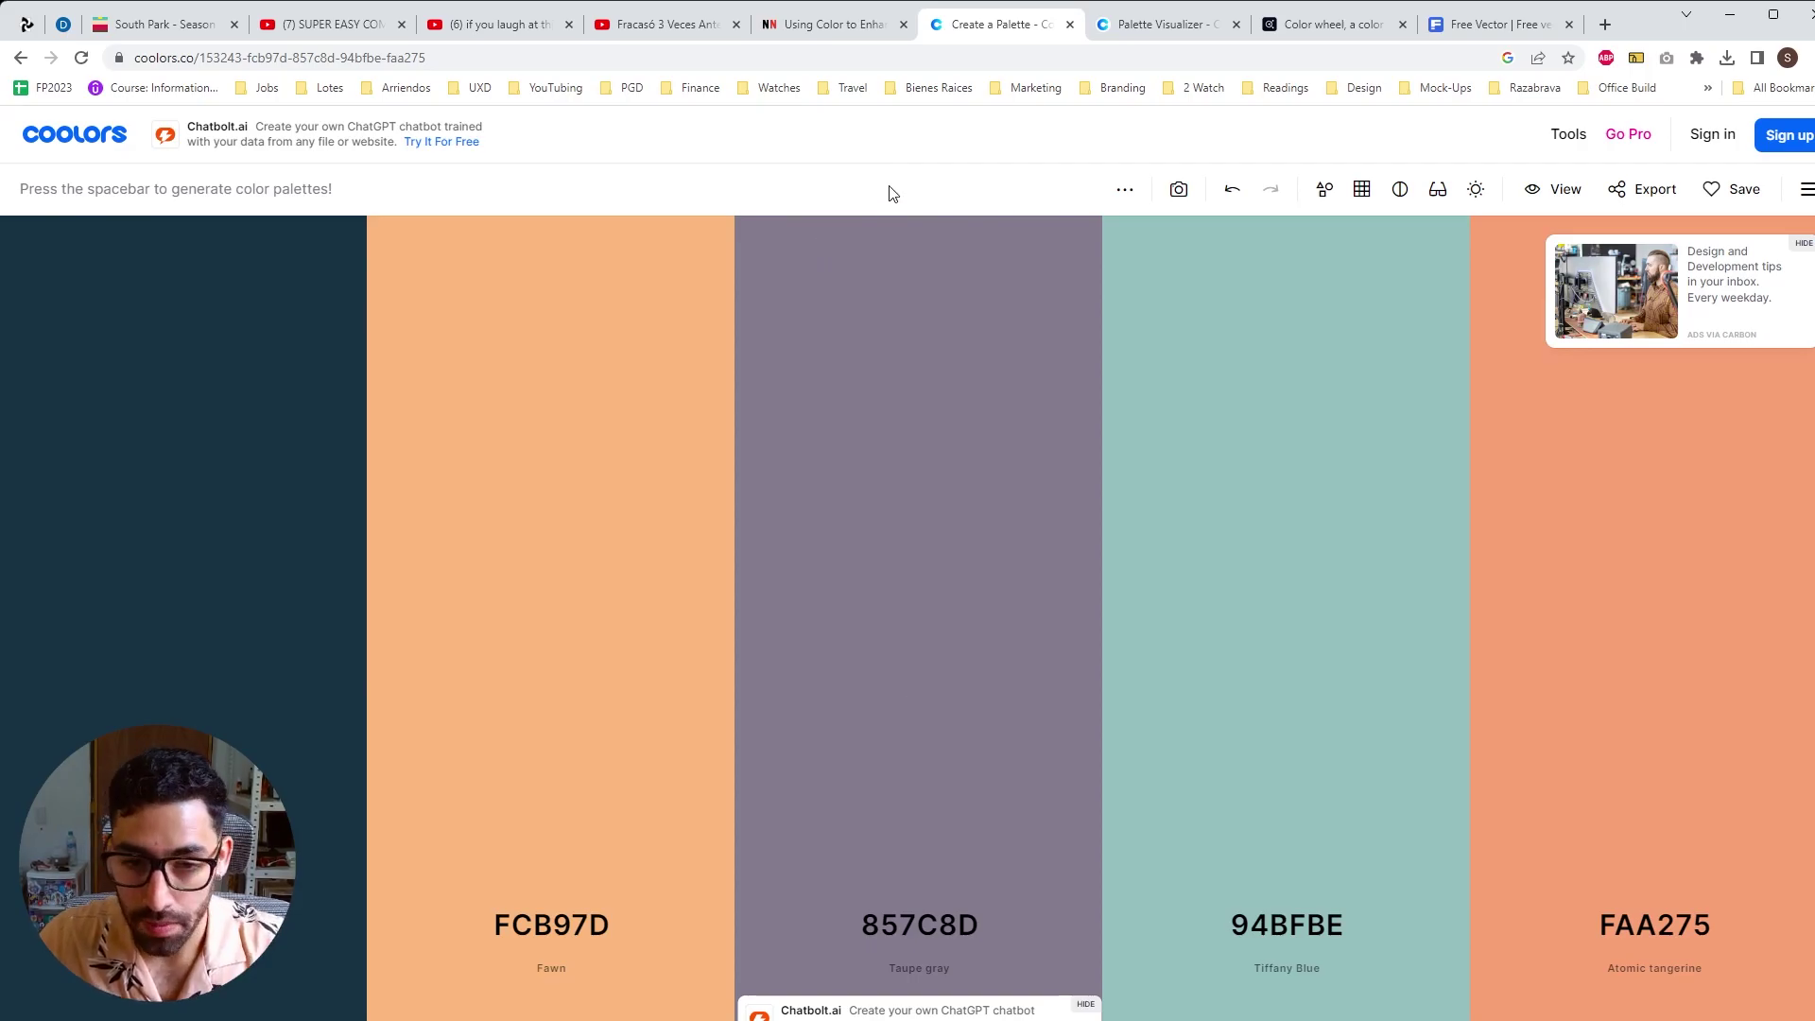
- Generate several new random five-colour palettes in Coolors
key("space")
key("space")
key("space")
key("space")
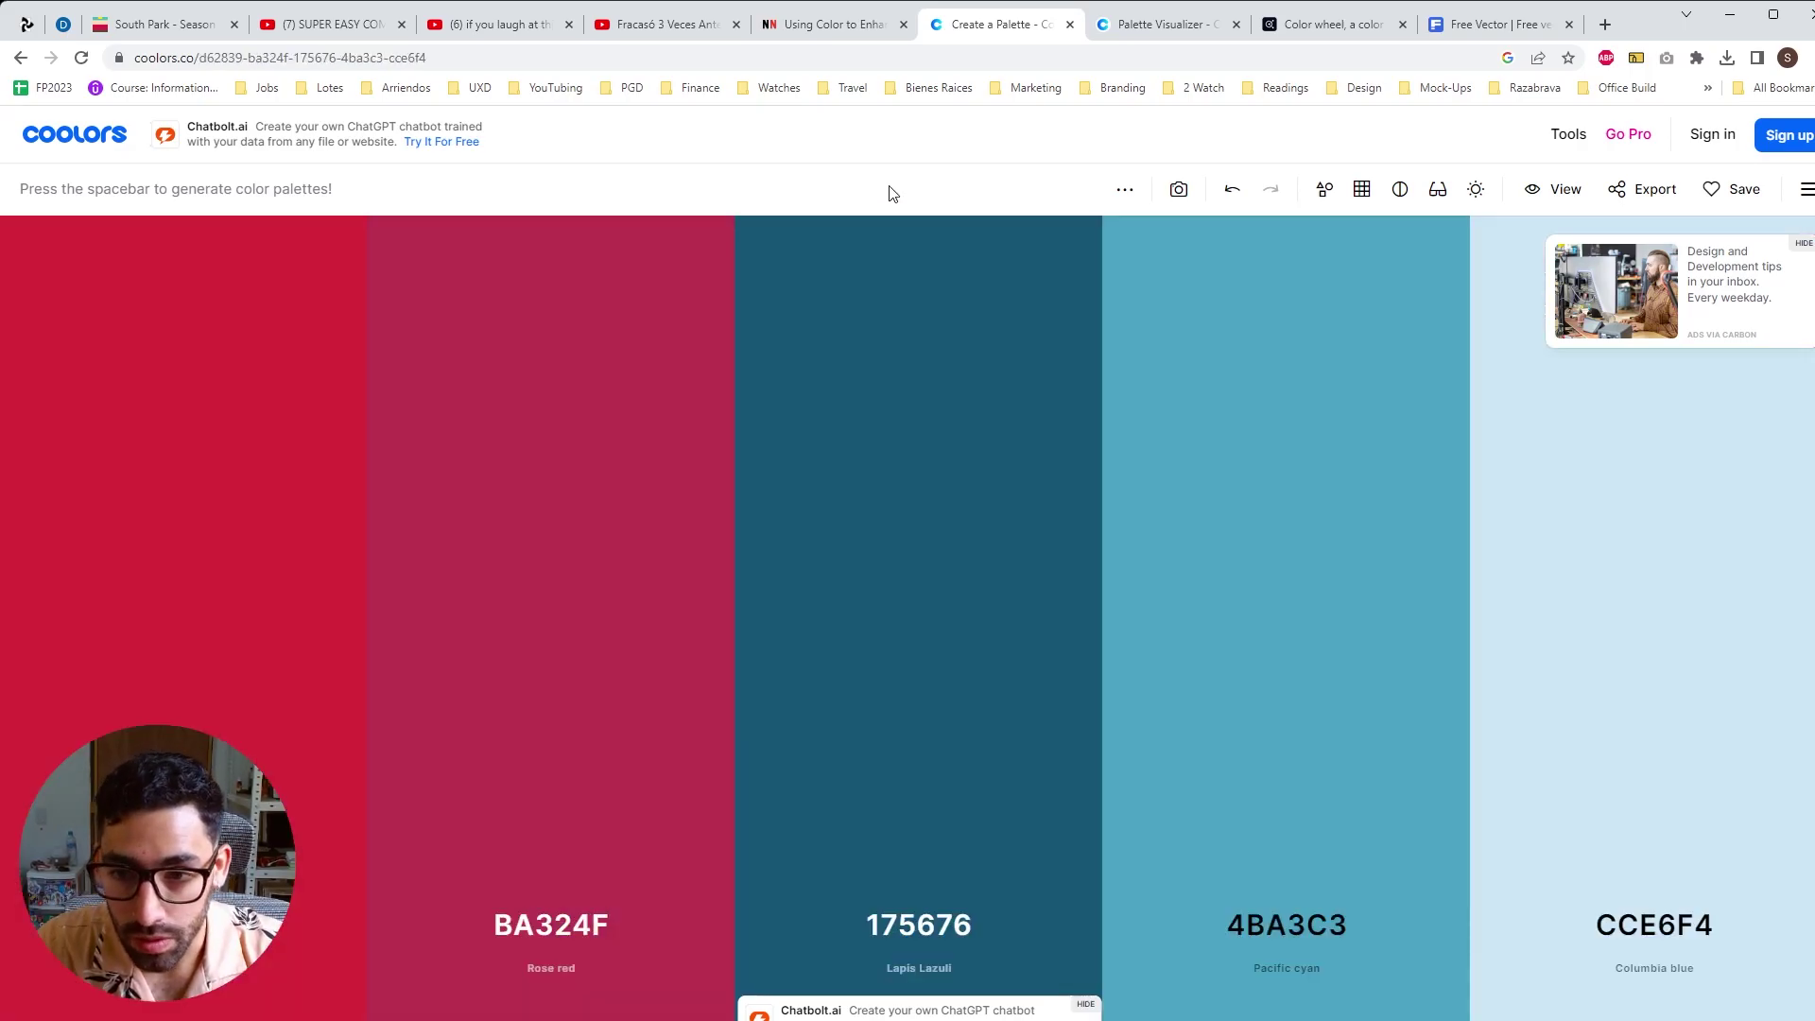
key("space")
key("space")
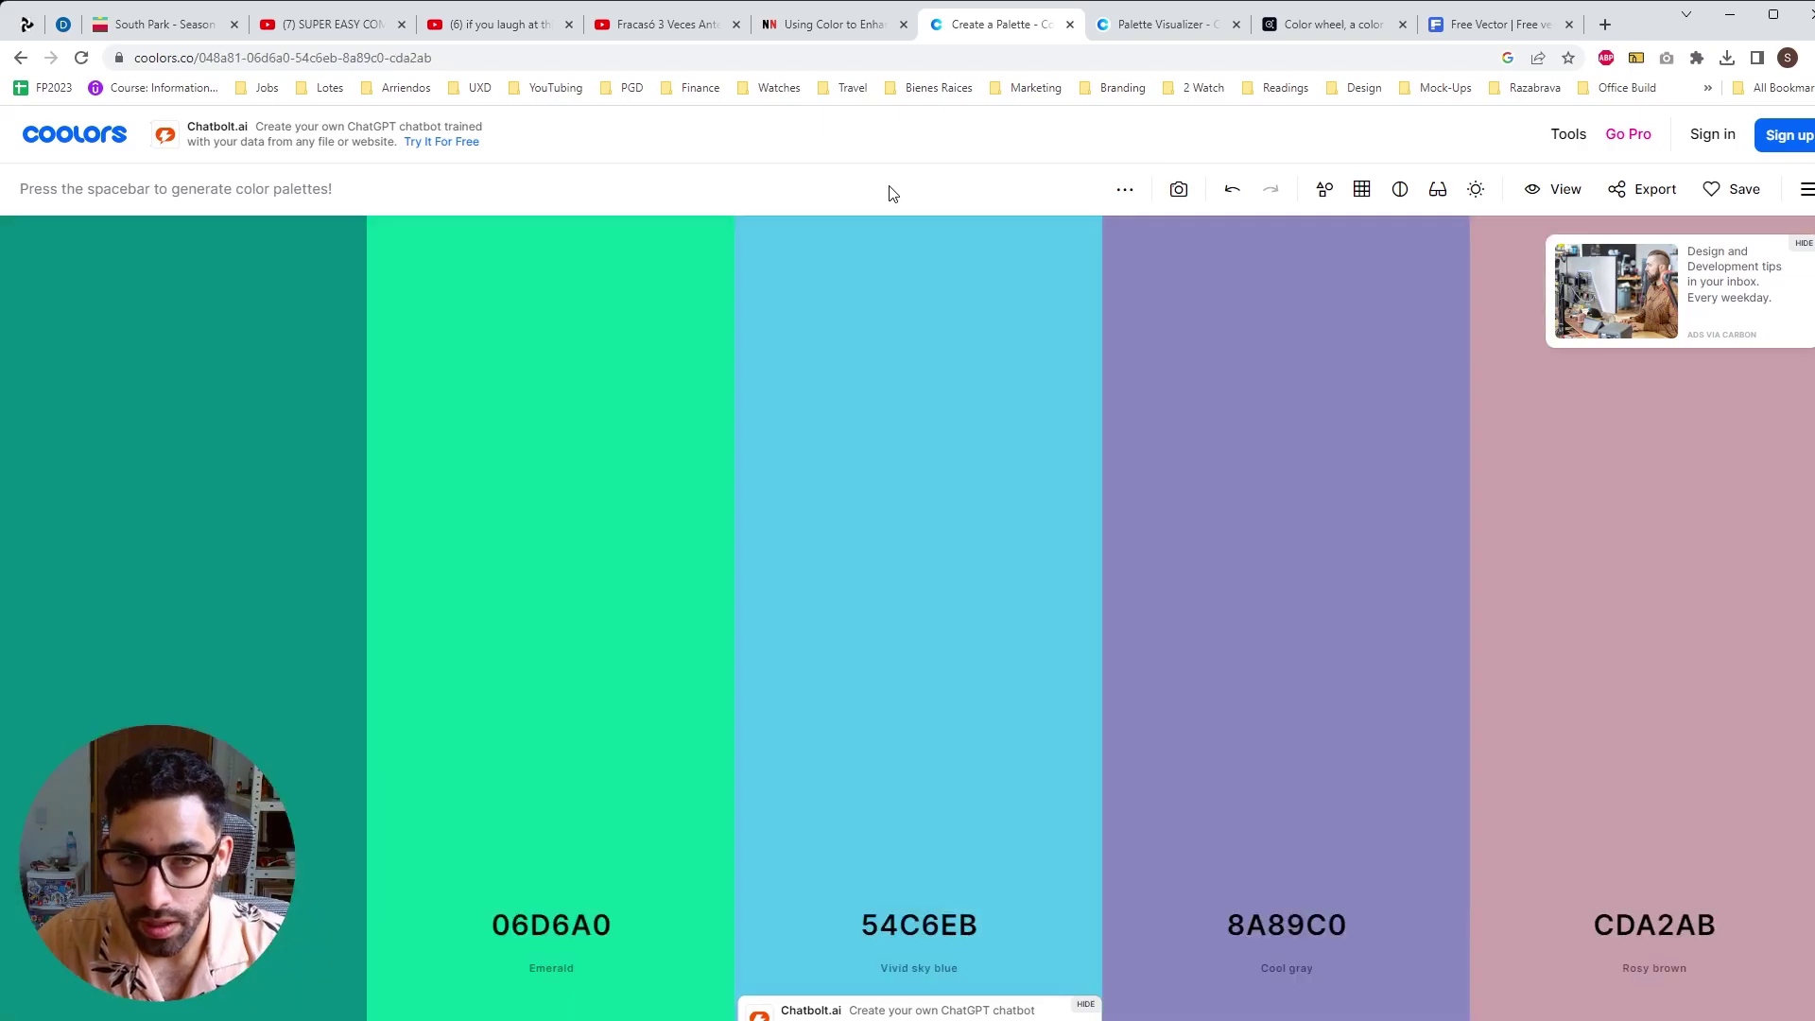
key("space")
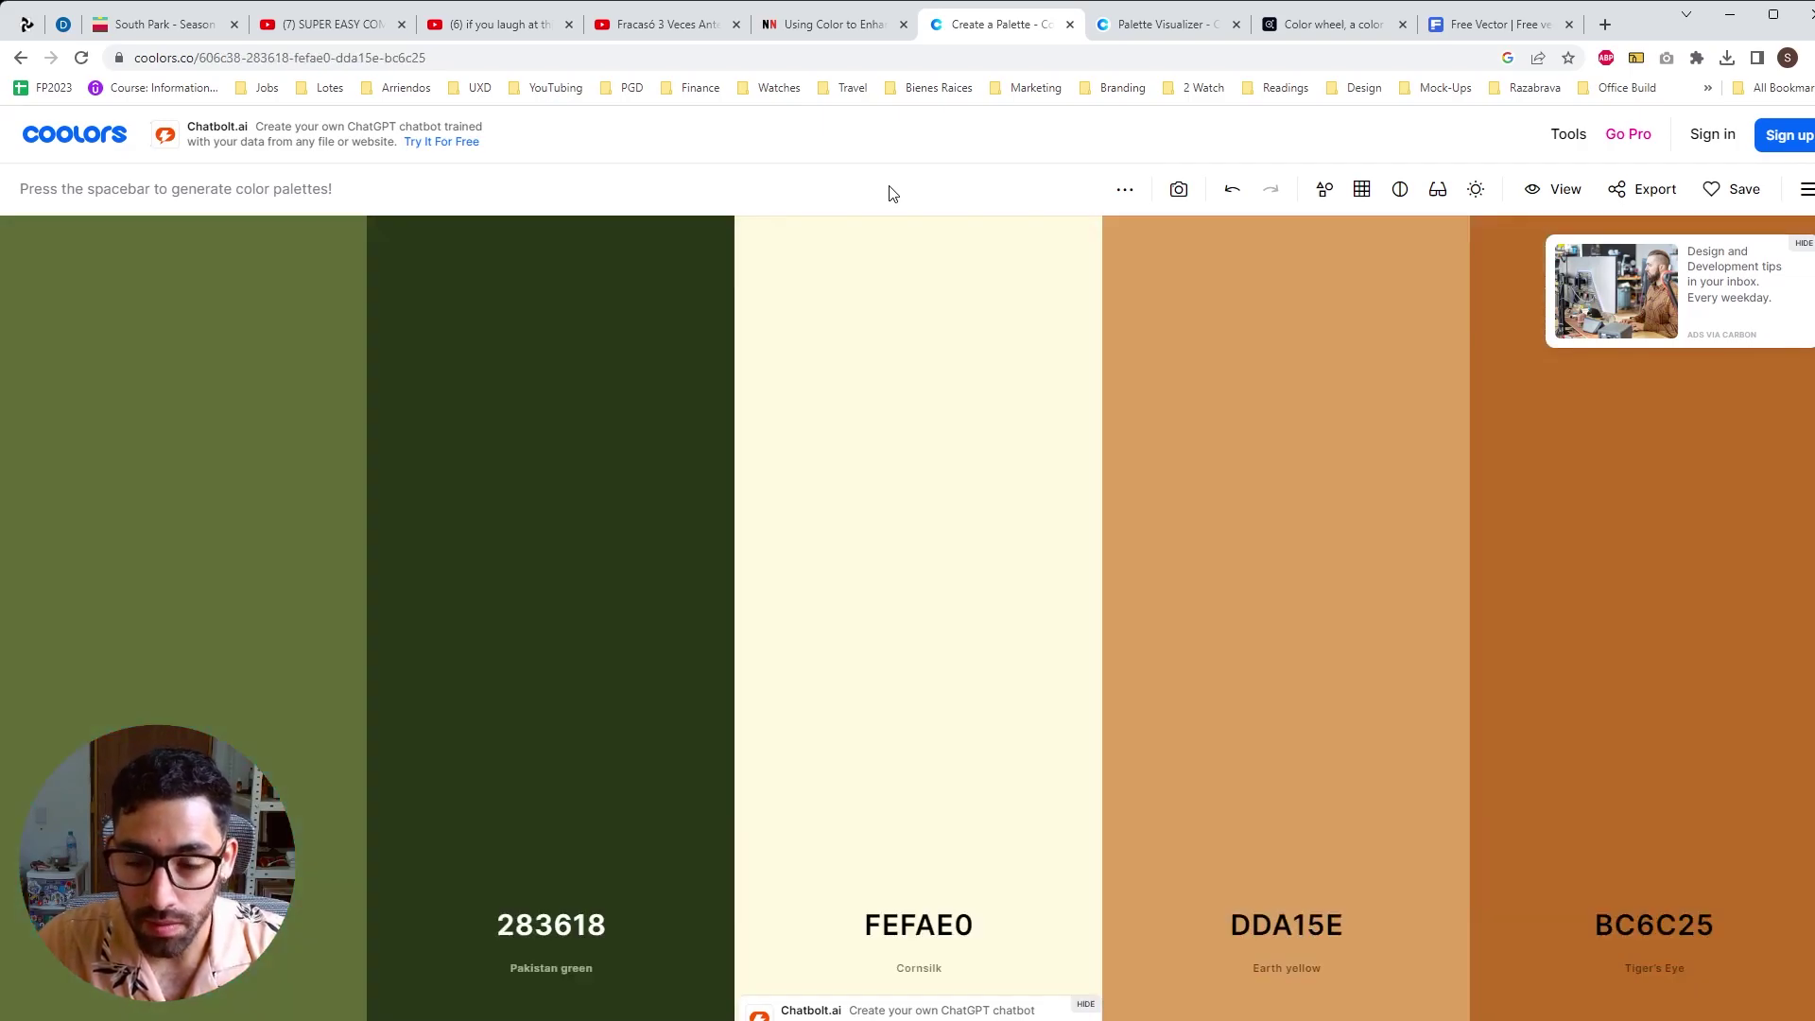
key("space")
key("space")
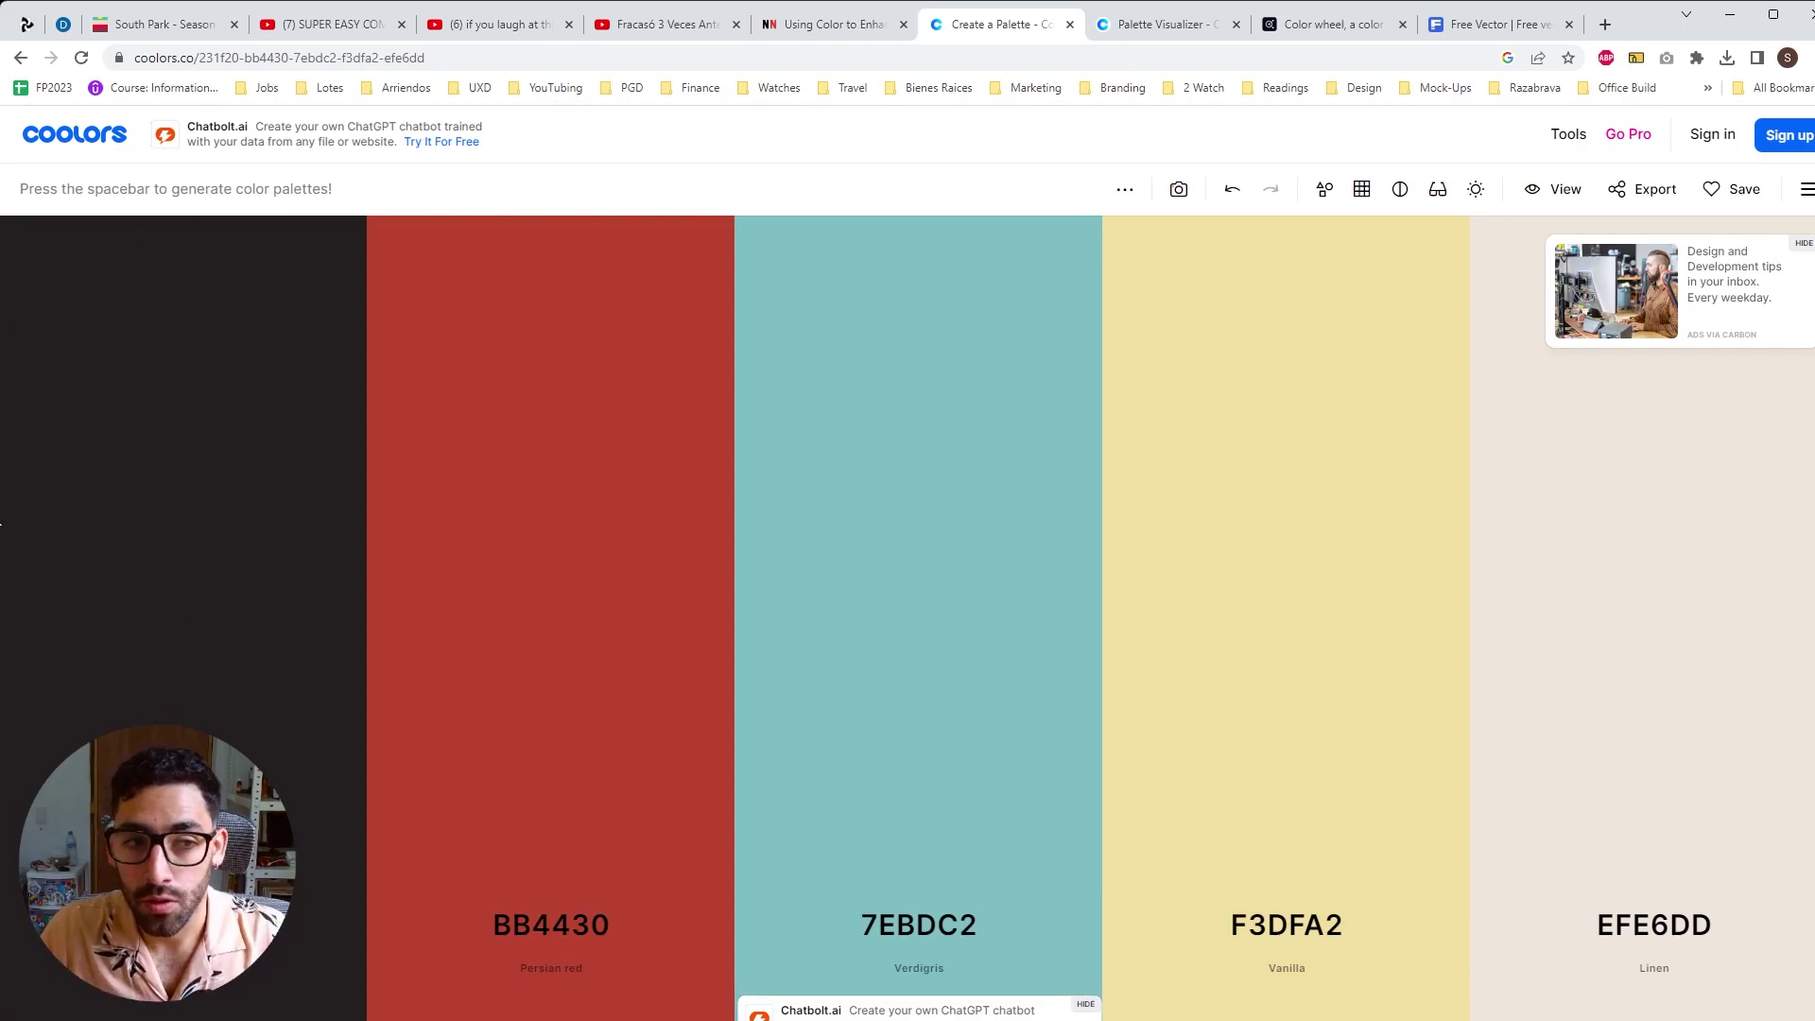
- Lock the 7EBDC2 teal and F3DFA2 vanilla, regenerate the others, and return to Figma
mouse_move(862, 514)
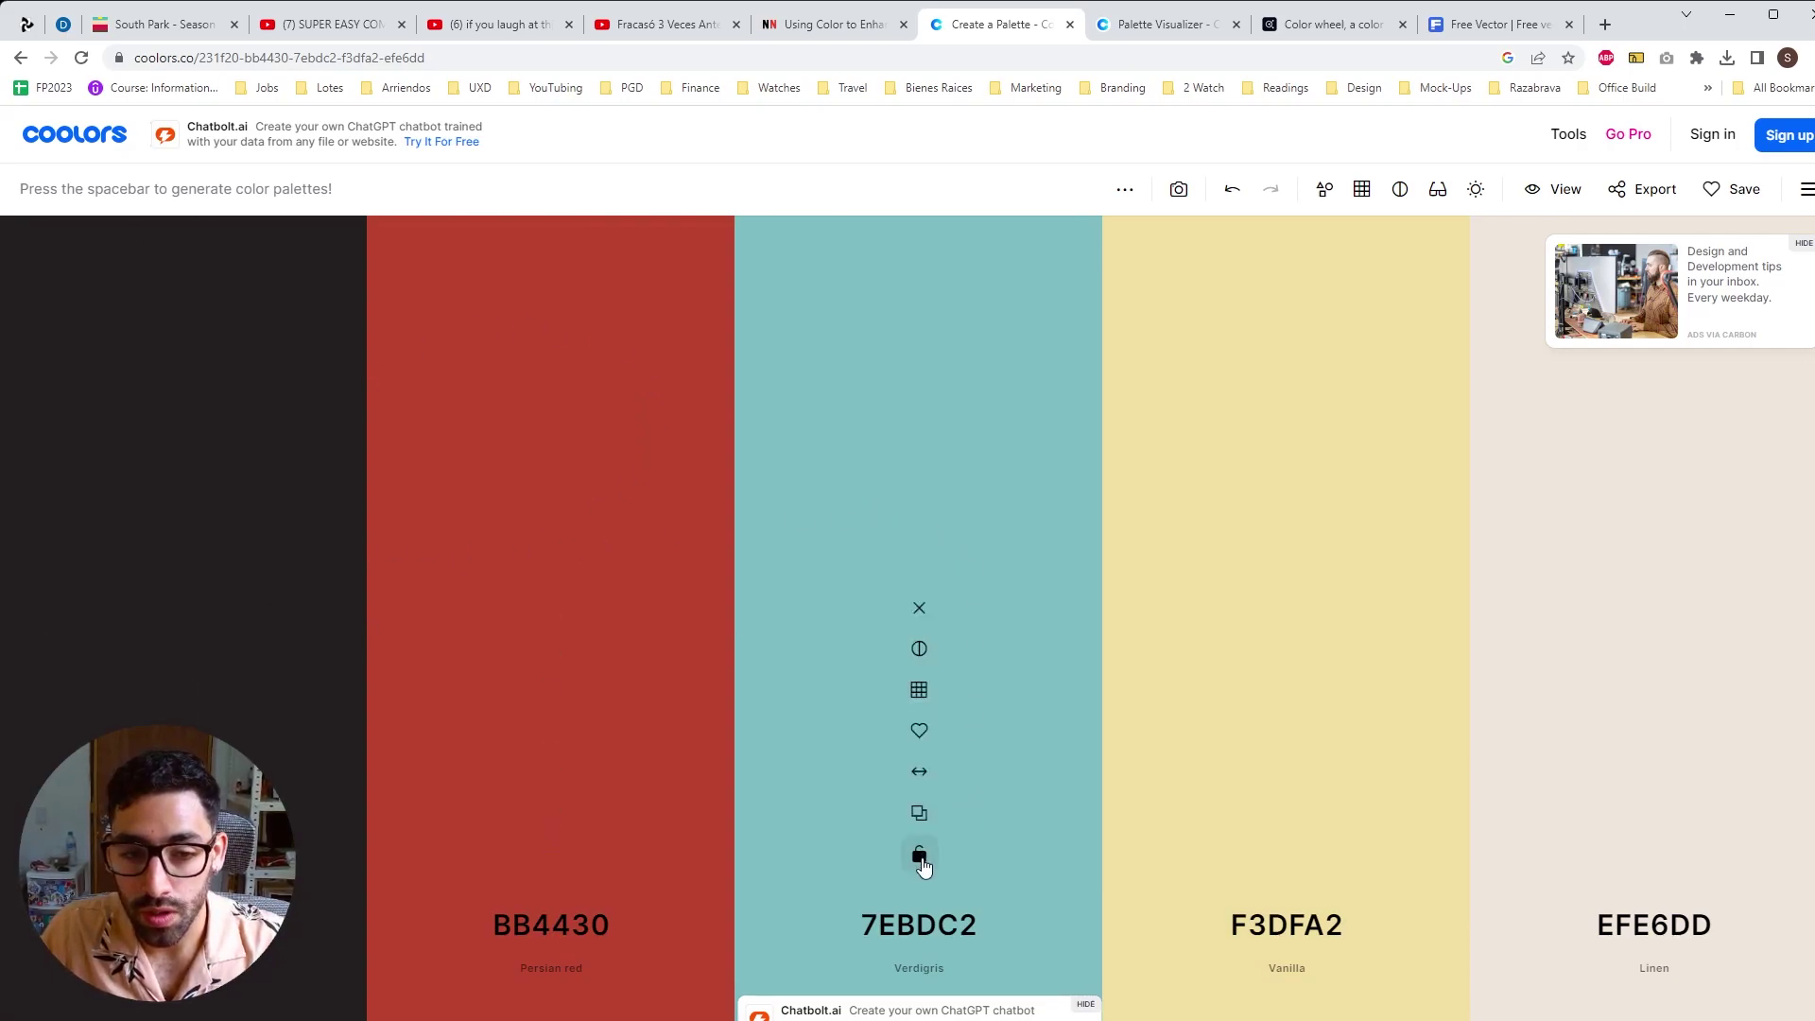
left_click(919, 855)
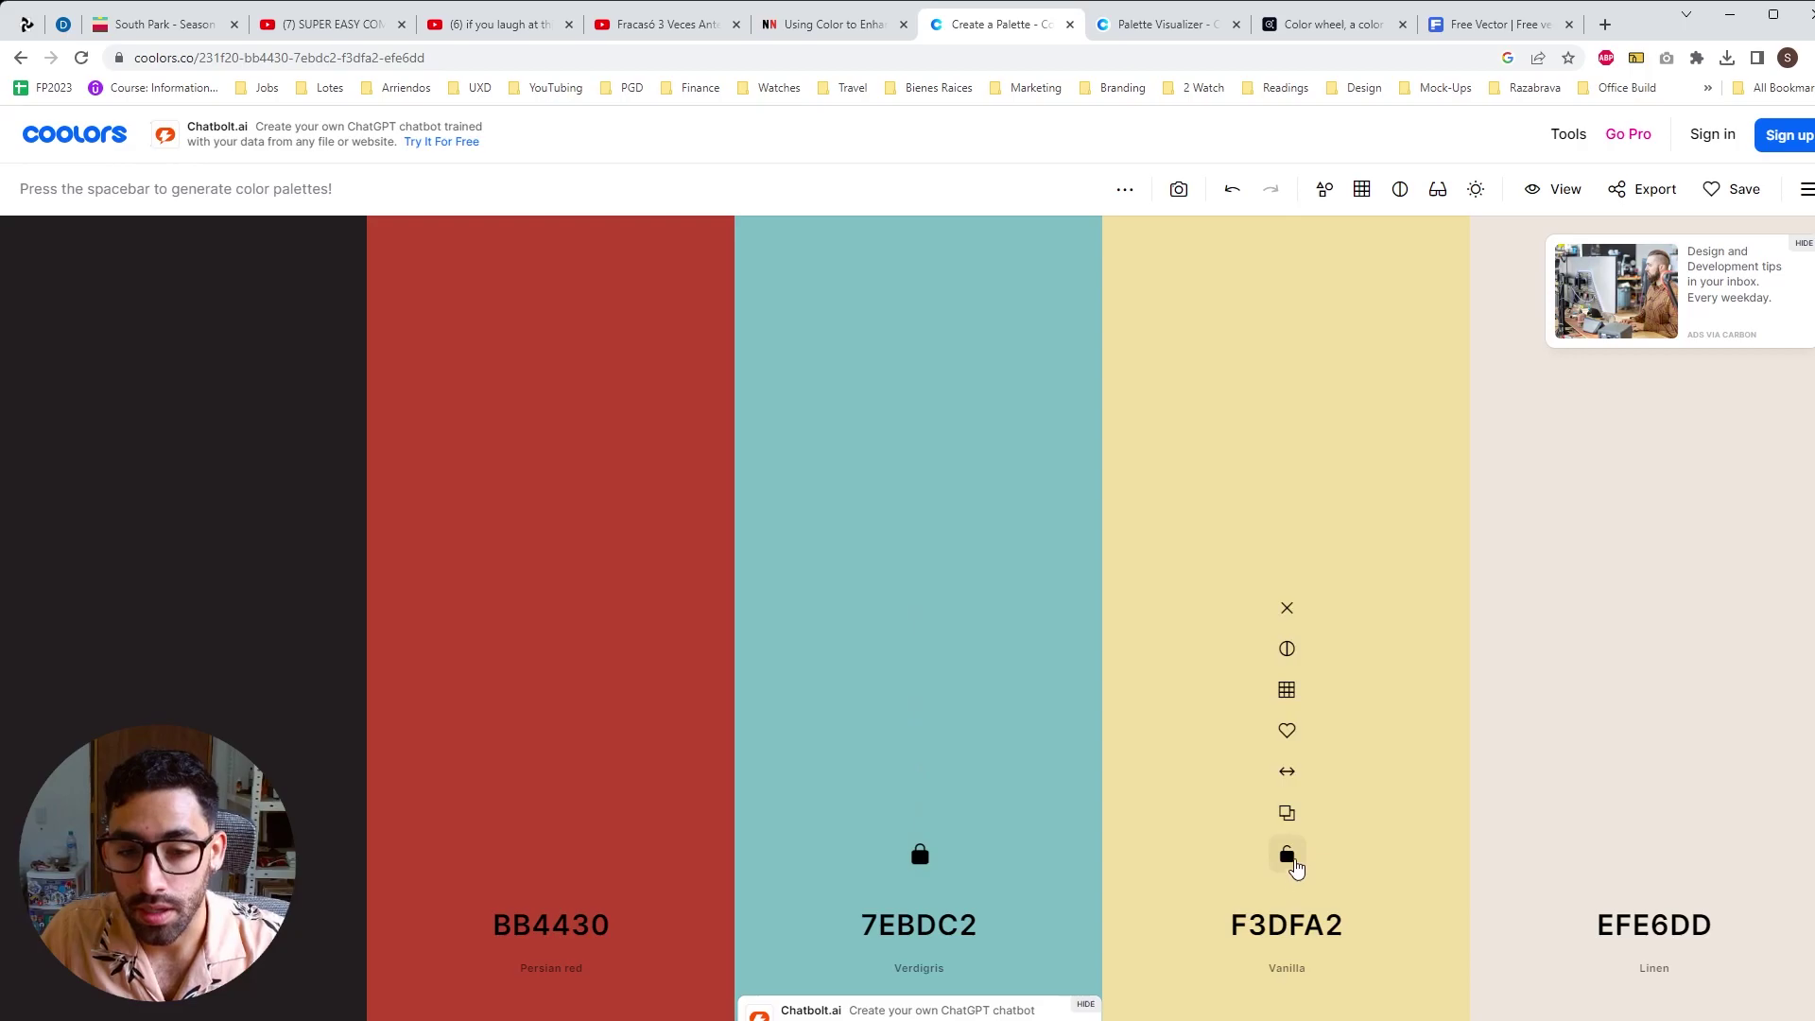
left_click(1286, 854)
key("space")
key("space")
key("space")
key("space")
key("space")
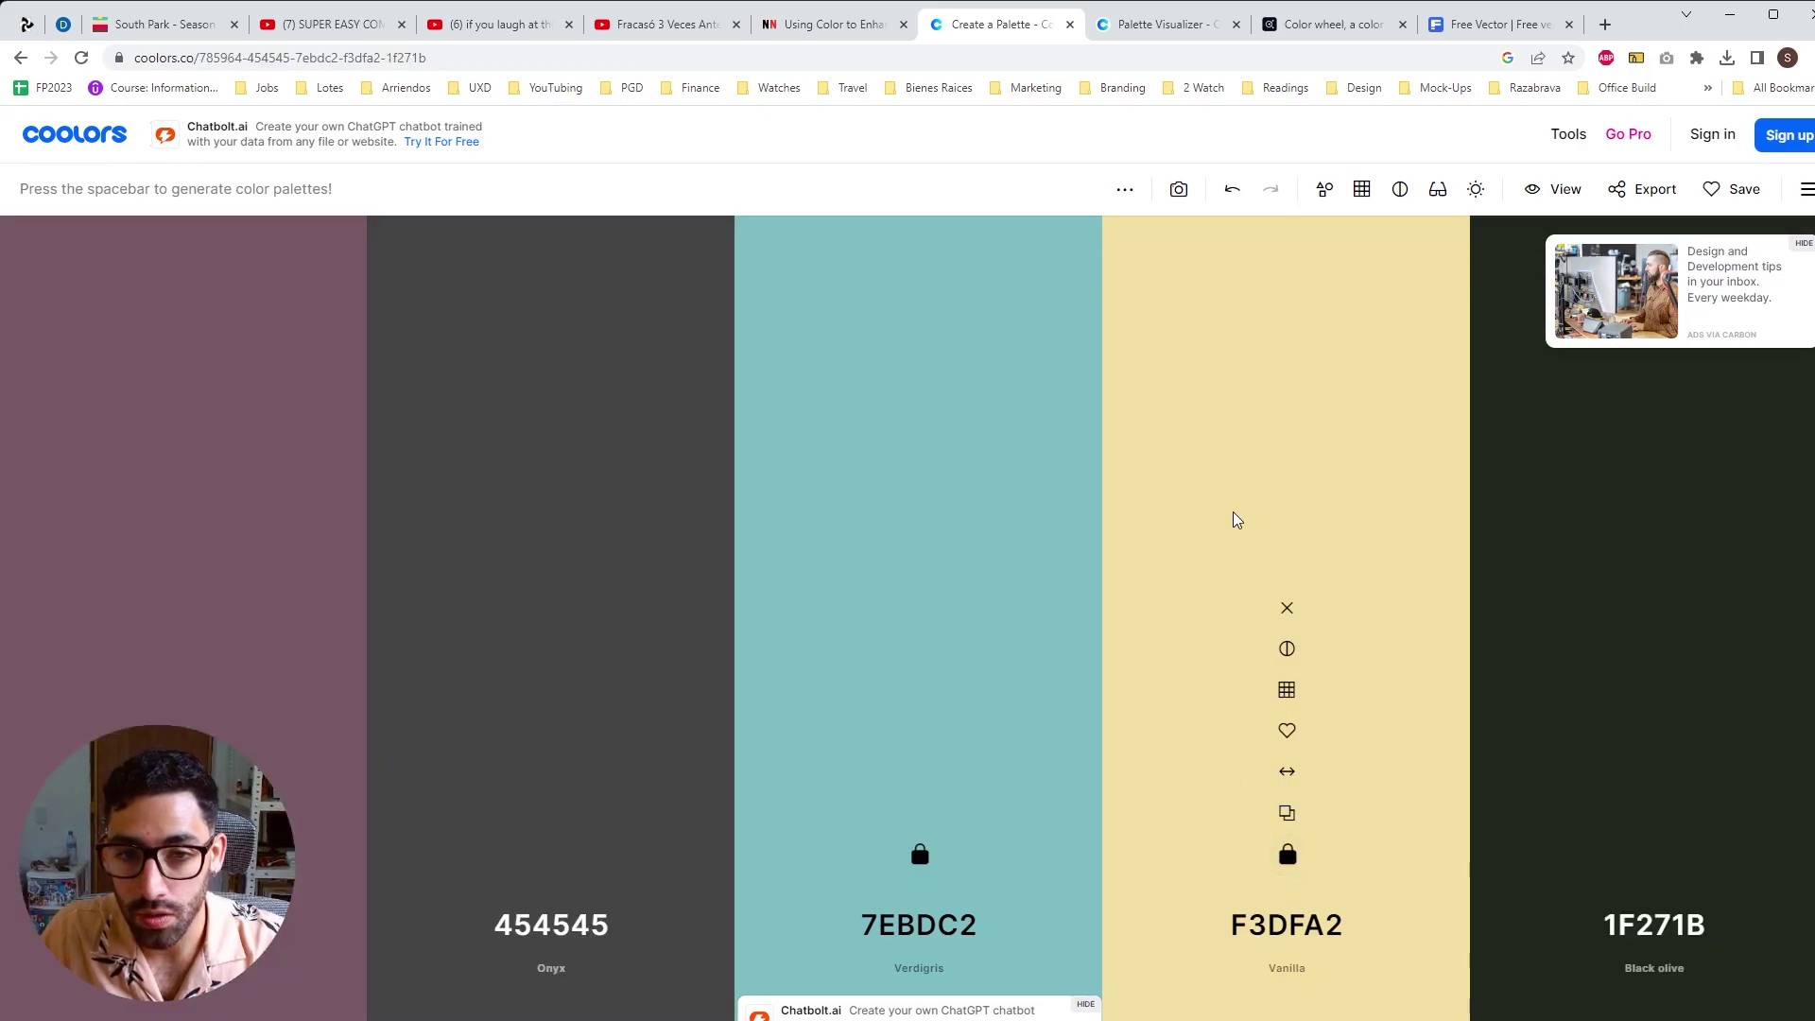
key("space")
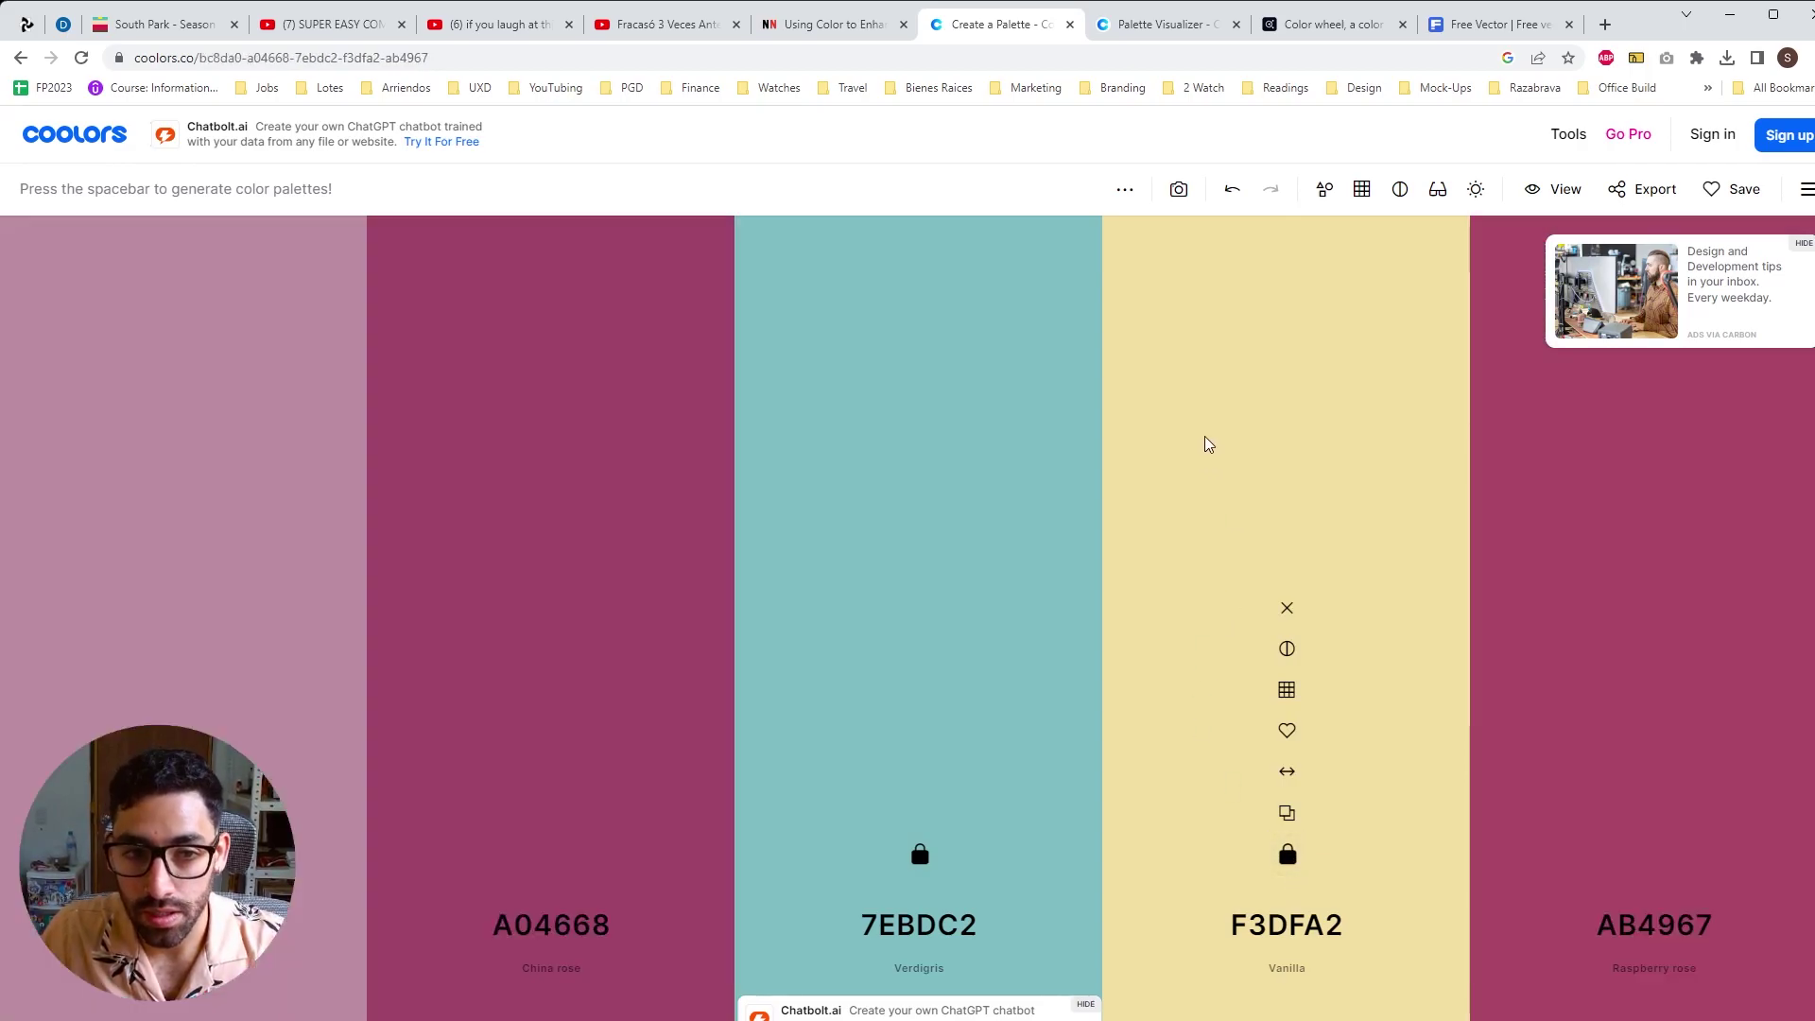
key("space")
key("space")
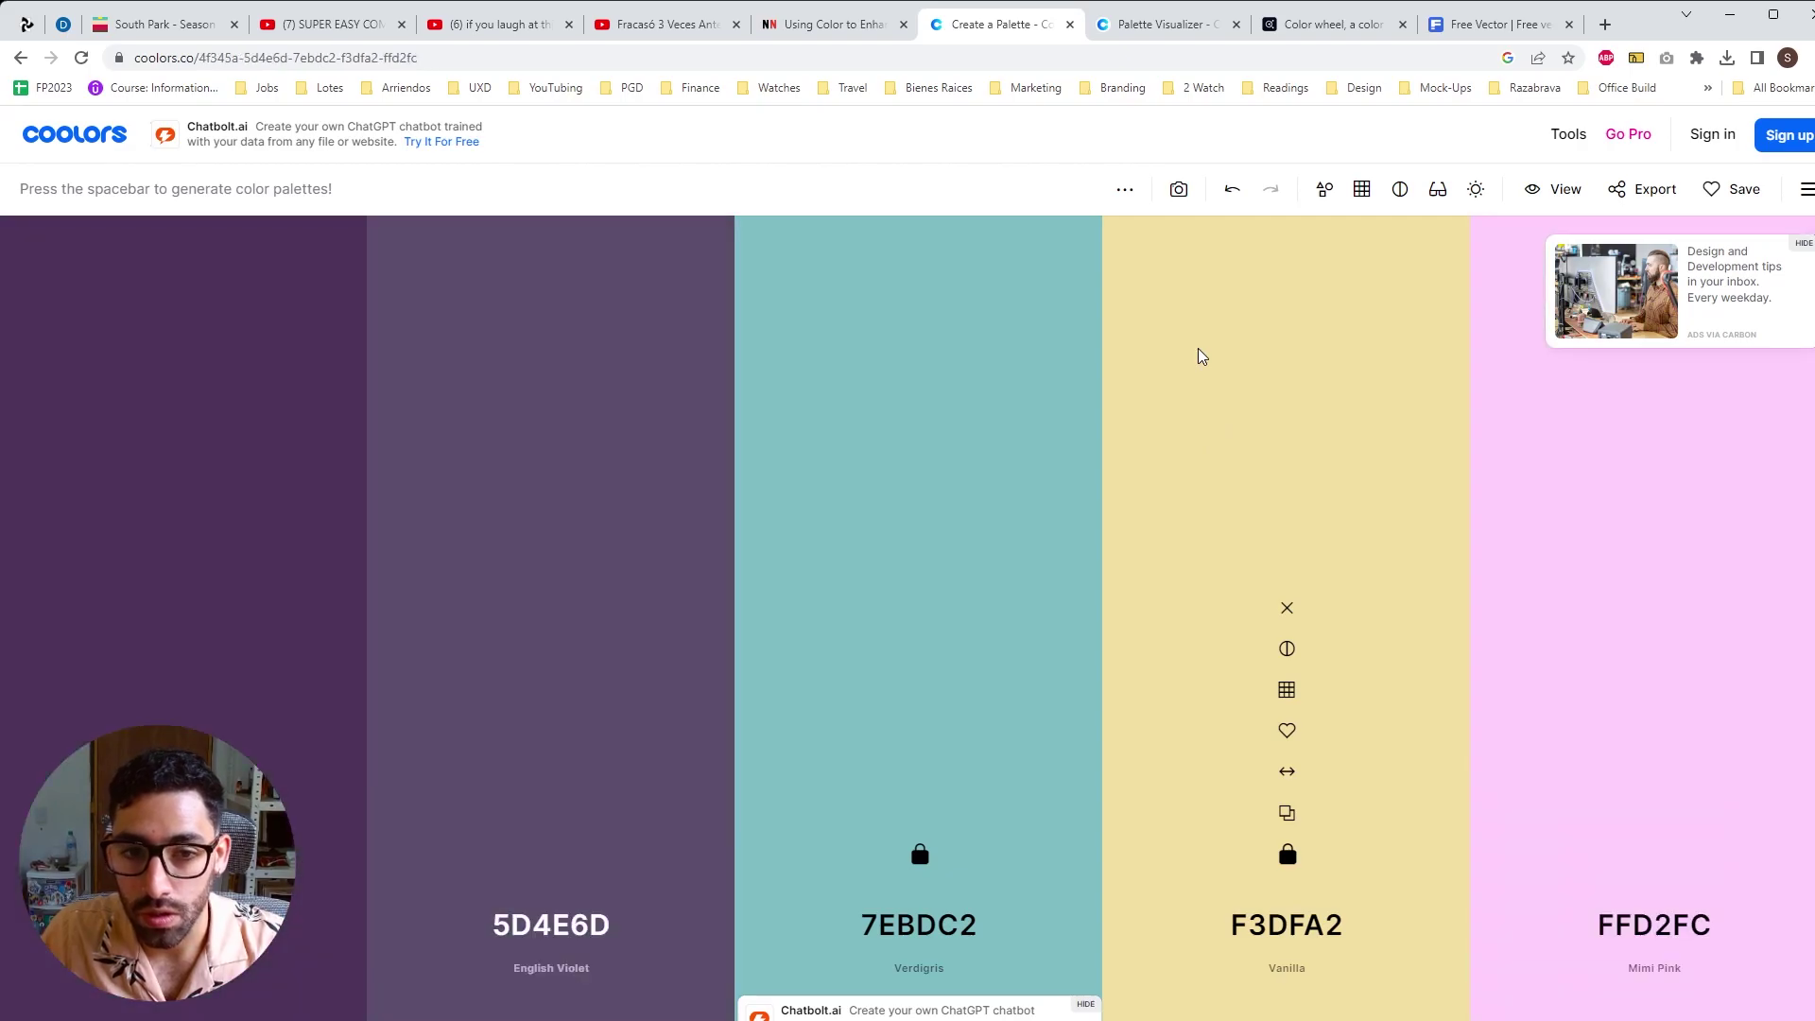
key("alt+Tab")
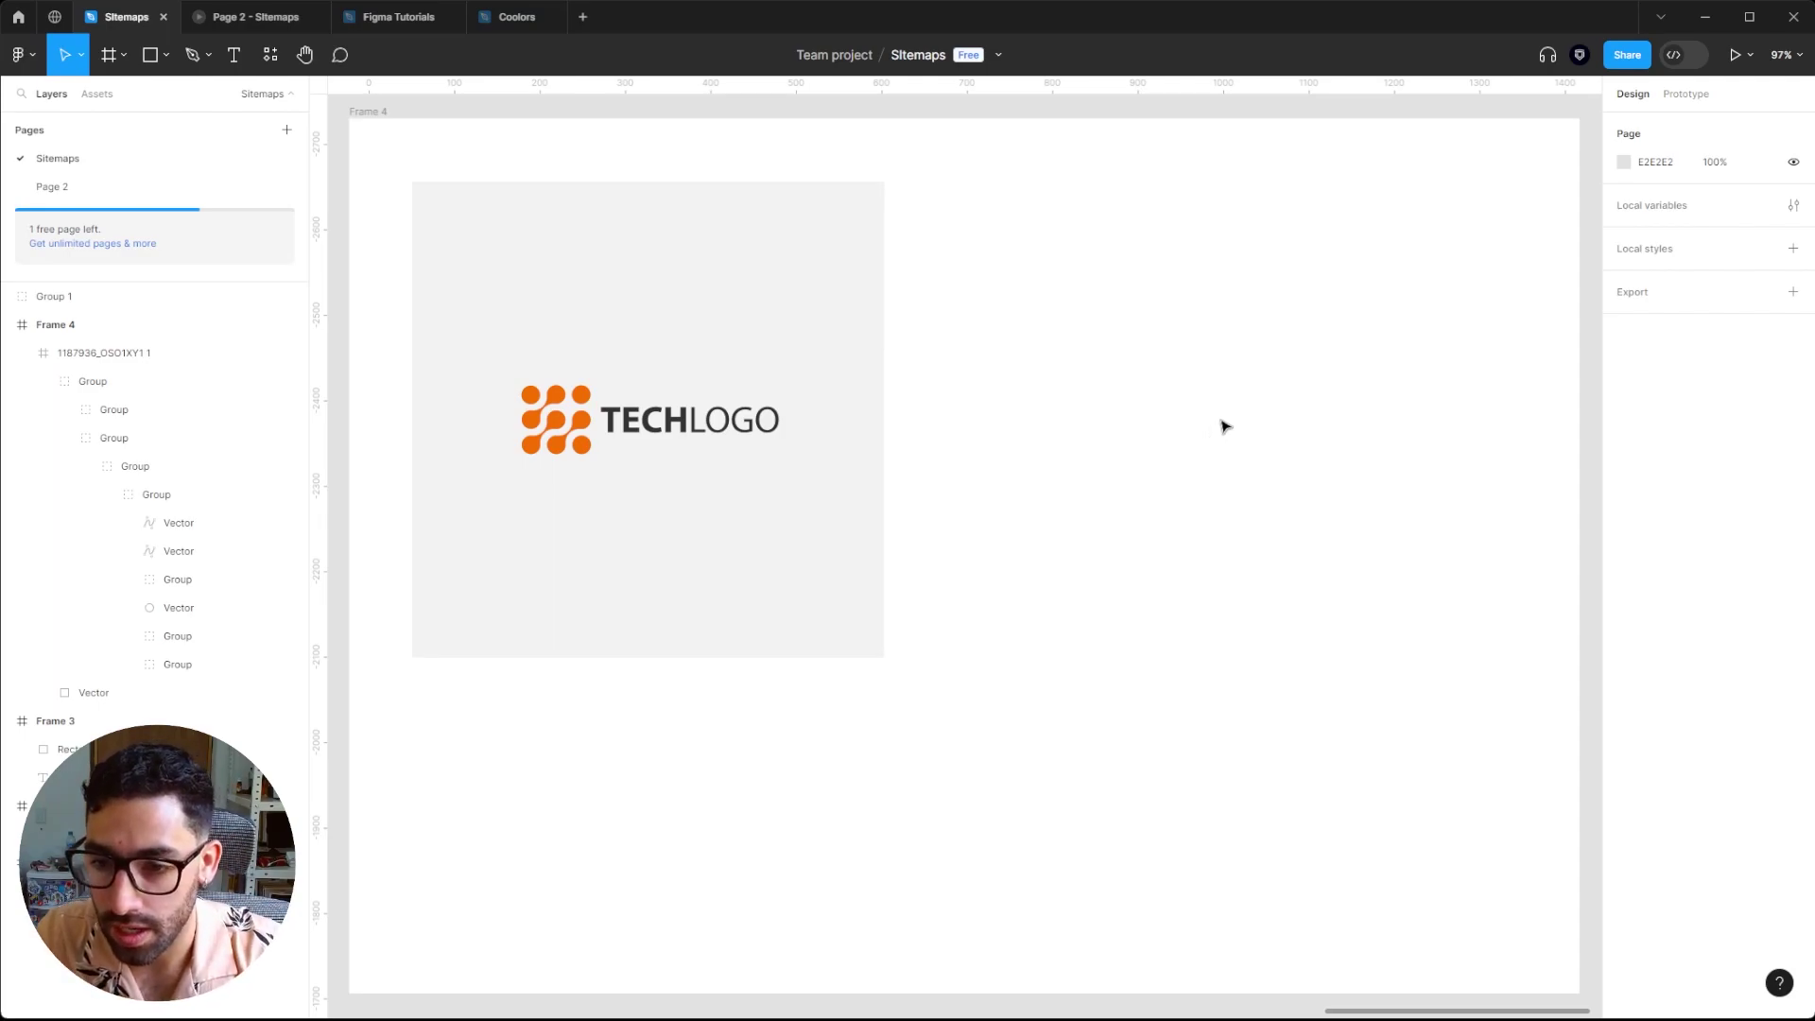
- Draw a 59×59 swatch beside the logo and fill it with the logo's orange F87000
key("r")
left_click_drag(981, 218, 1033, 269)
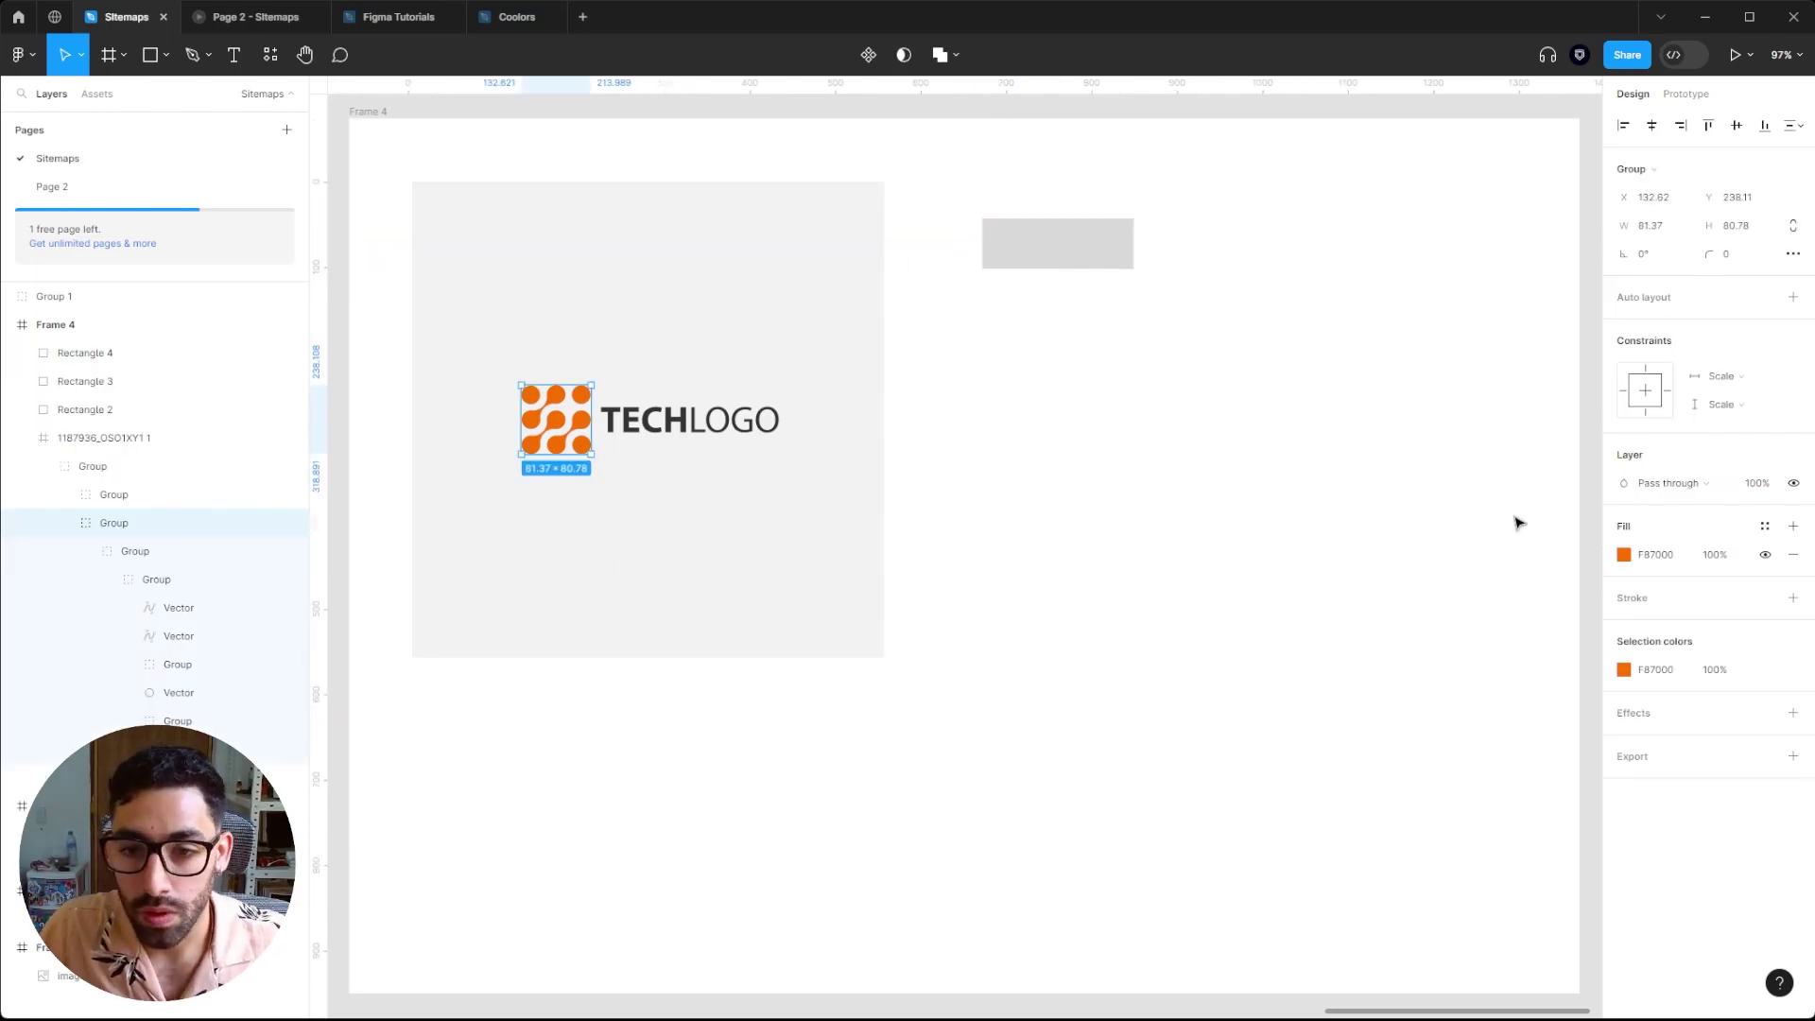
left_click(1656, 554)
key("ctrl+c")
left_click(1007, 242)
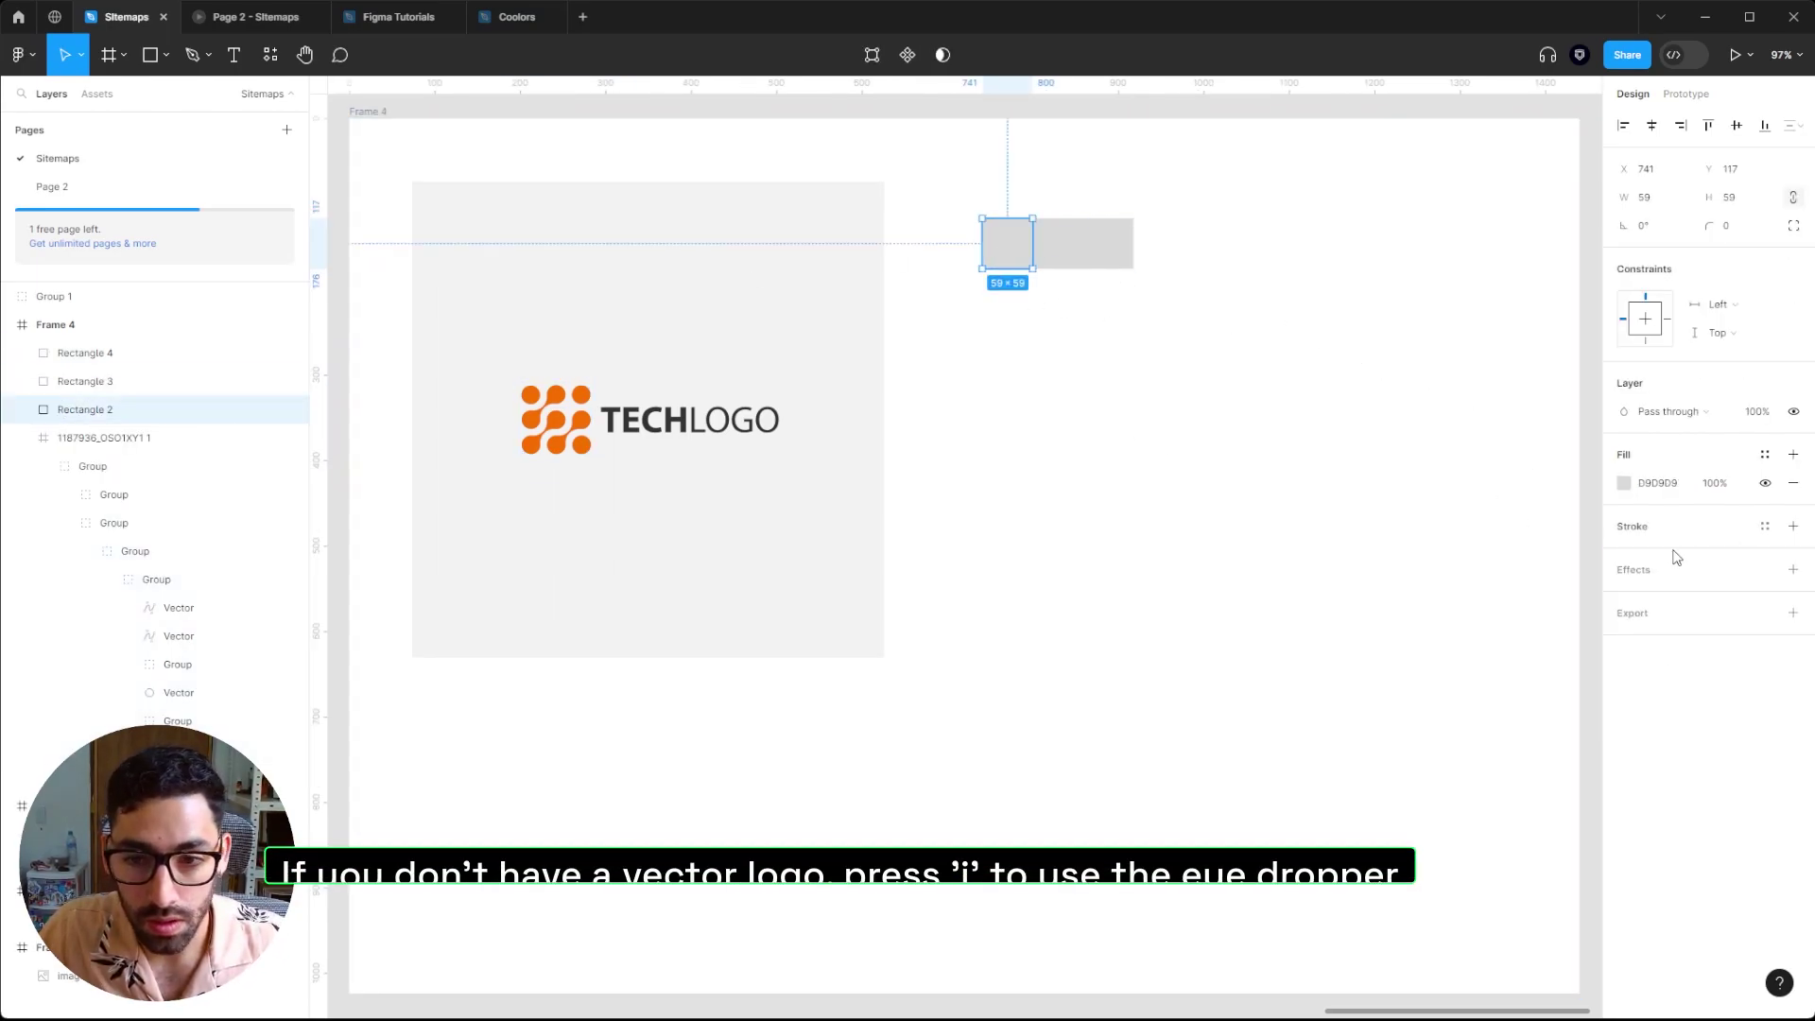
left_click(1654, 483)
key("ctrl+v")
key("Return")
left_click(1481, 660)
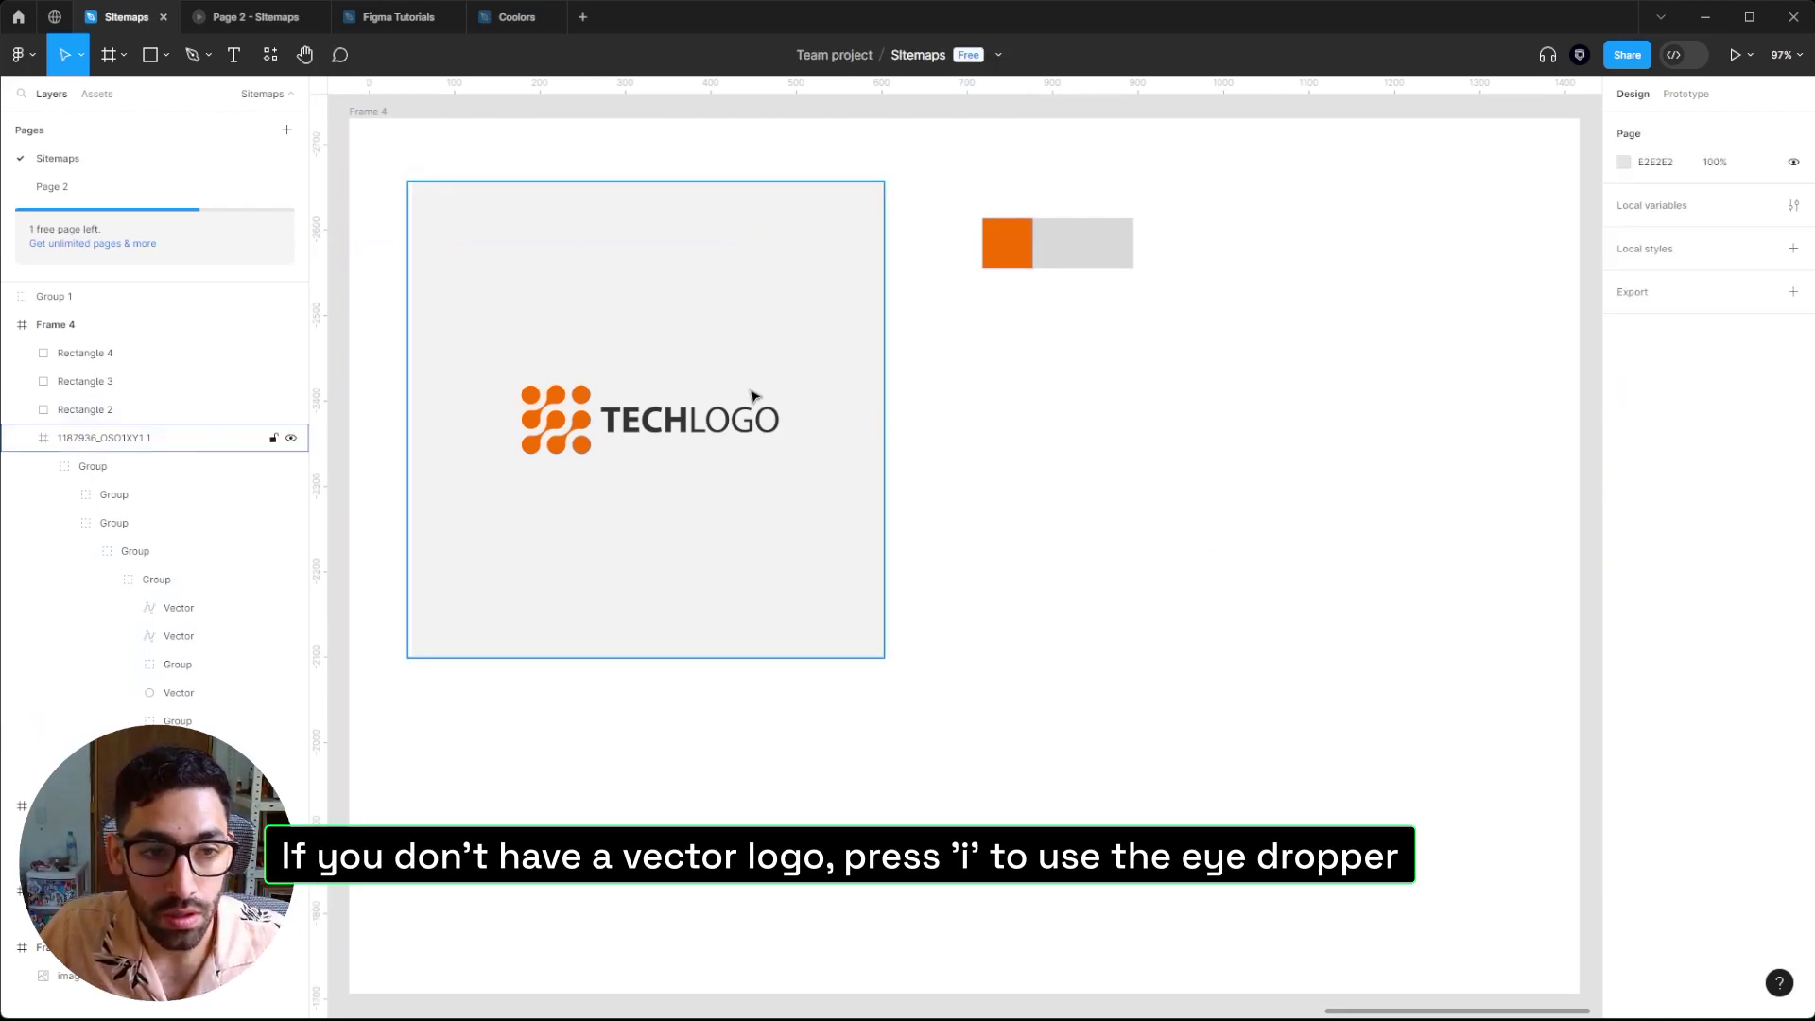
- Fill the second swatch with the dark grey copied from the logo's text
left_click(688, 423, "ctrl")
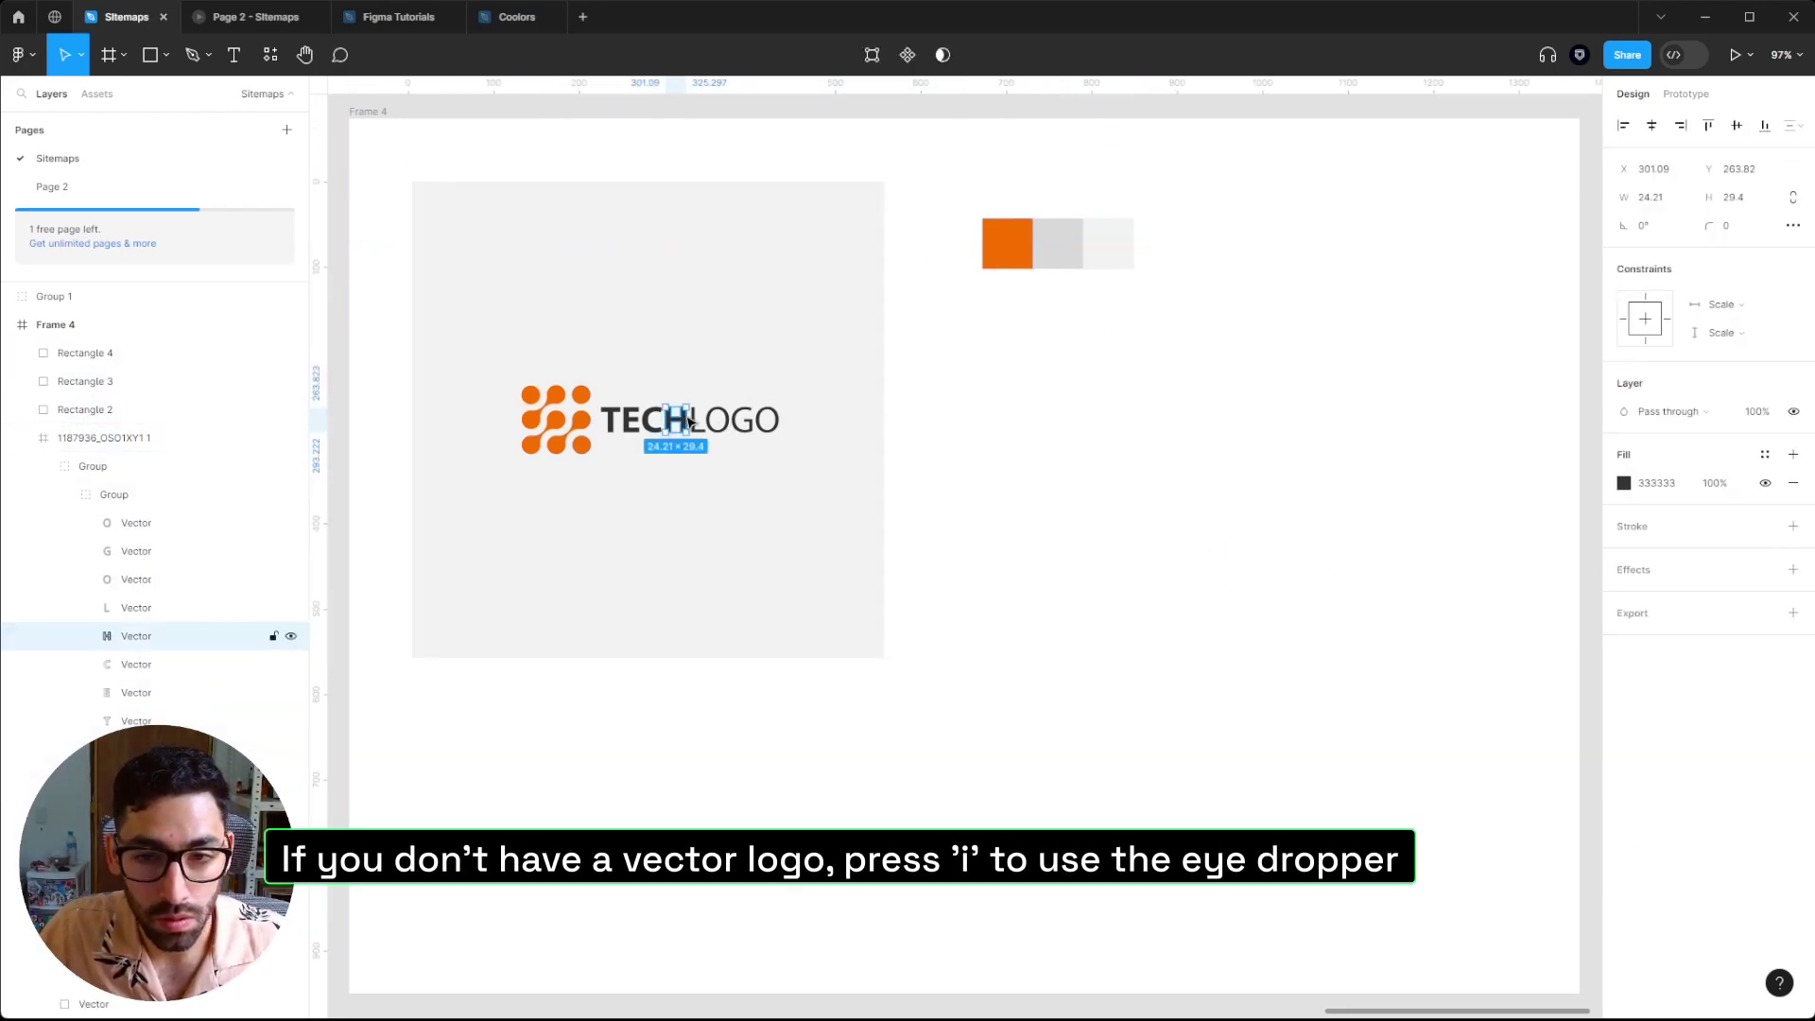
left_click(1656, 483)
left_click(1064, 248)
left_click(1656, 483)
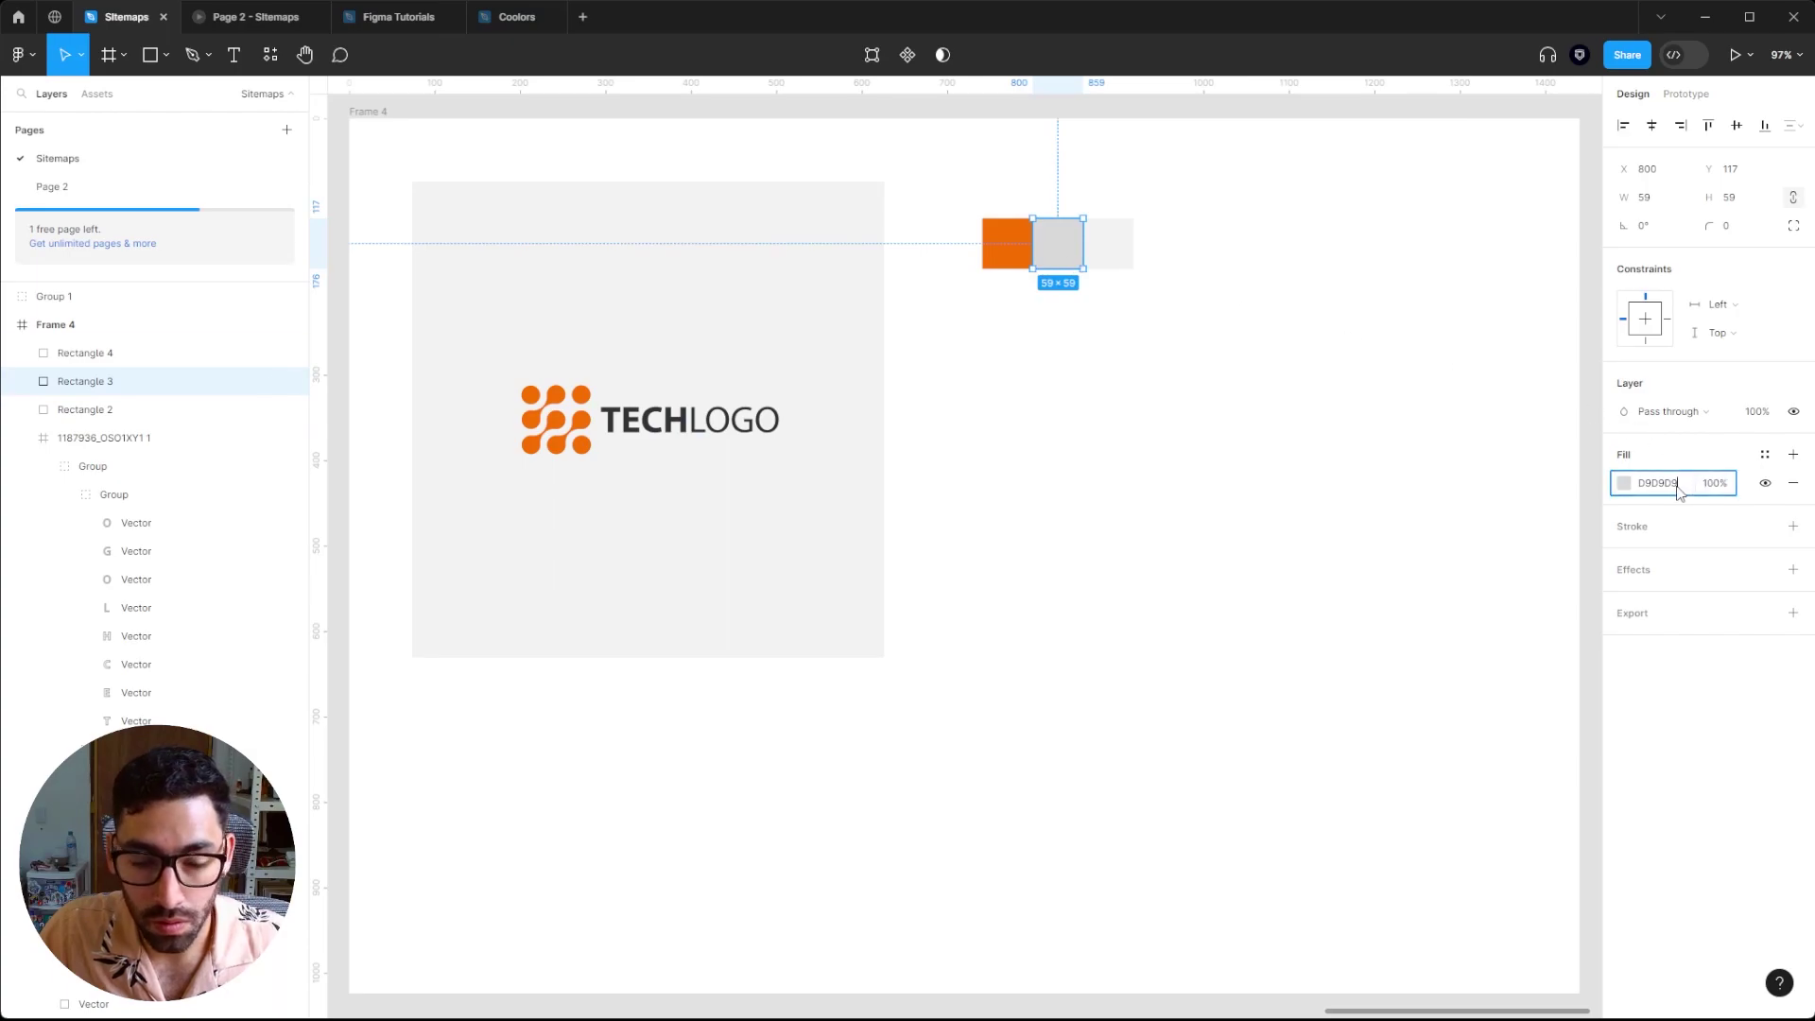
key("ctrl+v")
key("Return")
left_click(1465, 577)
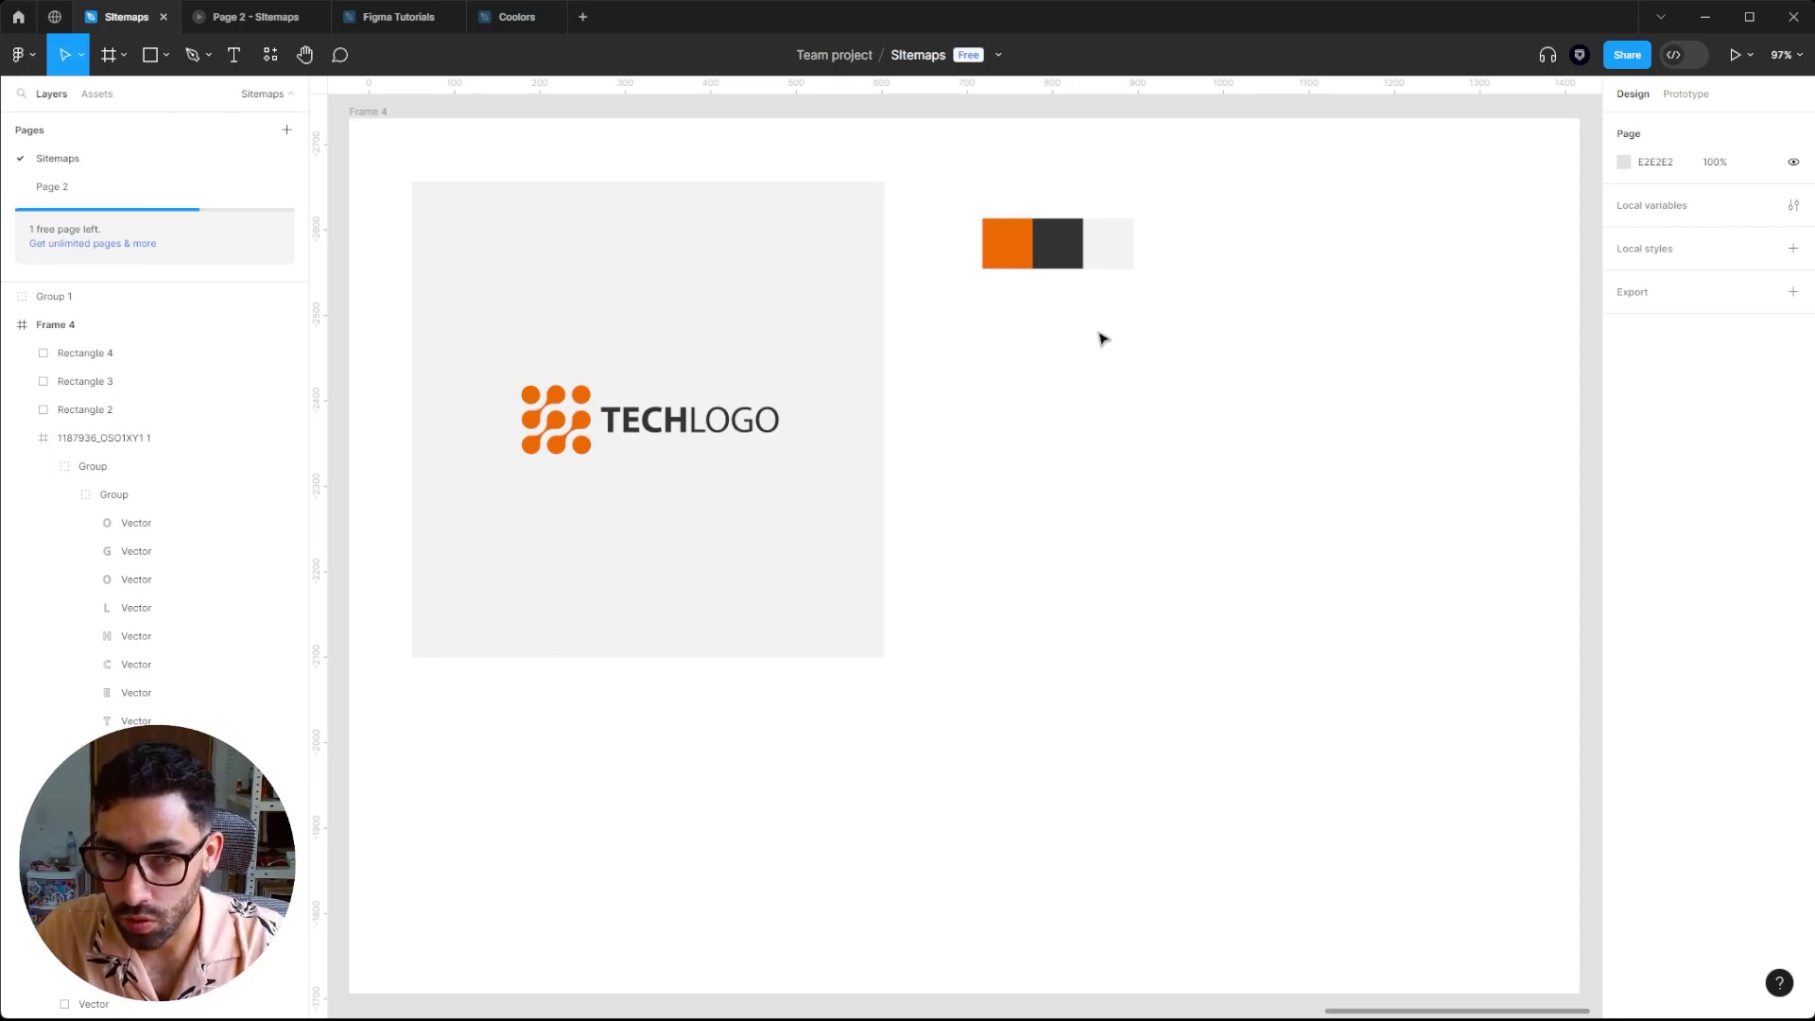
left_click(1002, 253)
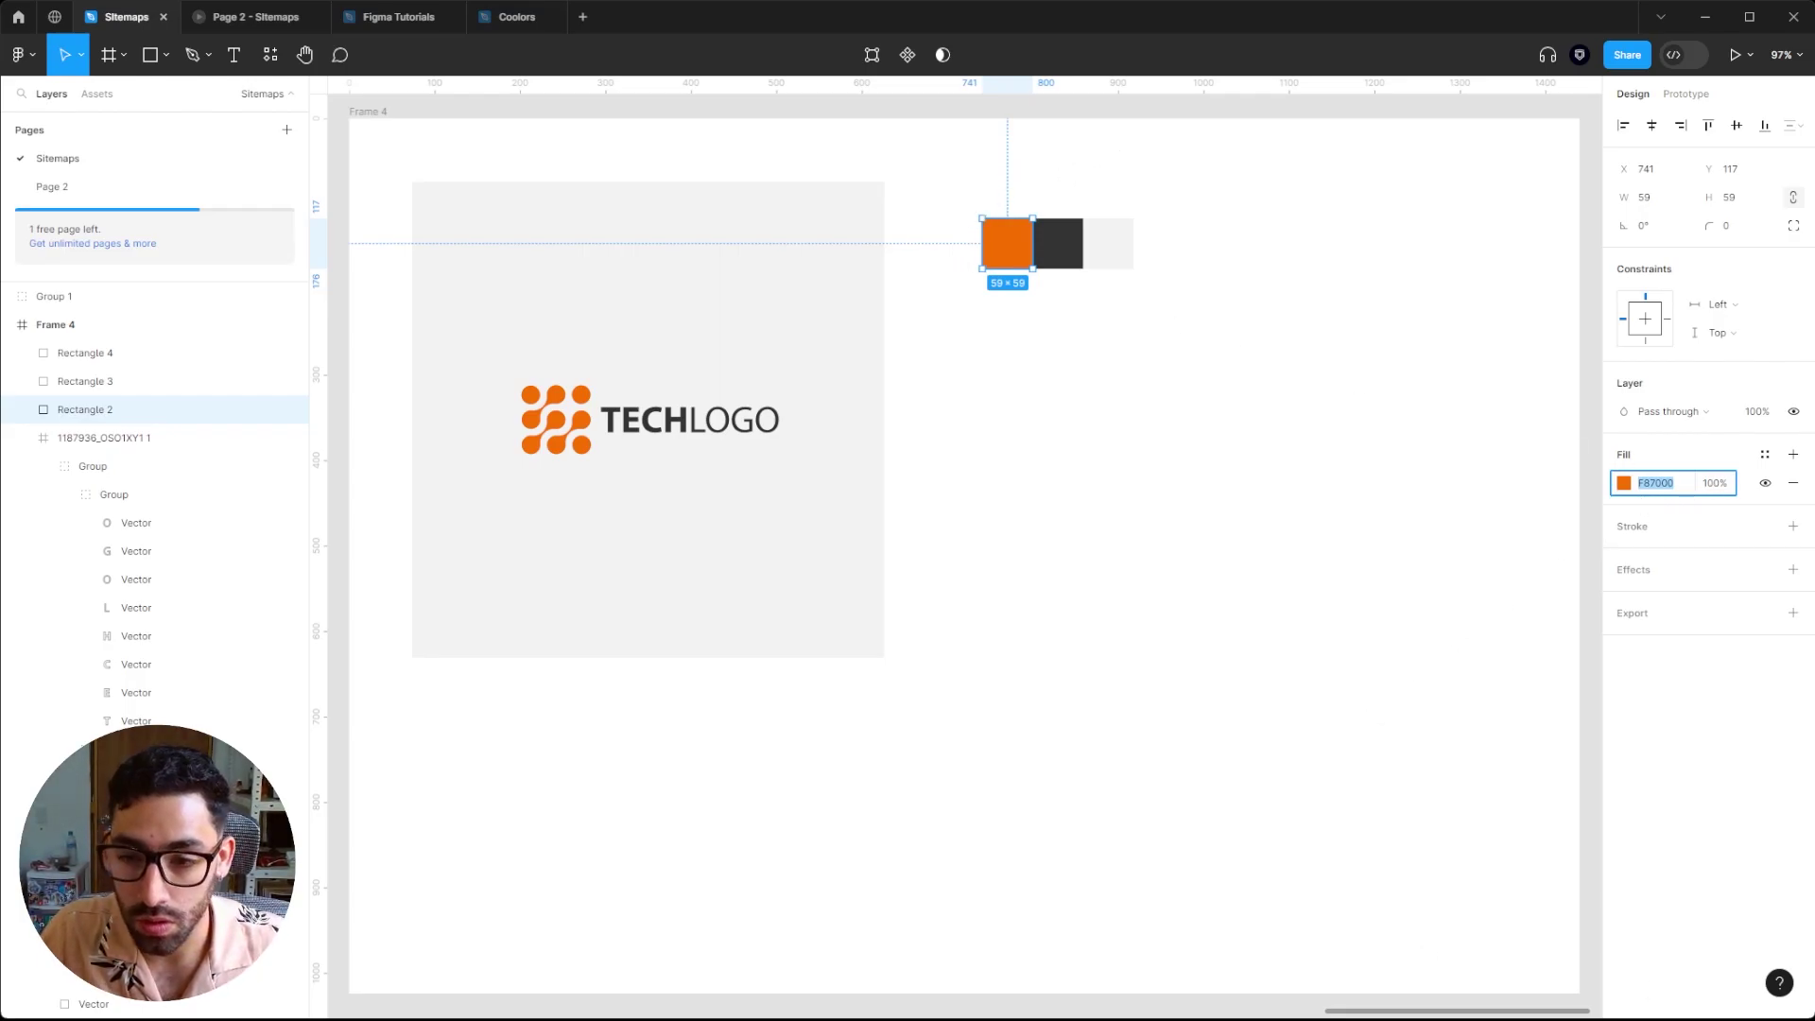
- In Adobe Color, set the base colour to the logo orange F87000
key("alt+Tab")
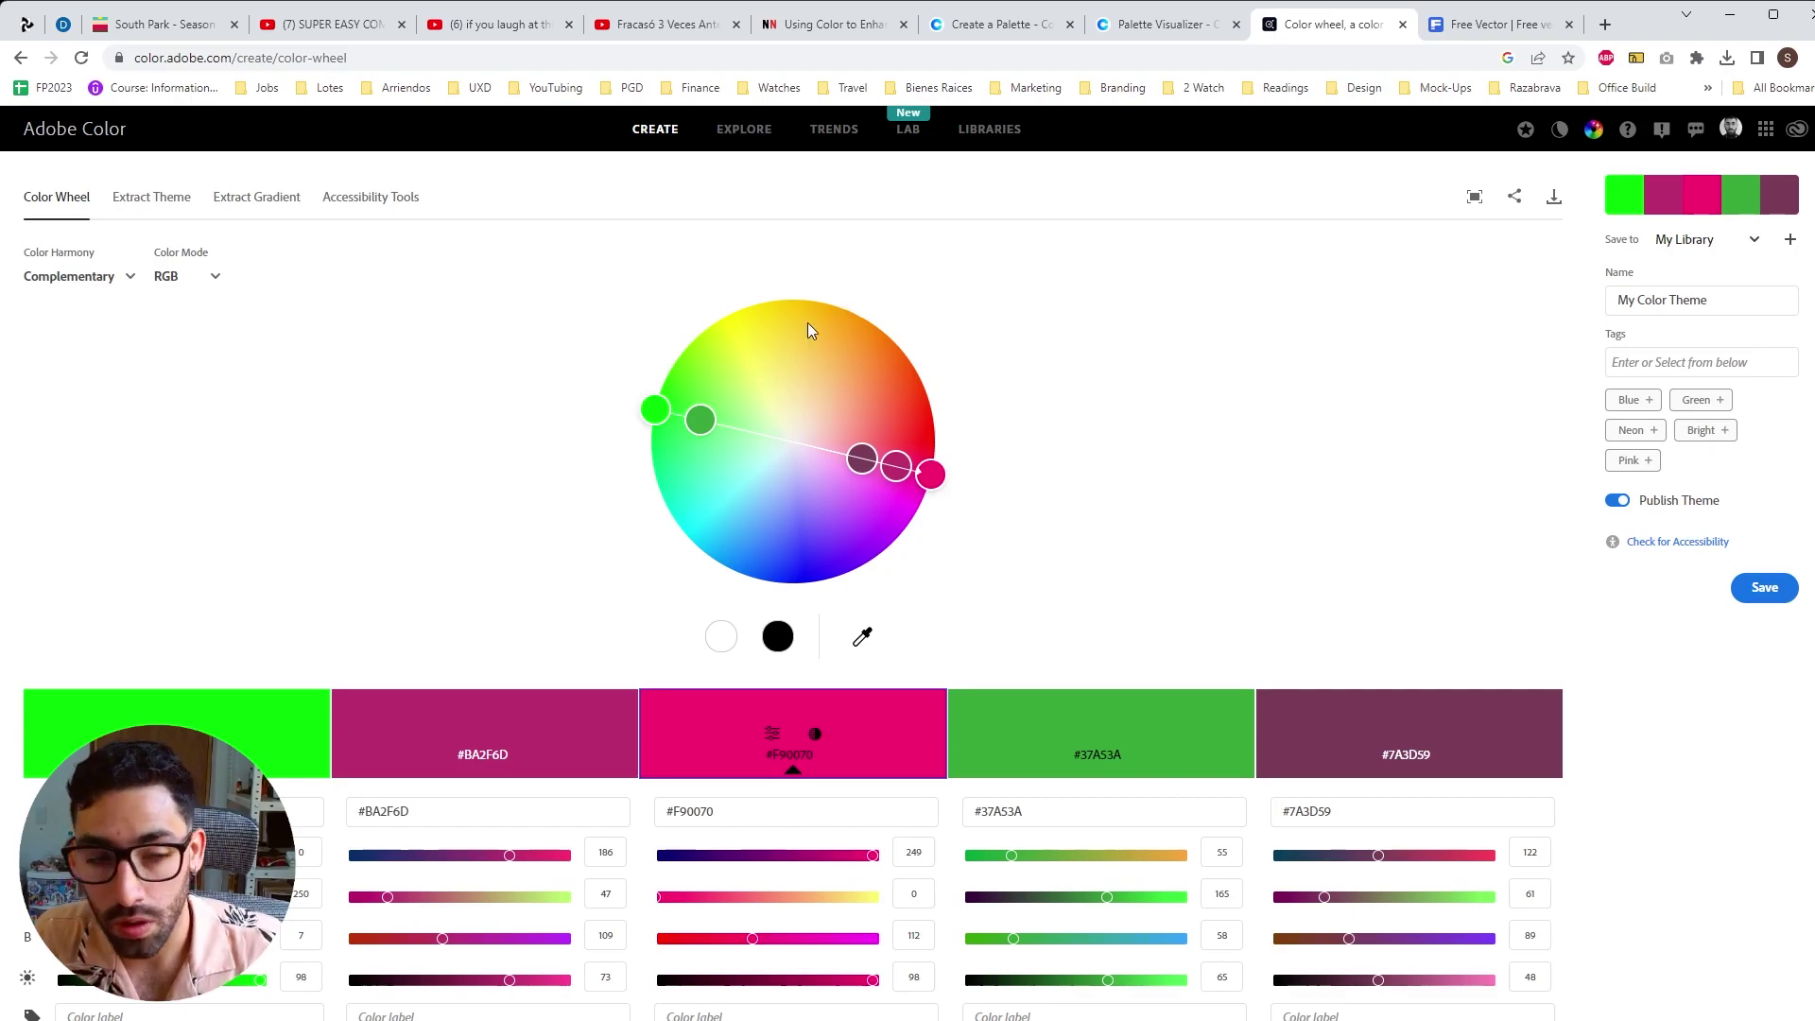
left_click(809, 810)
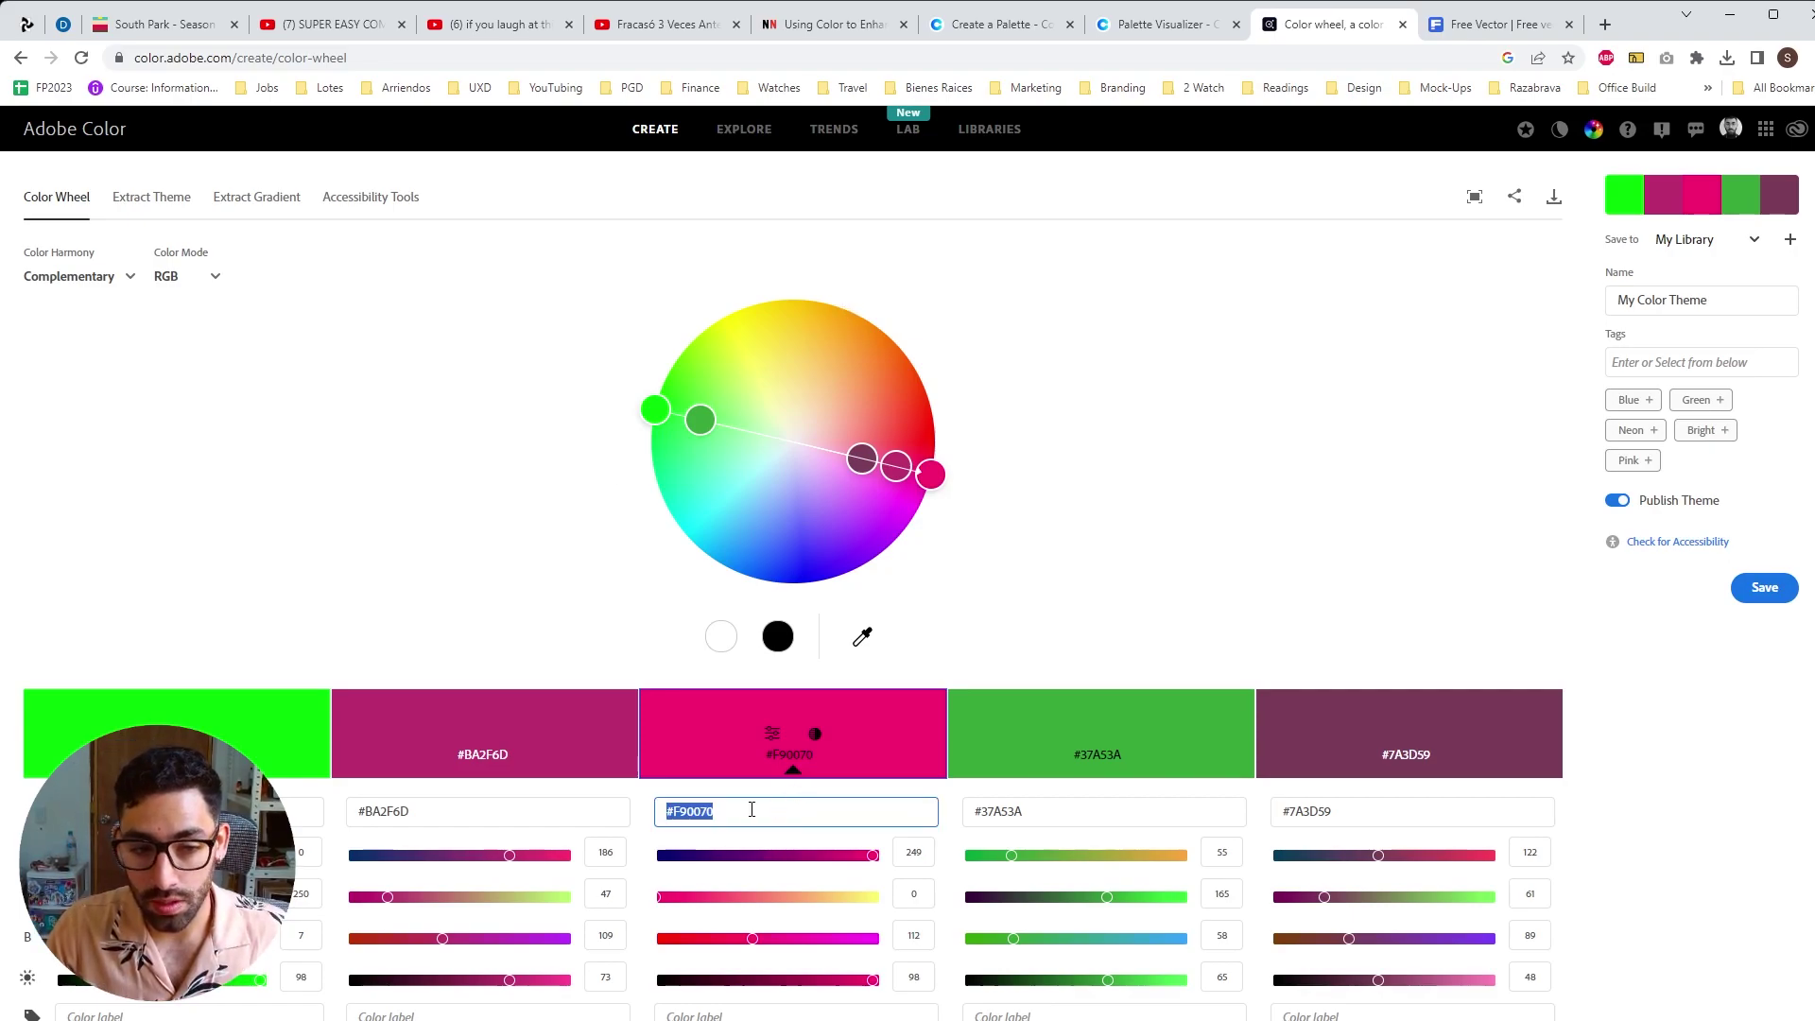
type("#F87000")
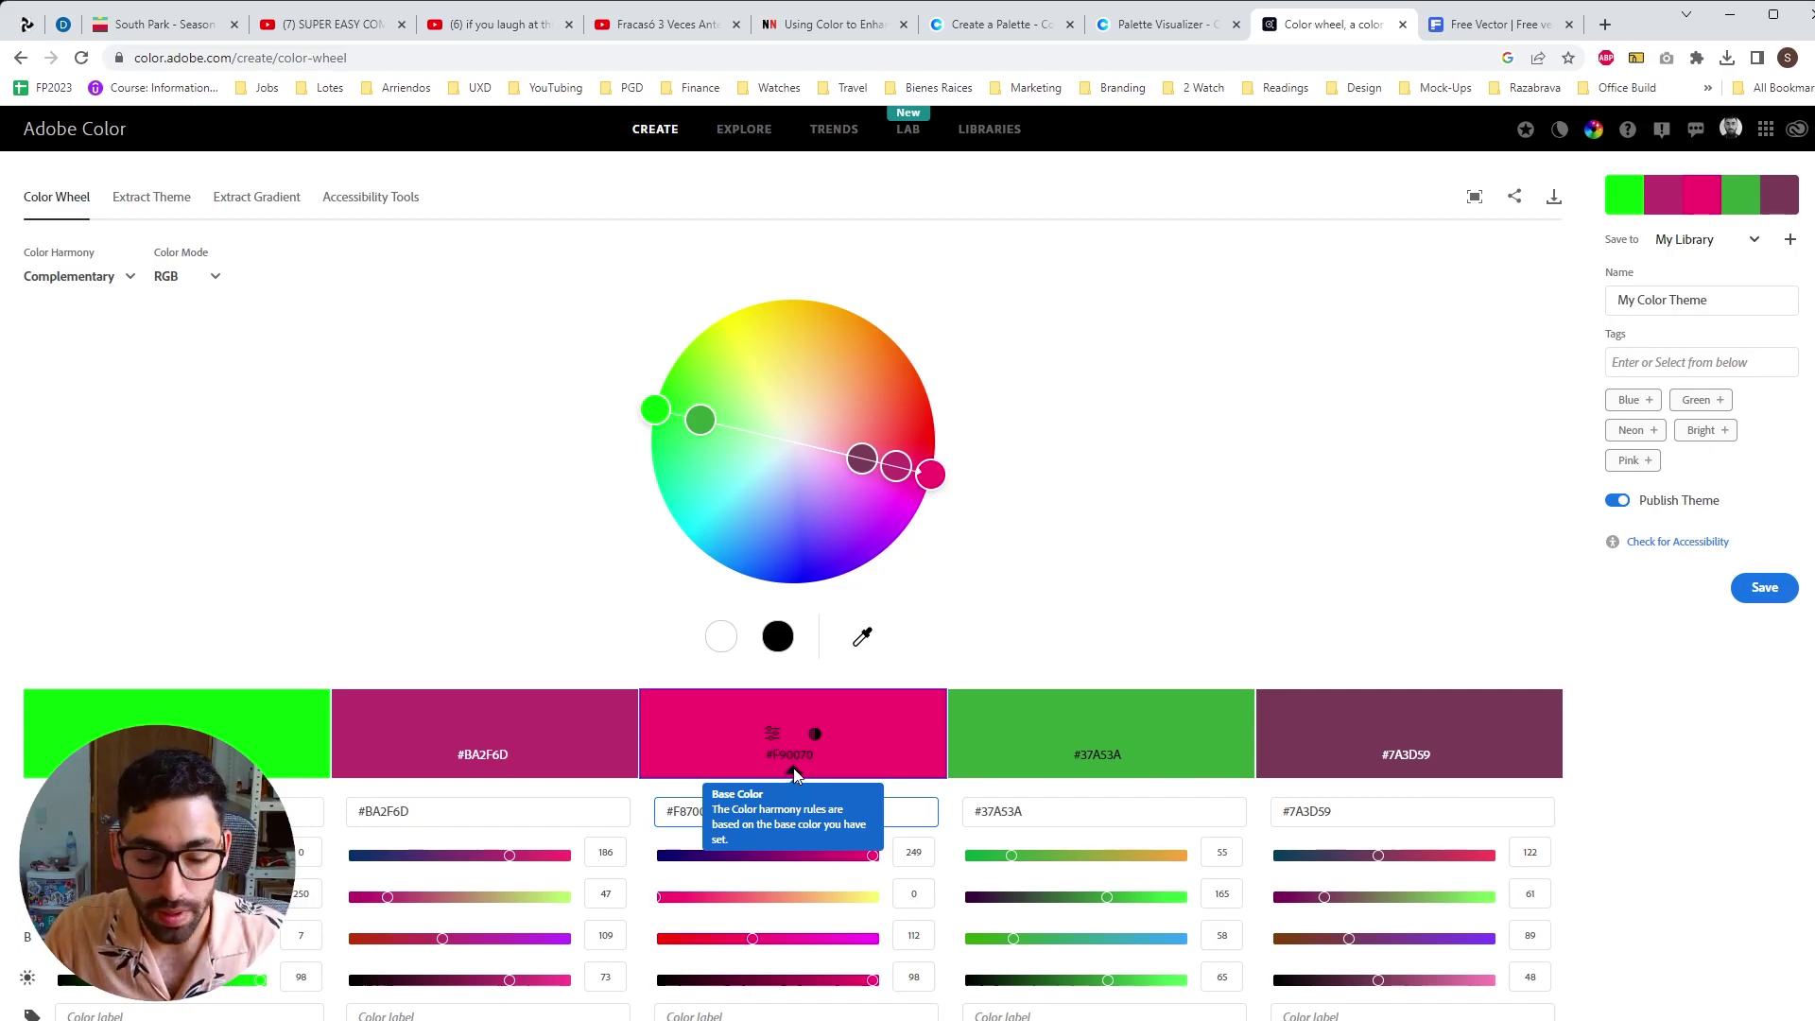
key("Return")
- Try the Triad and Analogous harmonies, then settle on Complementary for a cyan-orange palette
left_click(85, 276)
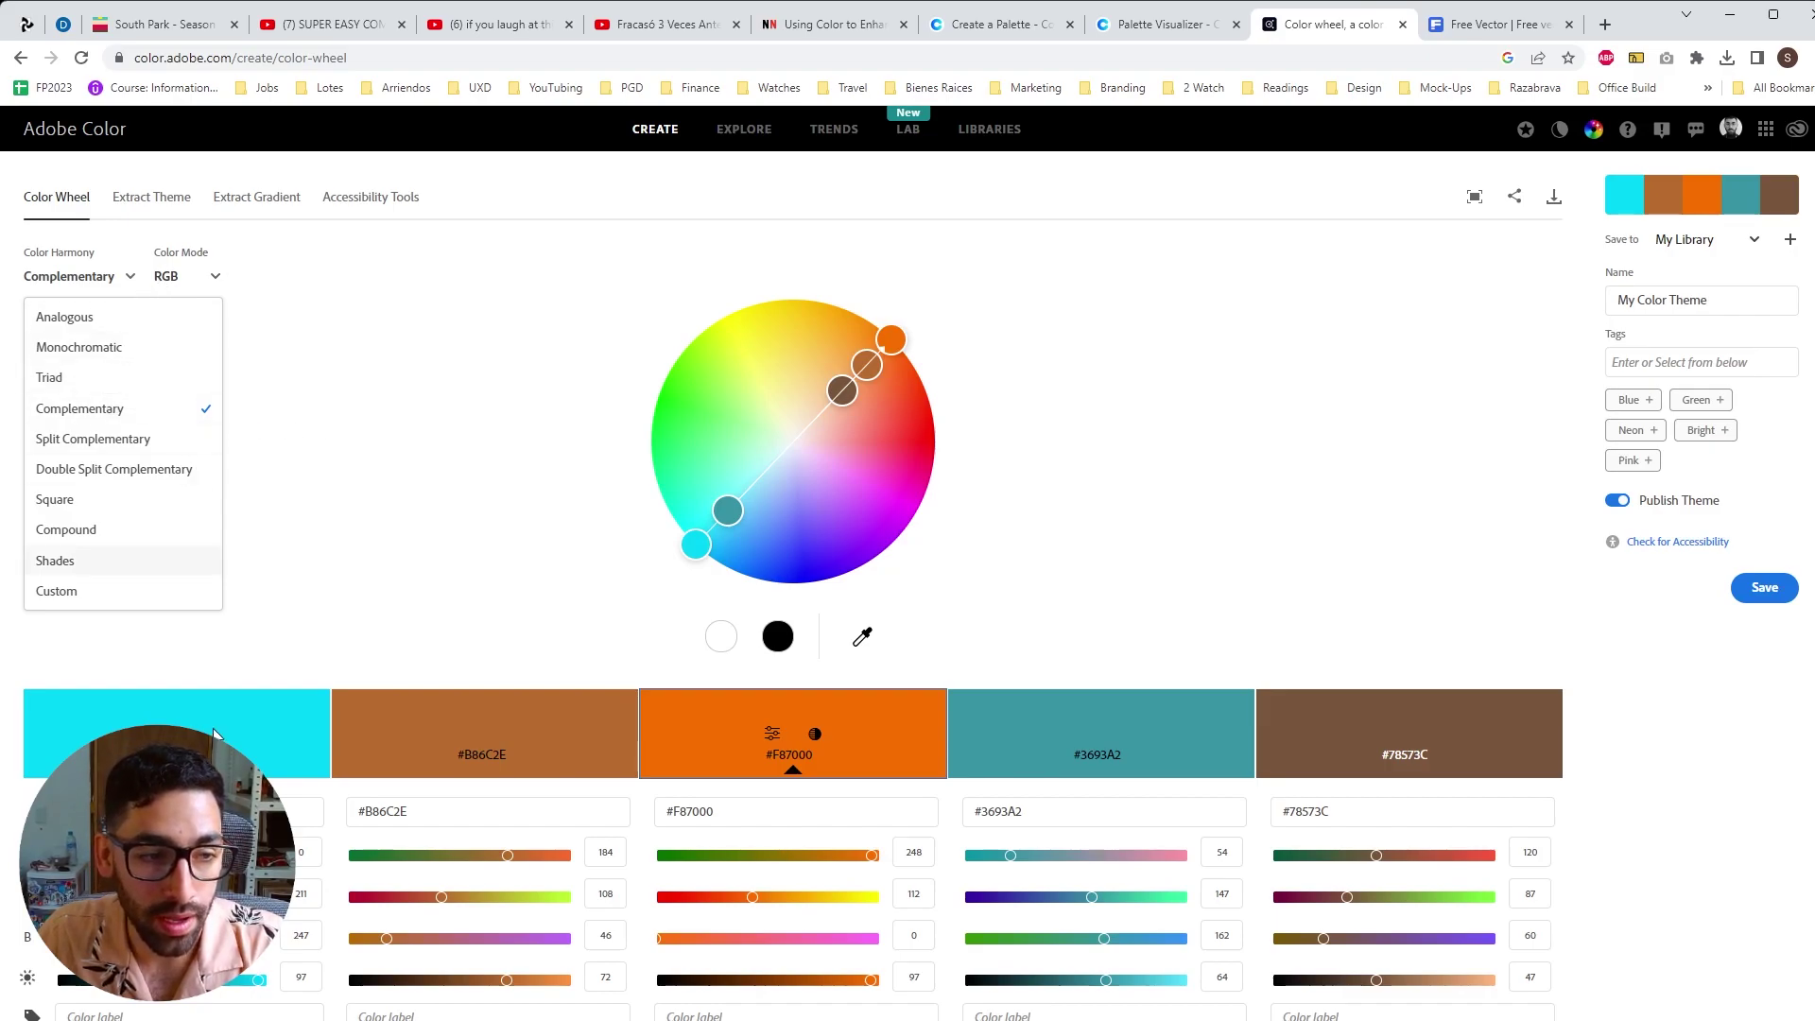
left_click(128, 383)
left_click(65, 276)
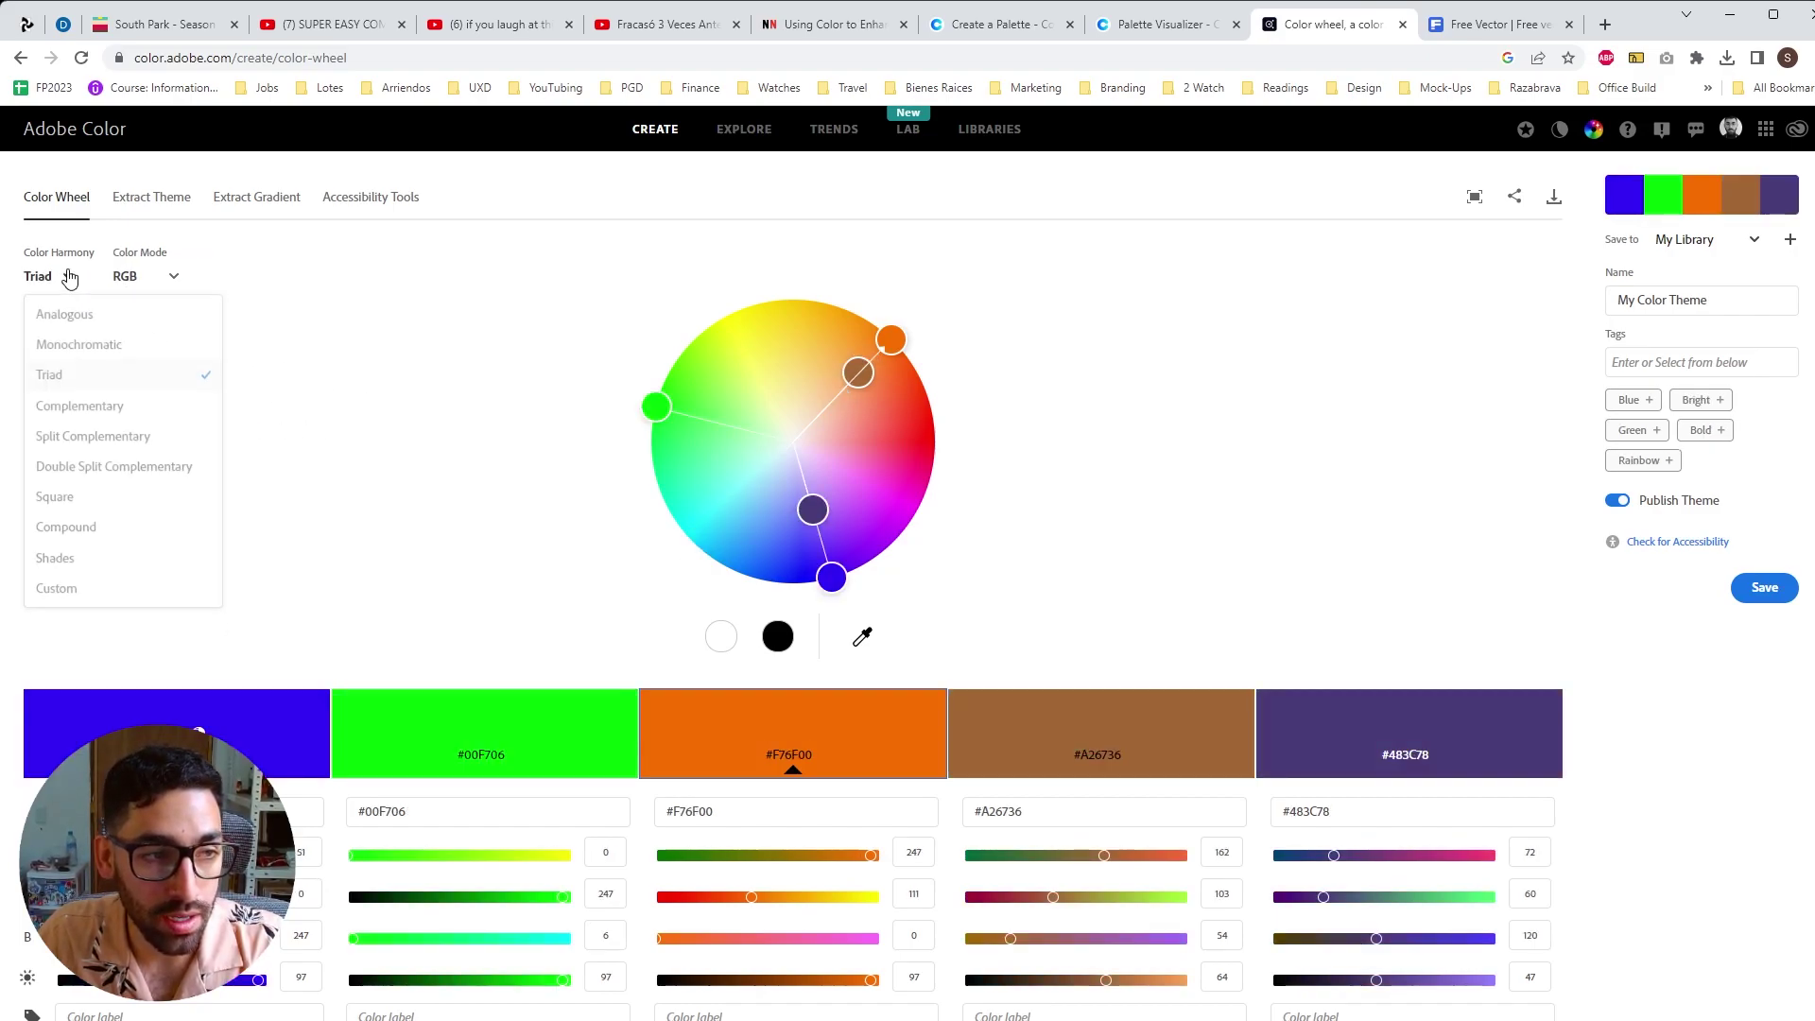
left_click(64, 314)
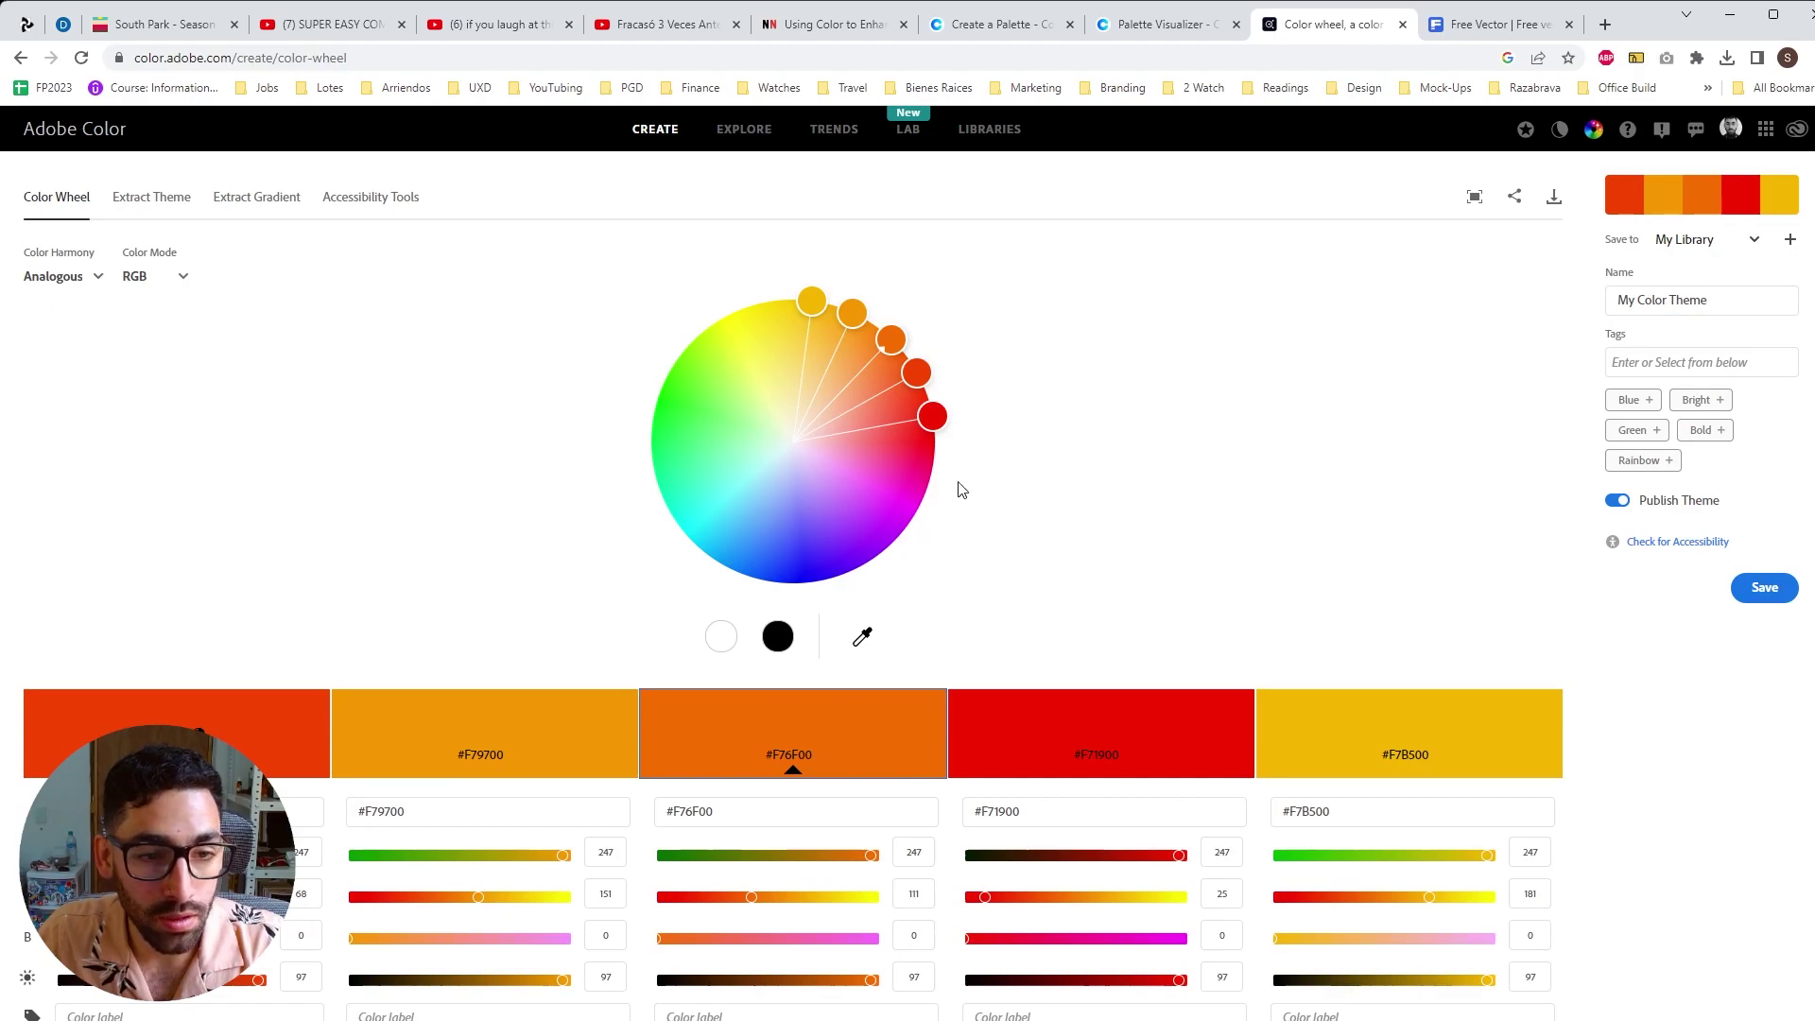
left_click(82, 285)
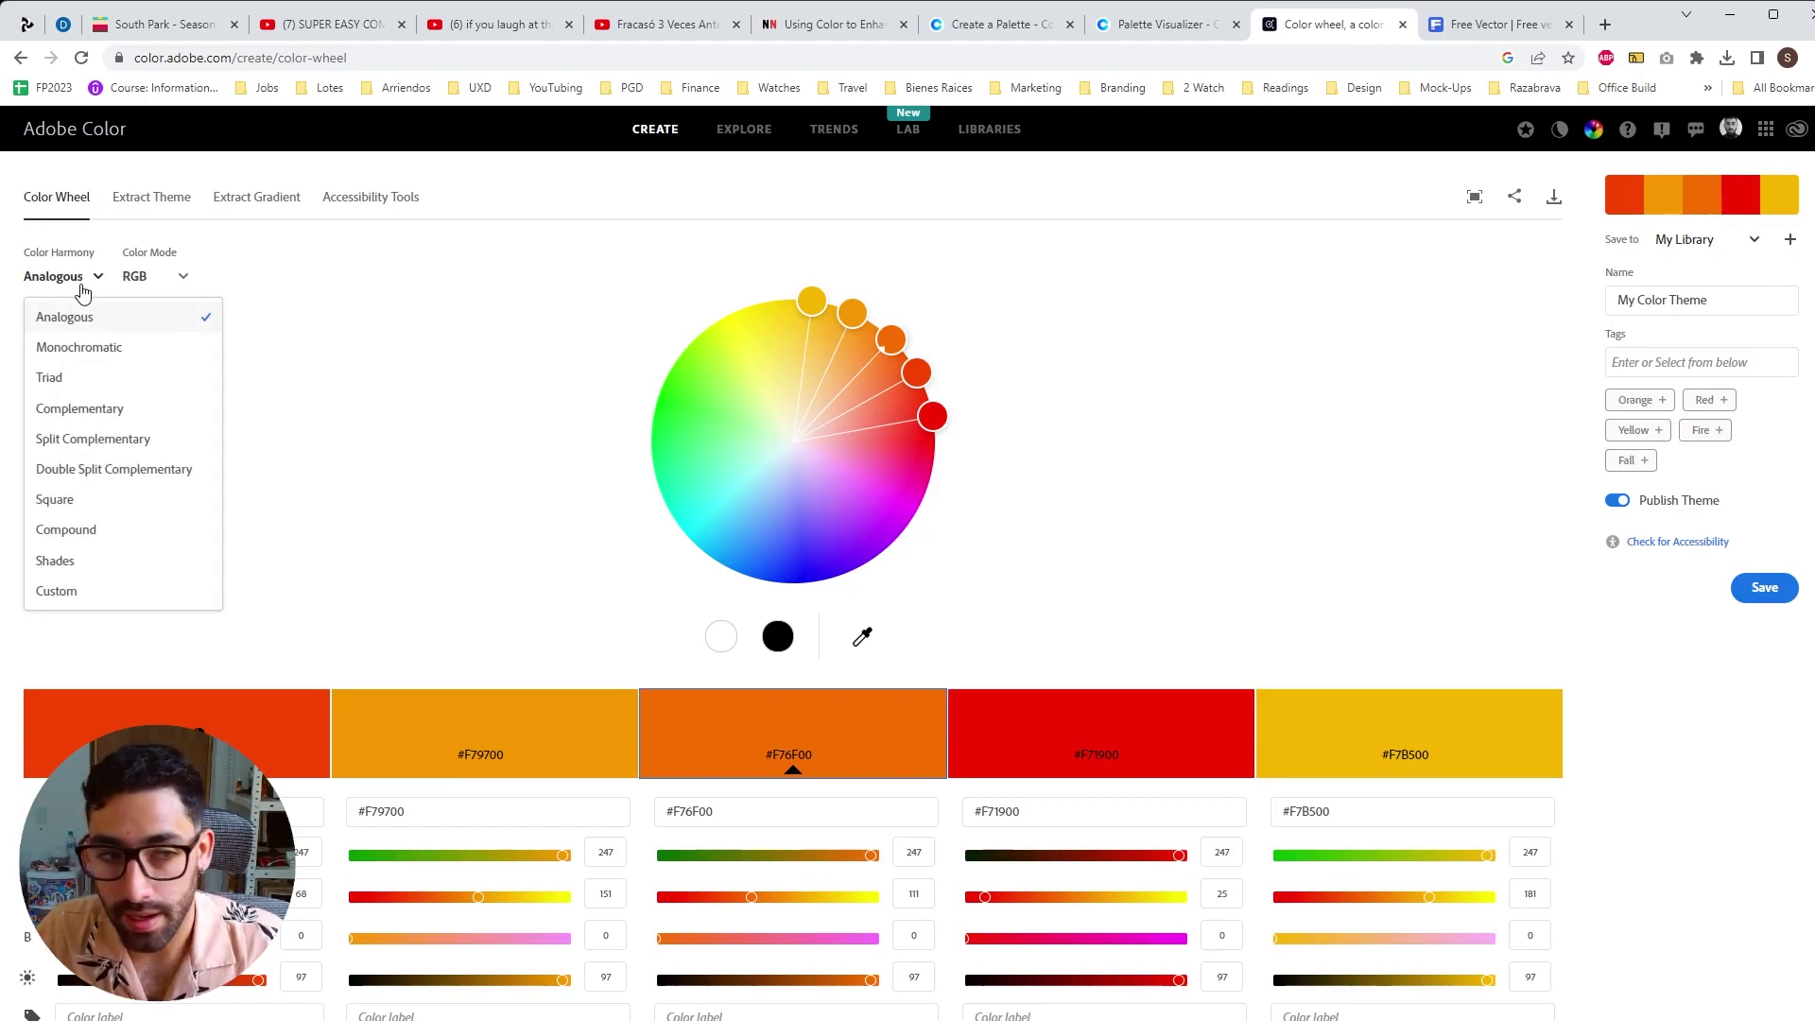
left_click(107, 409)
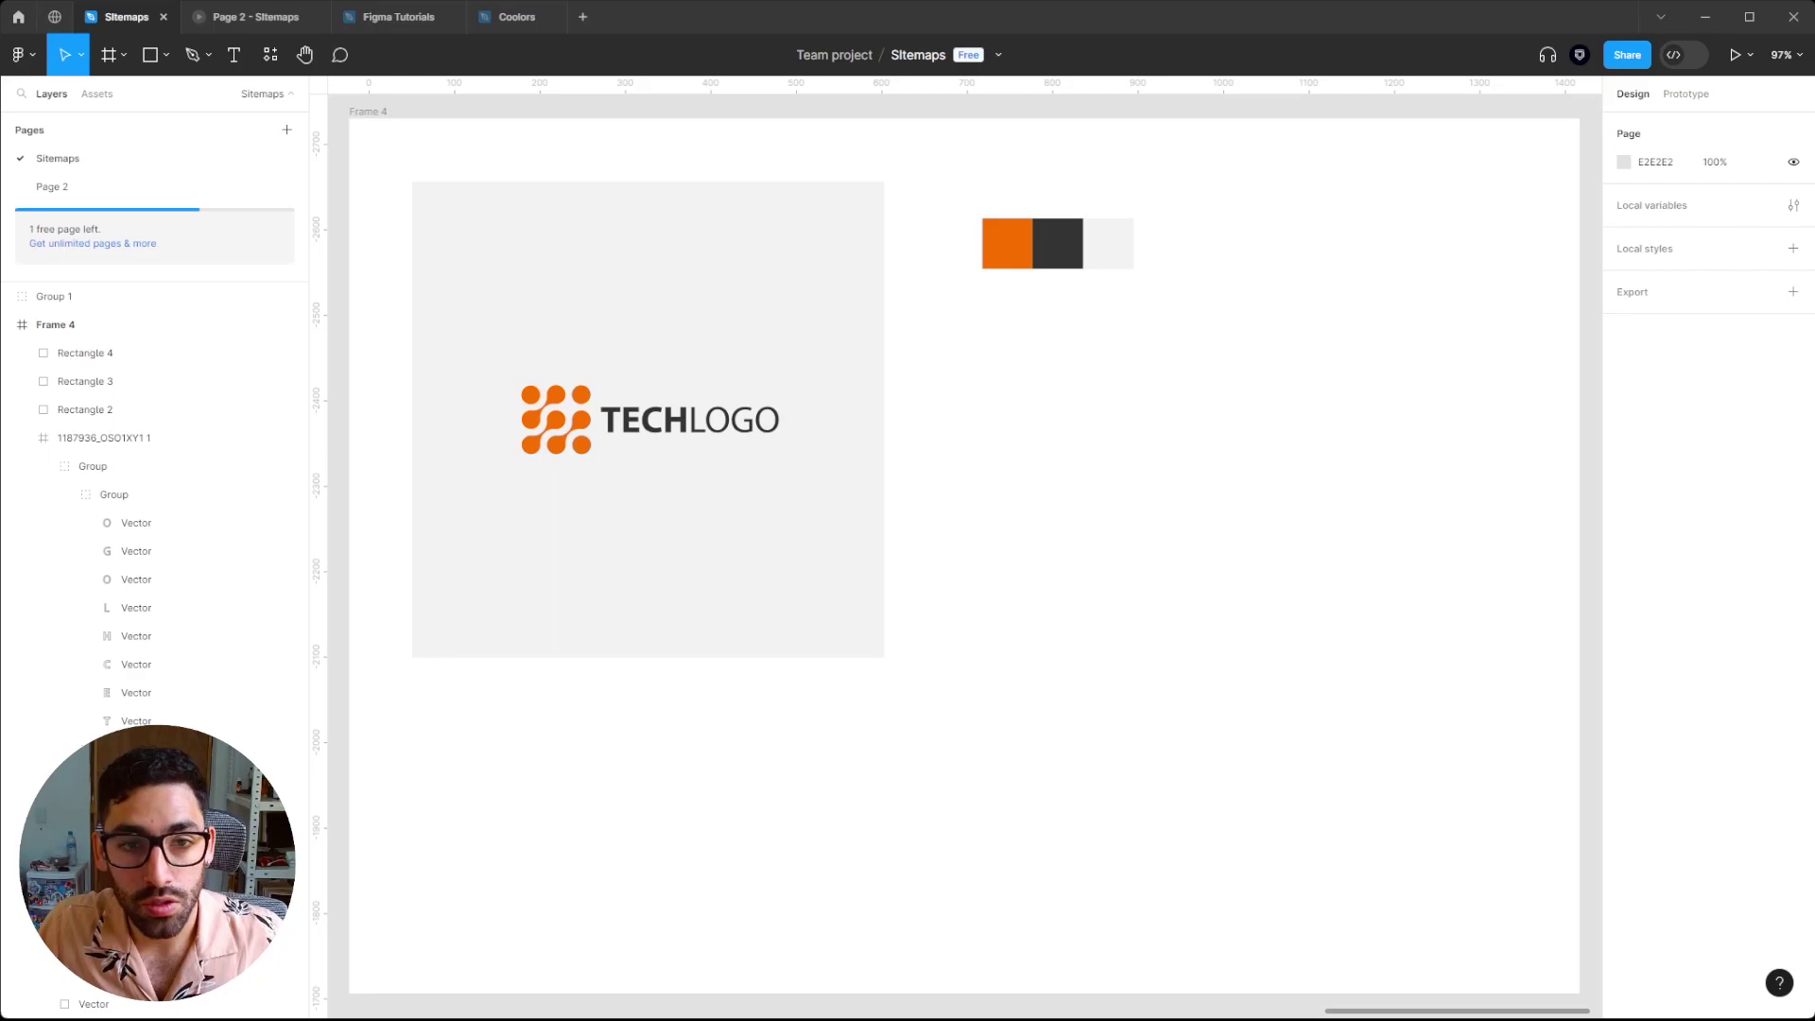
- Duplicate the light grey swatch to the row's right end and fill it with the complementary cyan
left_click(1110, 244)
left_click_drag(1110, 244, 1172, 248)
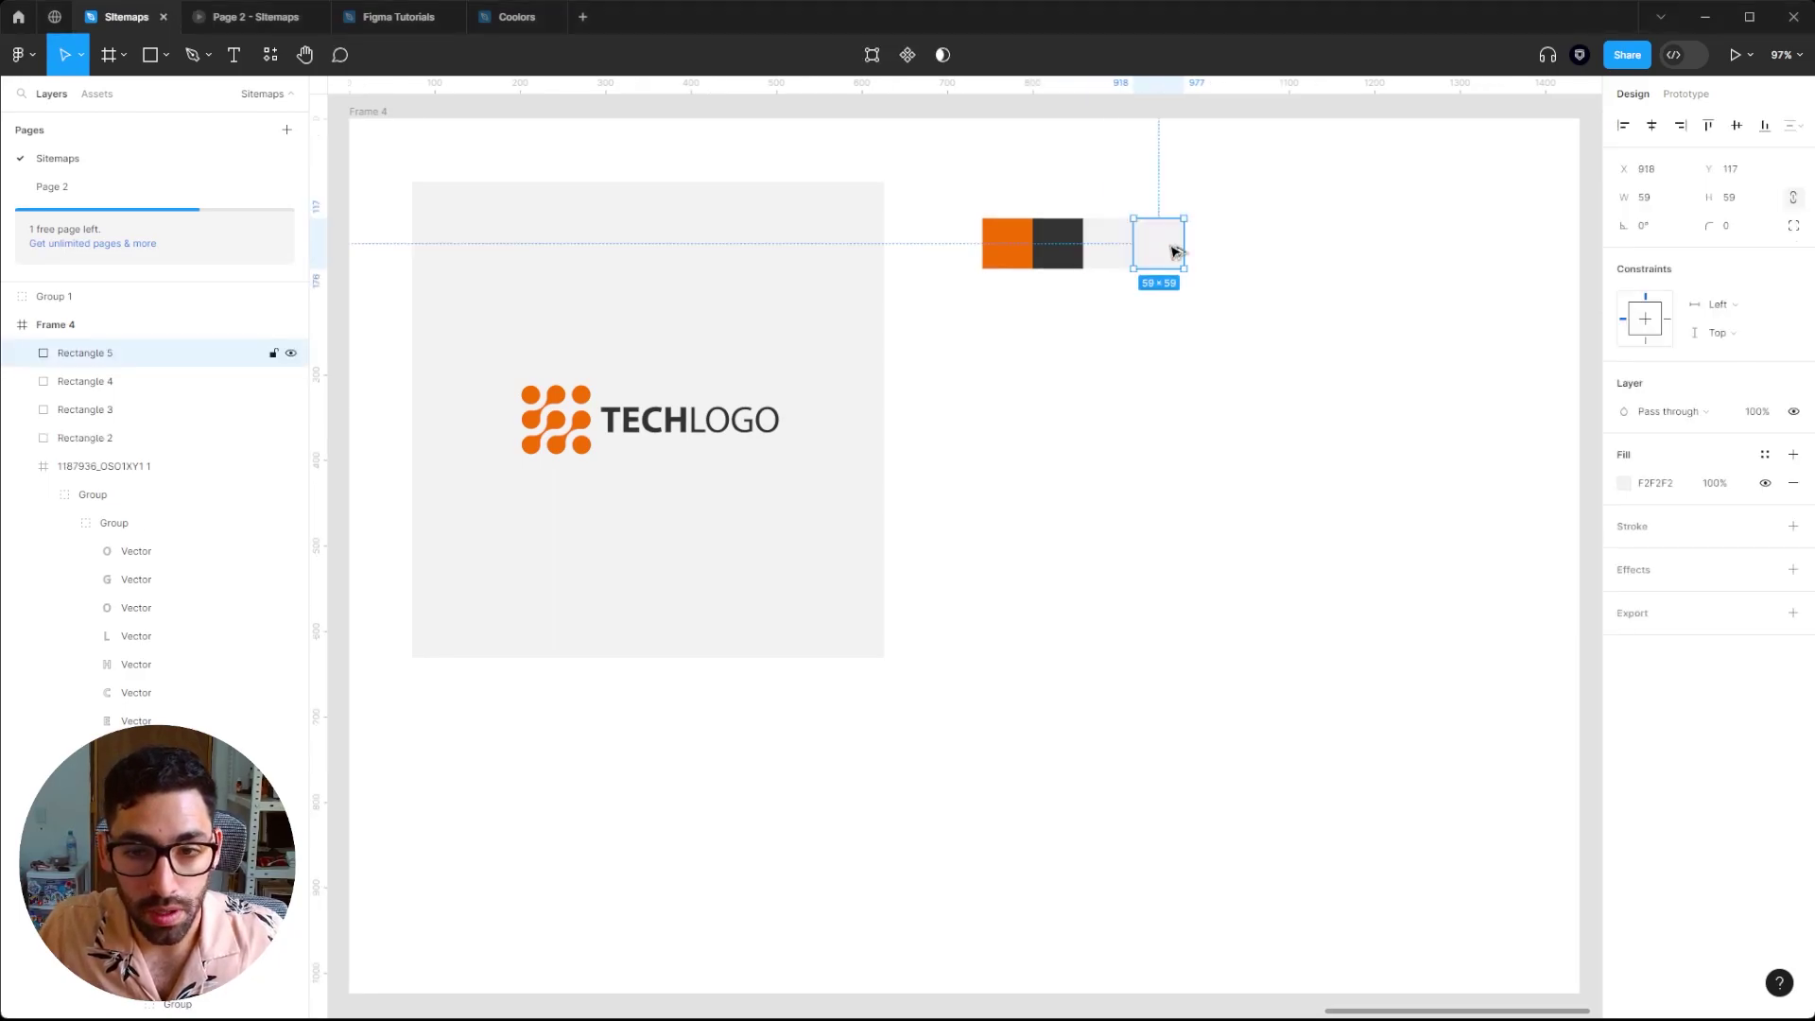
left_click(1660, 486)
key("ctrl+v")
key("Return")
left_click(1361, 543)
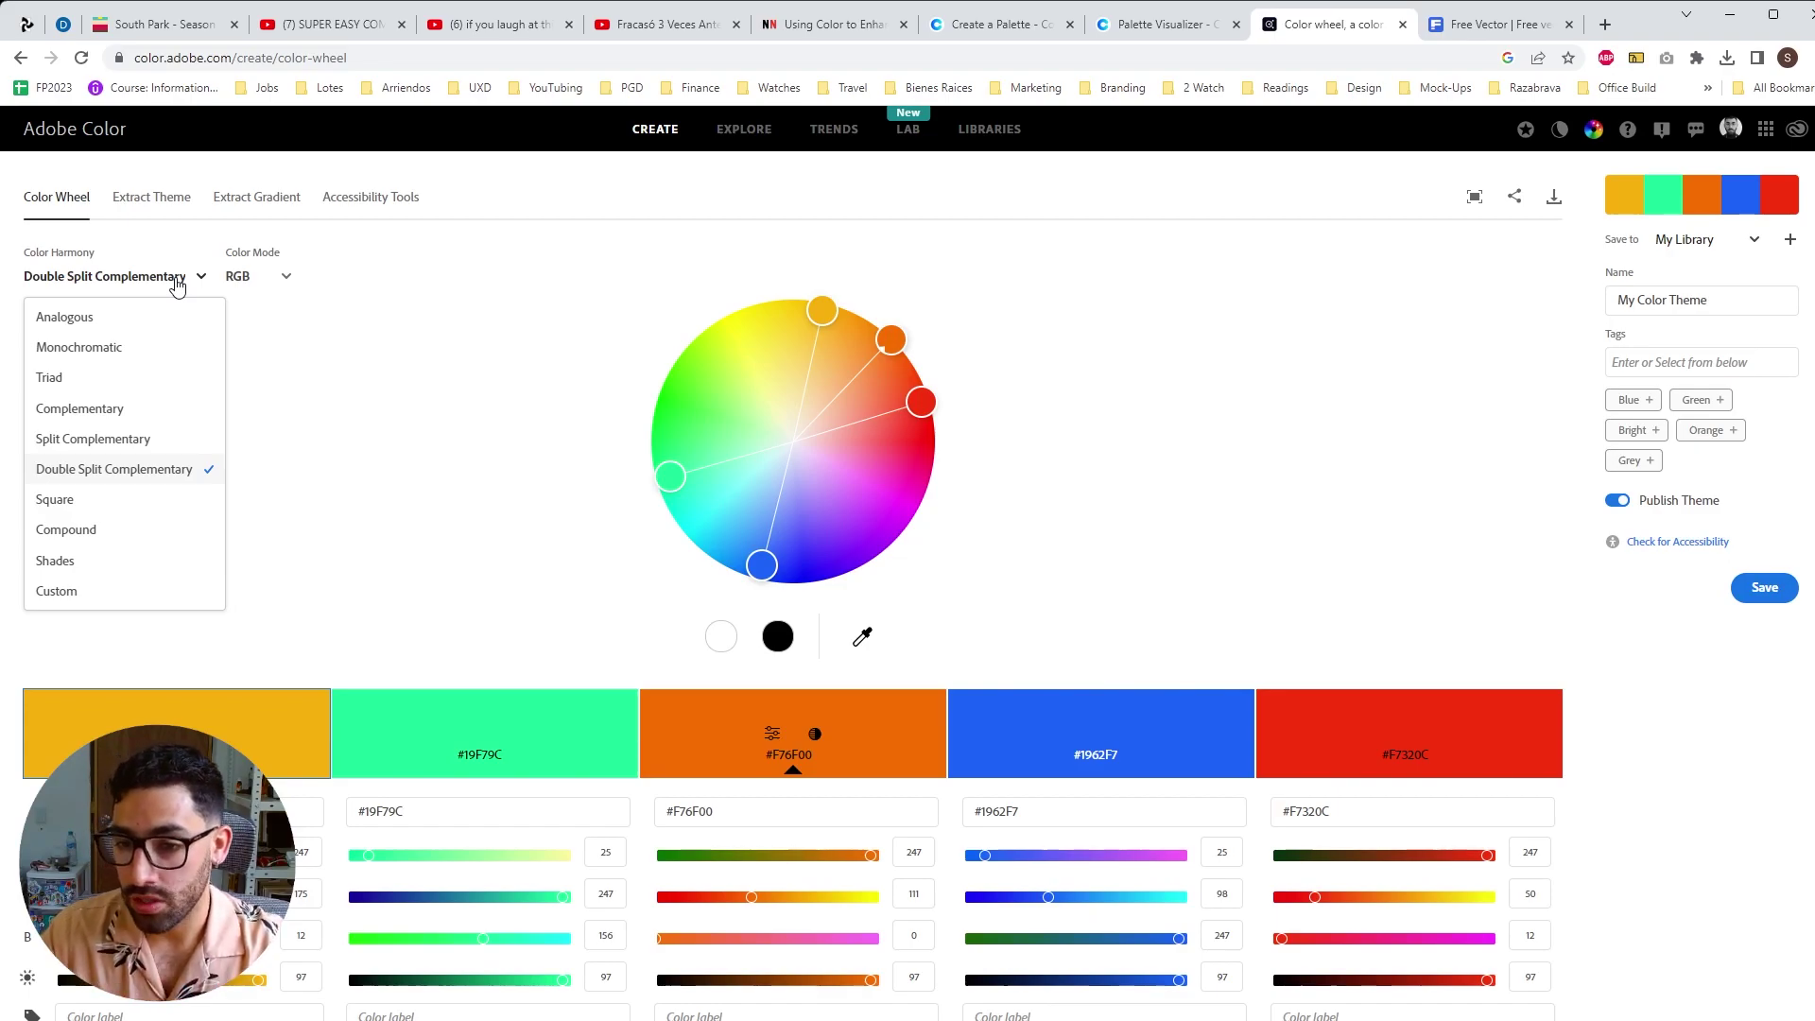
- Try Split Complementary and Complementary, then settle on the Analogous harmony around F76F00
left_click(94, 438)
left_click(127, 276)
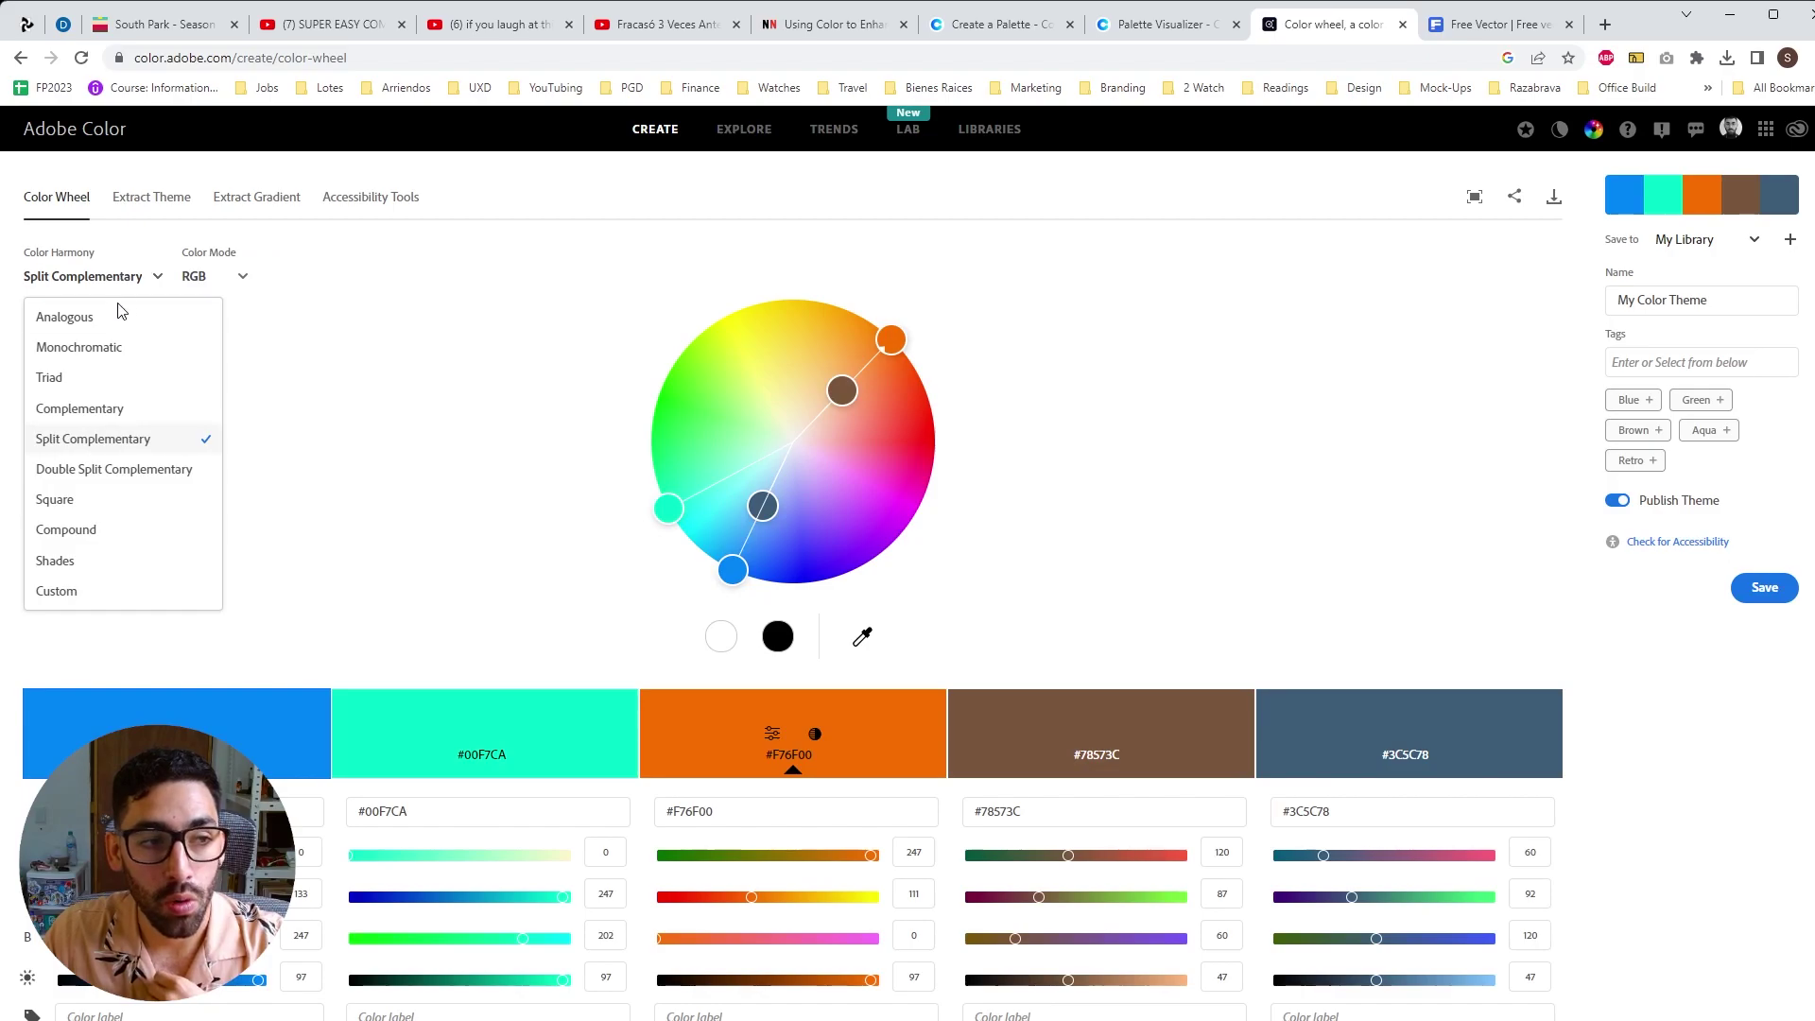
left_click(113, 407)
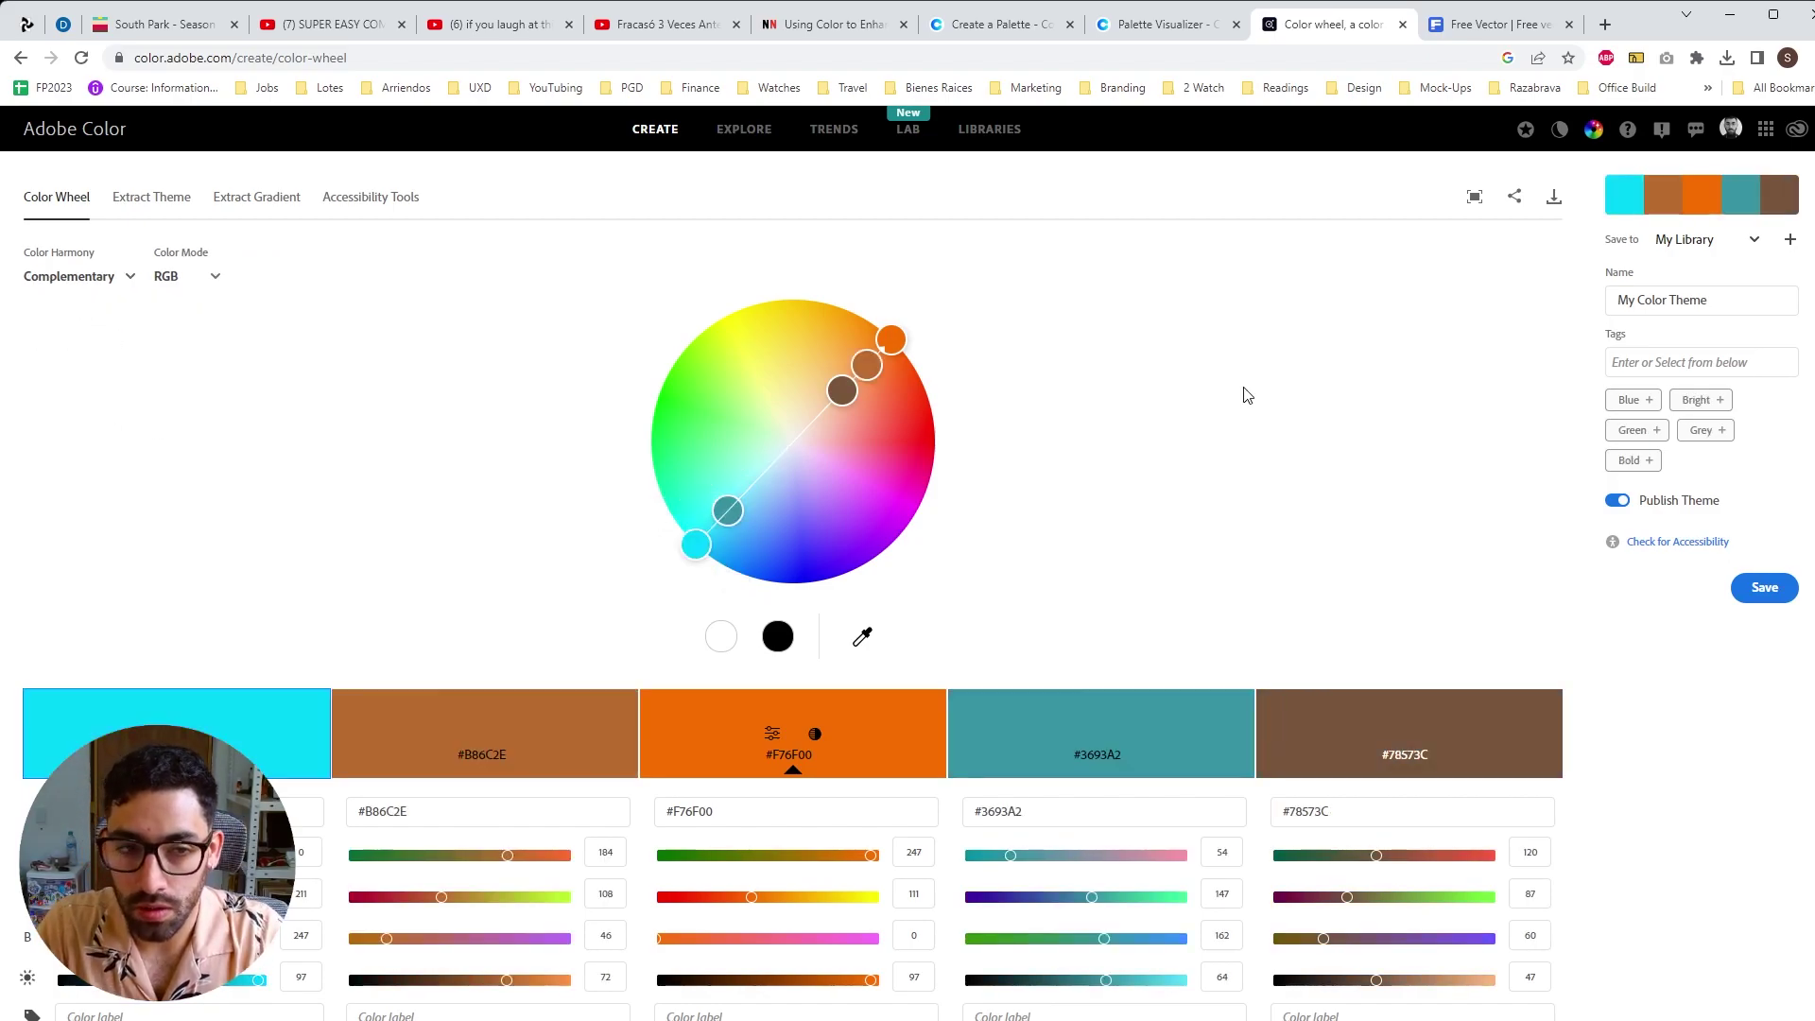
key("Down")
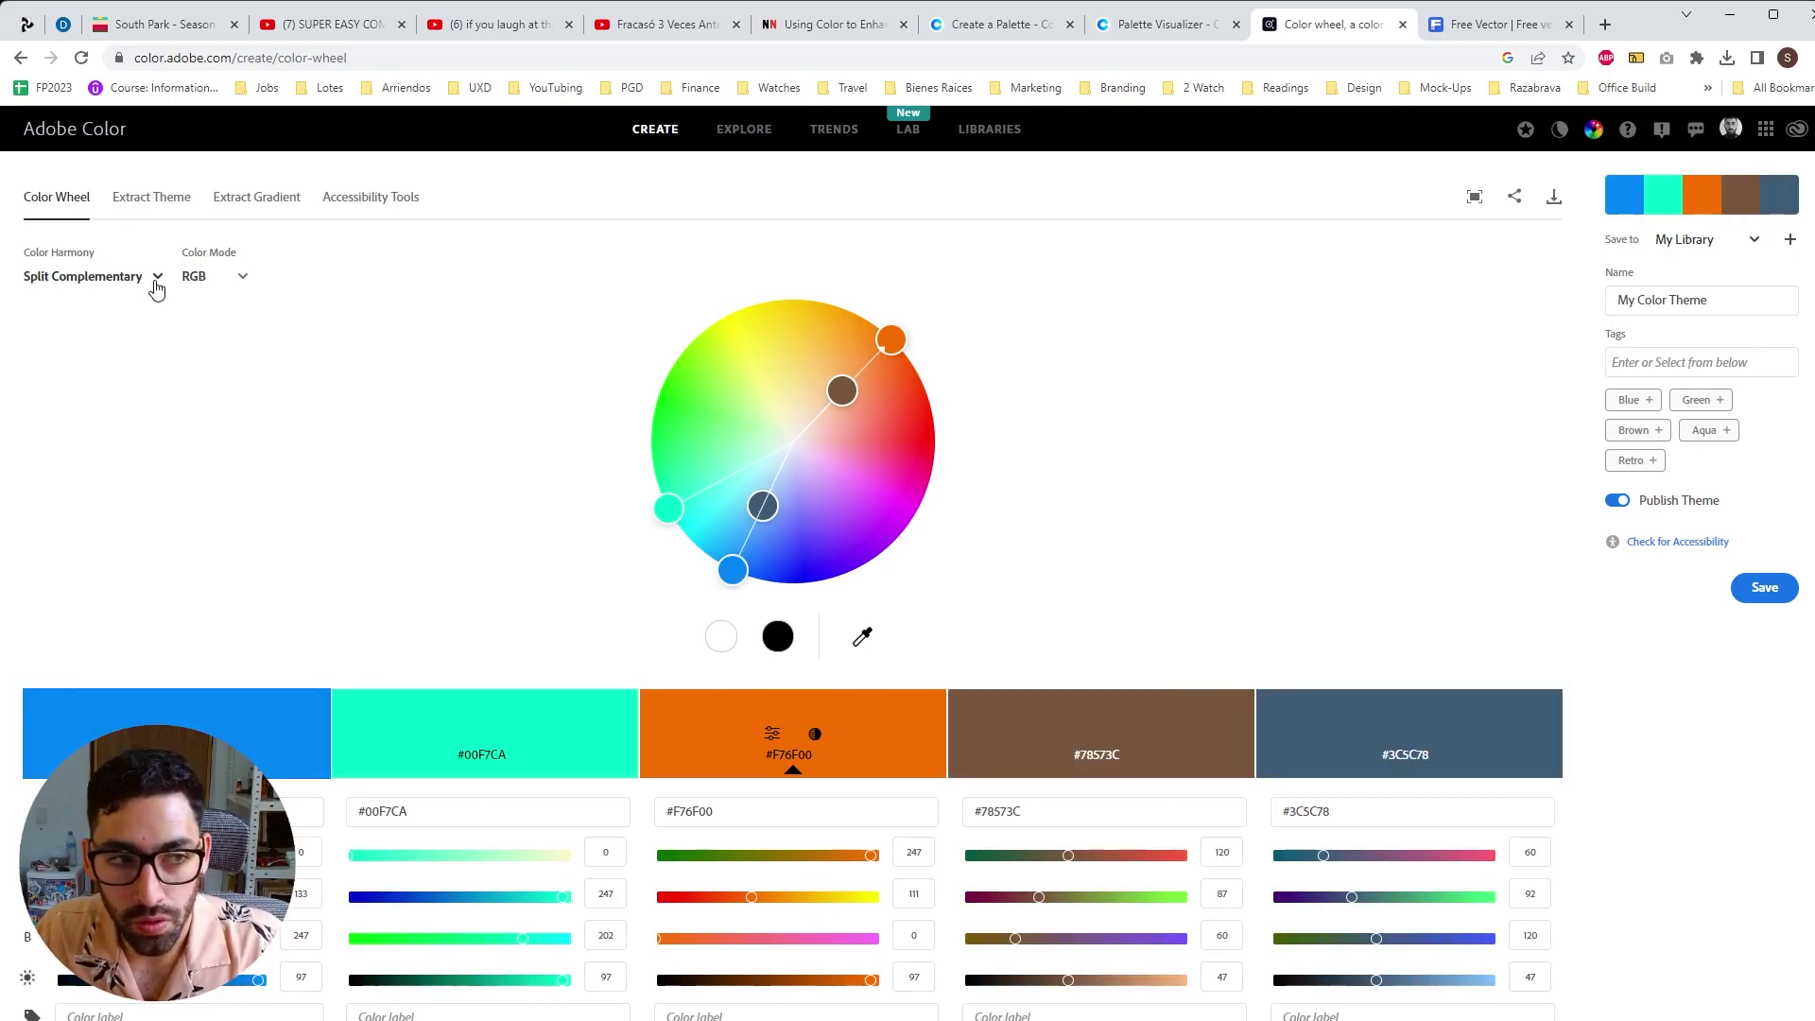
left_click(157, 284)
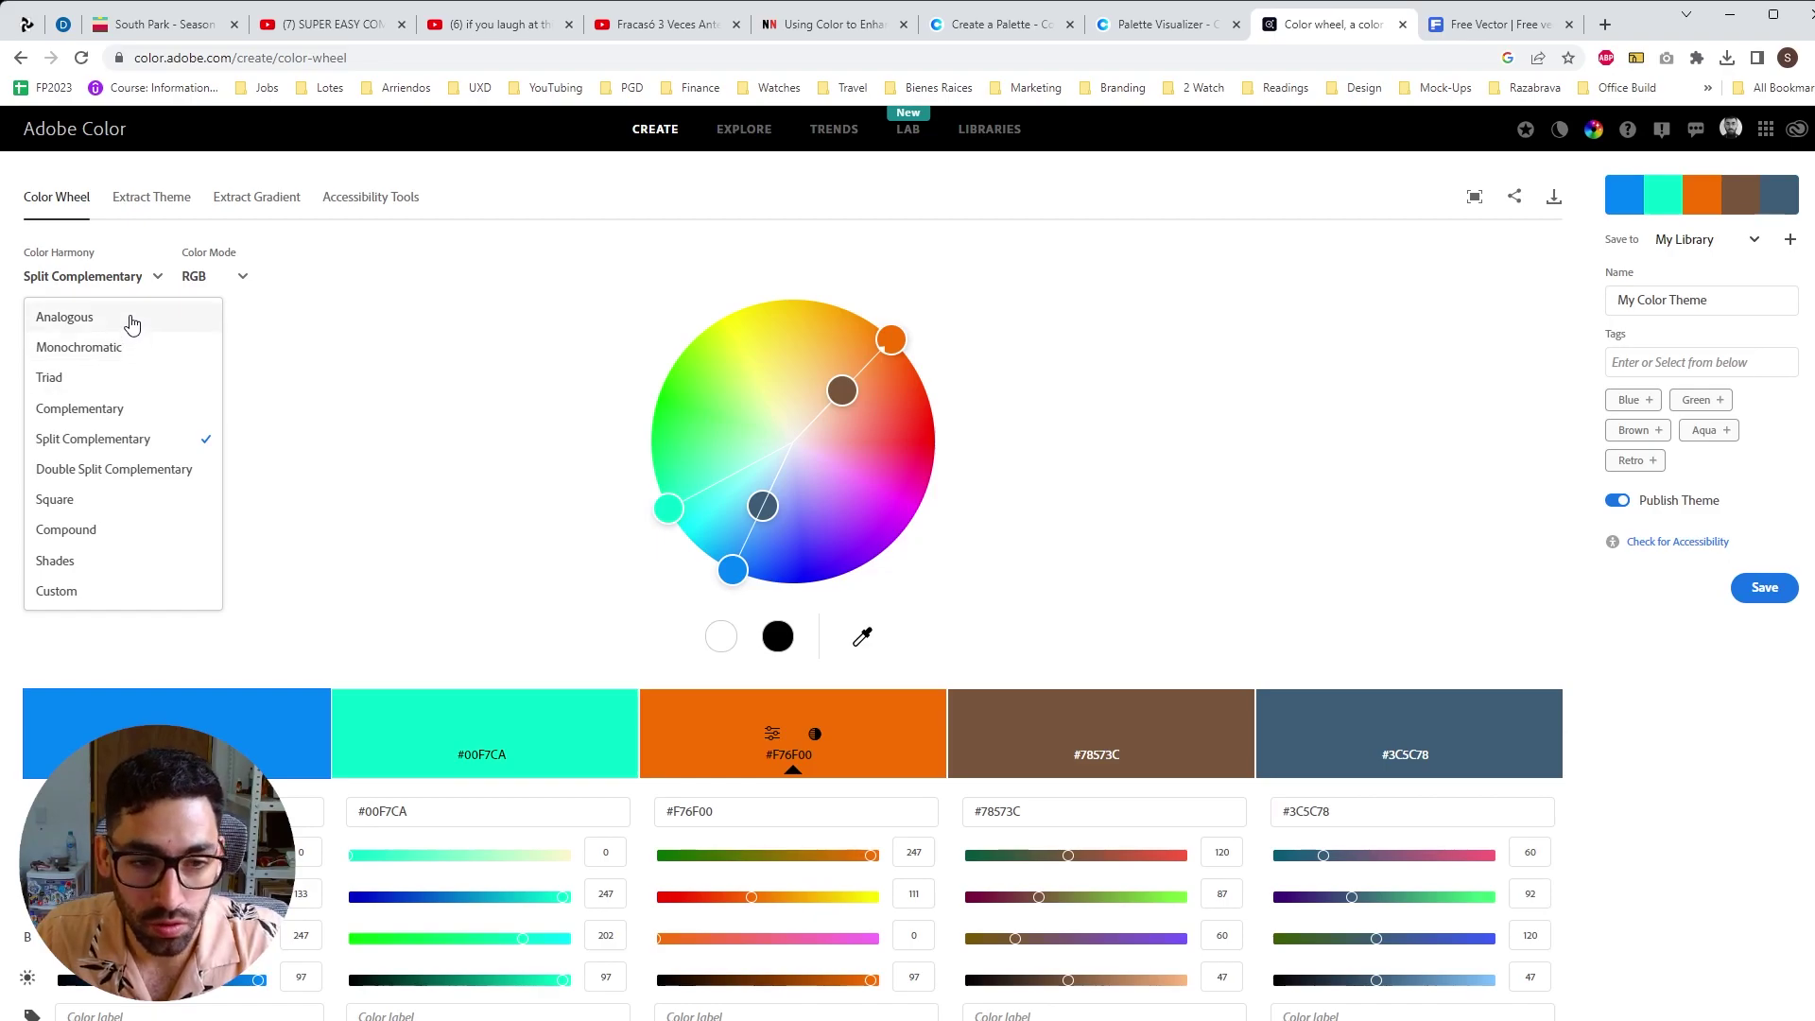
left_click(130, 317)
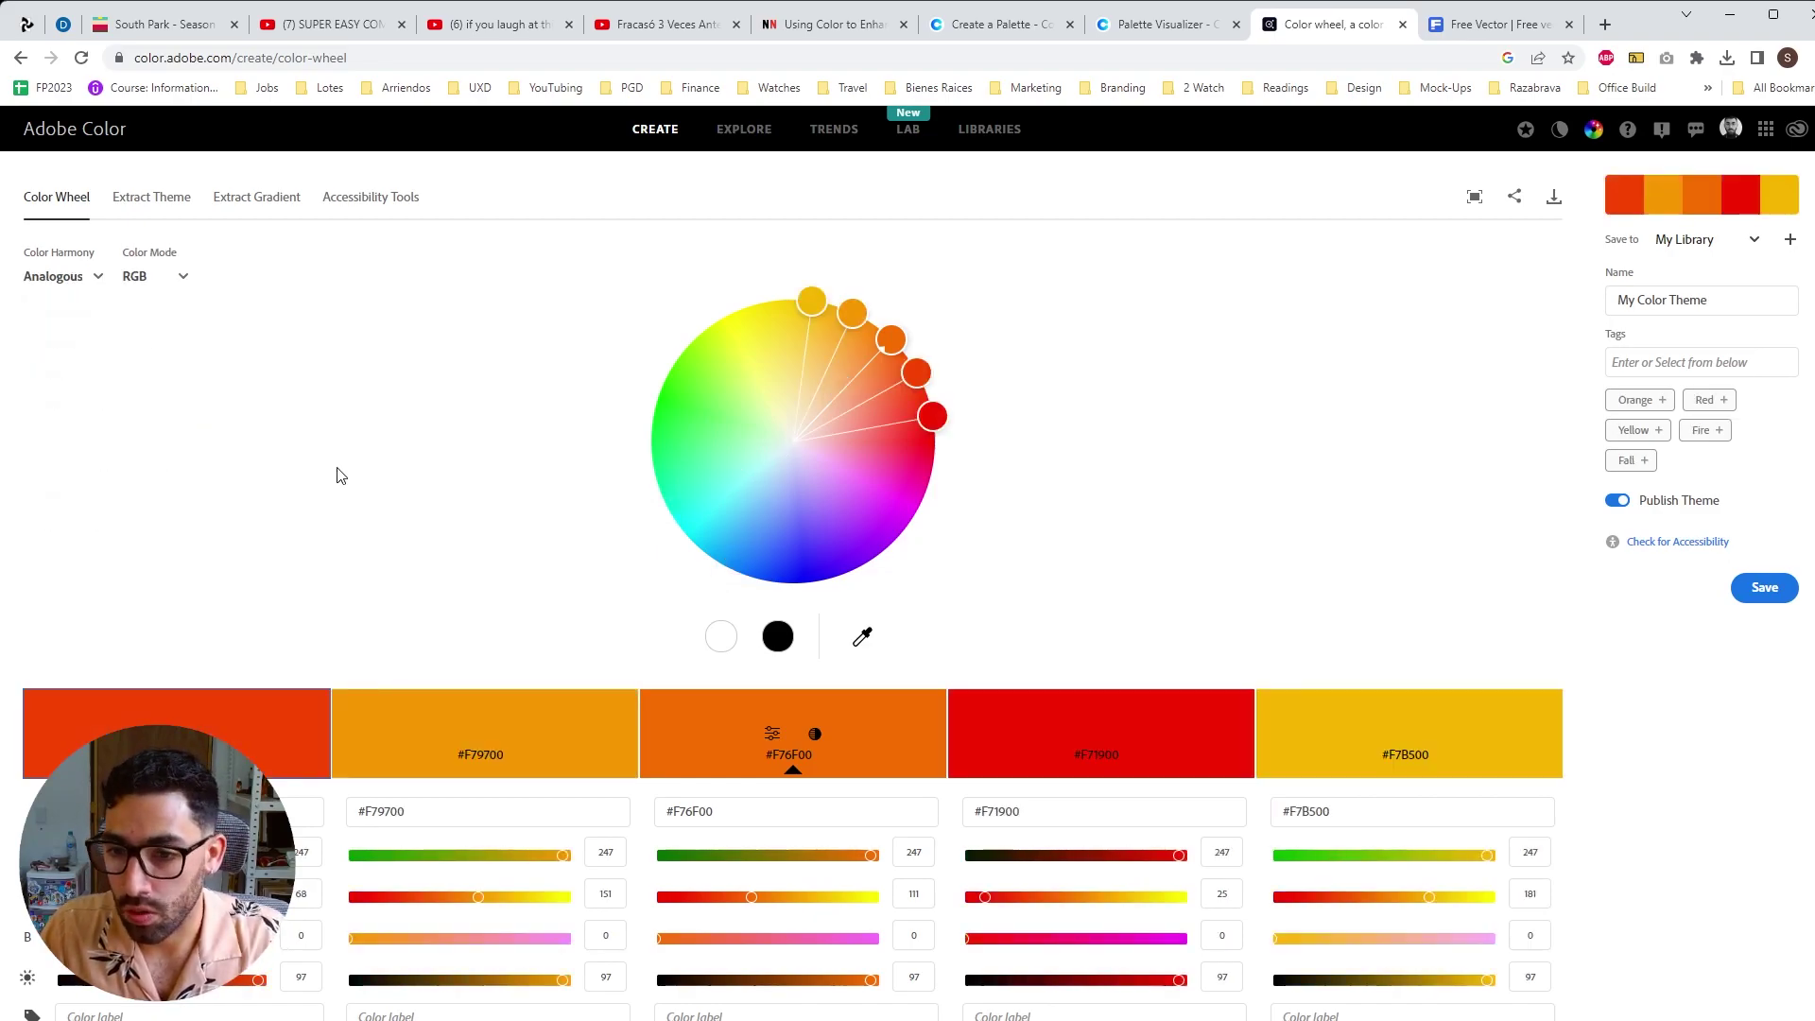
- Back in Figma, make a test copy of the dark swatch, adjust its fill, then delete it
key("alt+Tab")
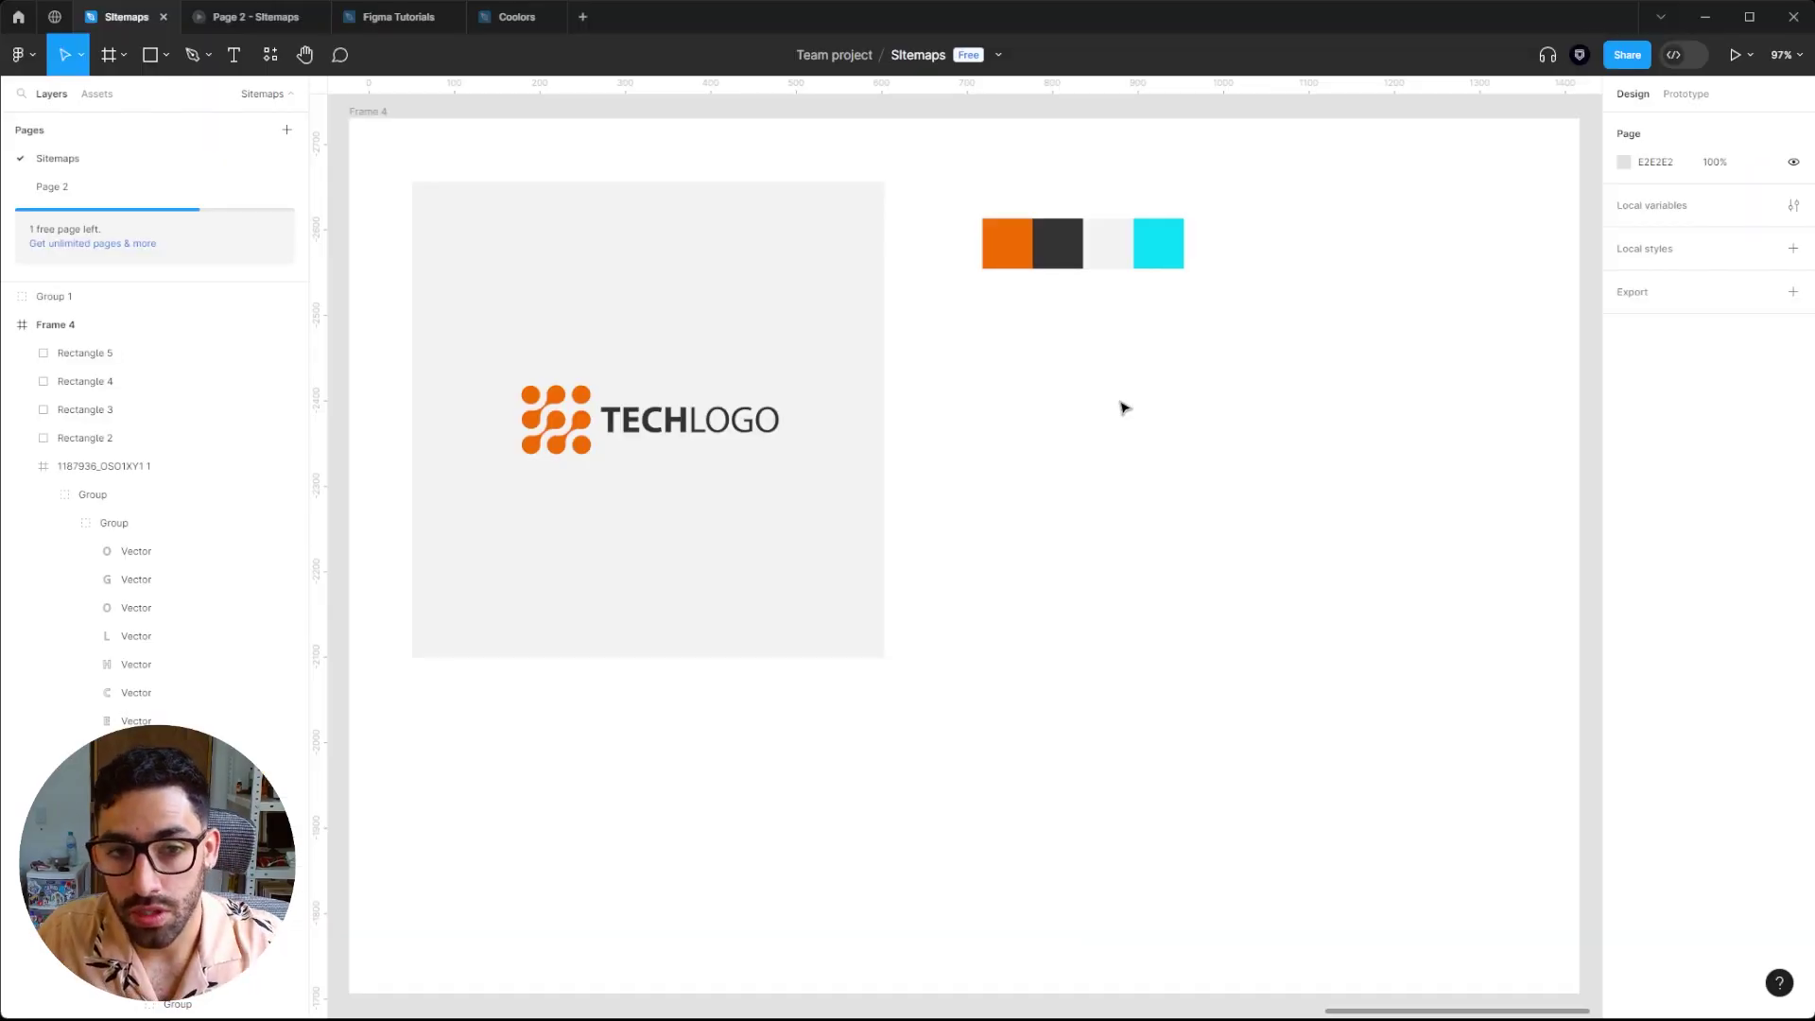
left_click_drag(1056, 261, 1007, 325)
left_click(1624, 483)
left_click(1389, 588)
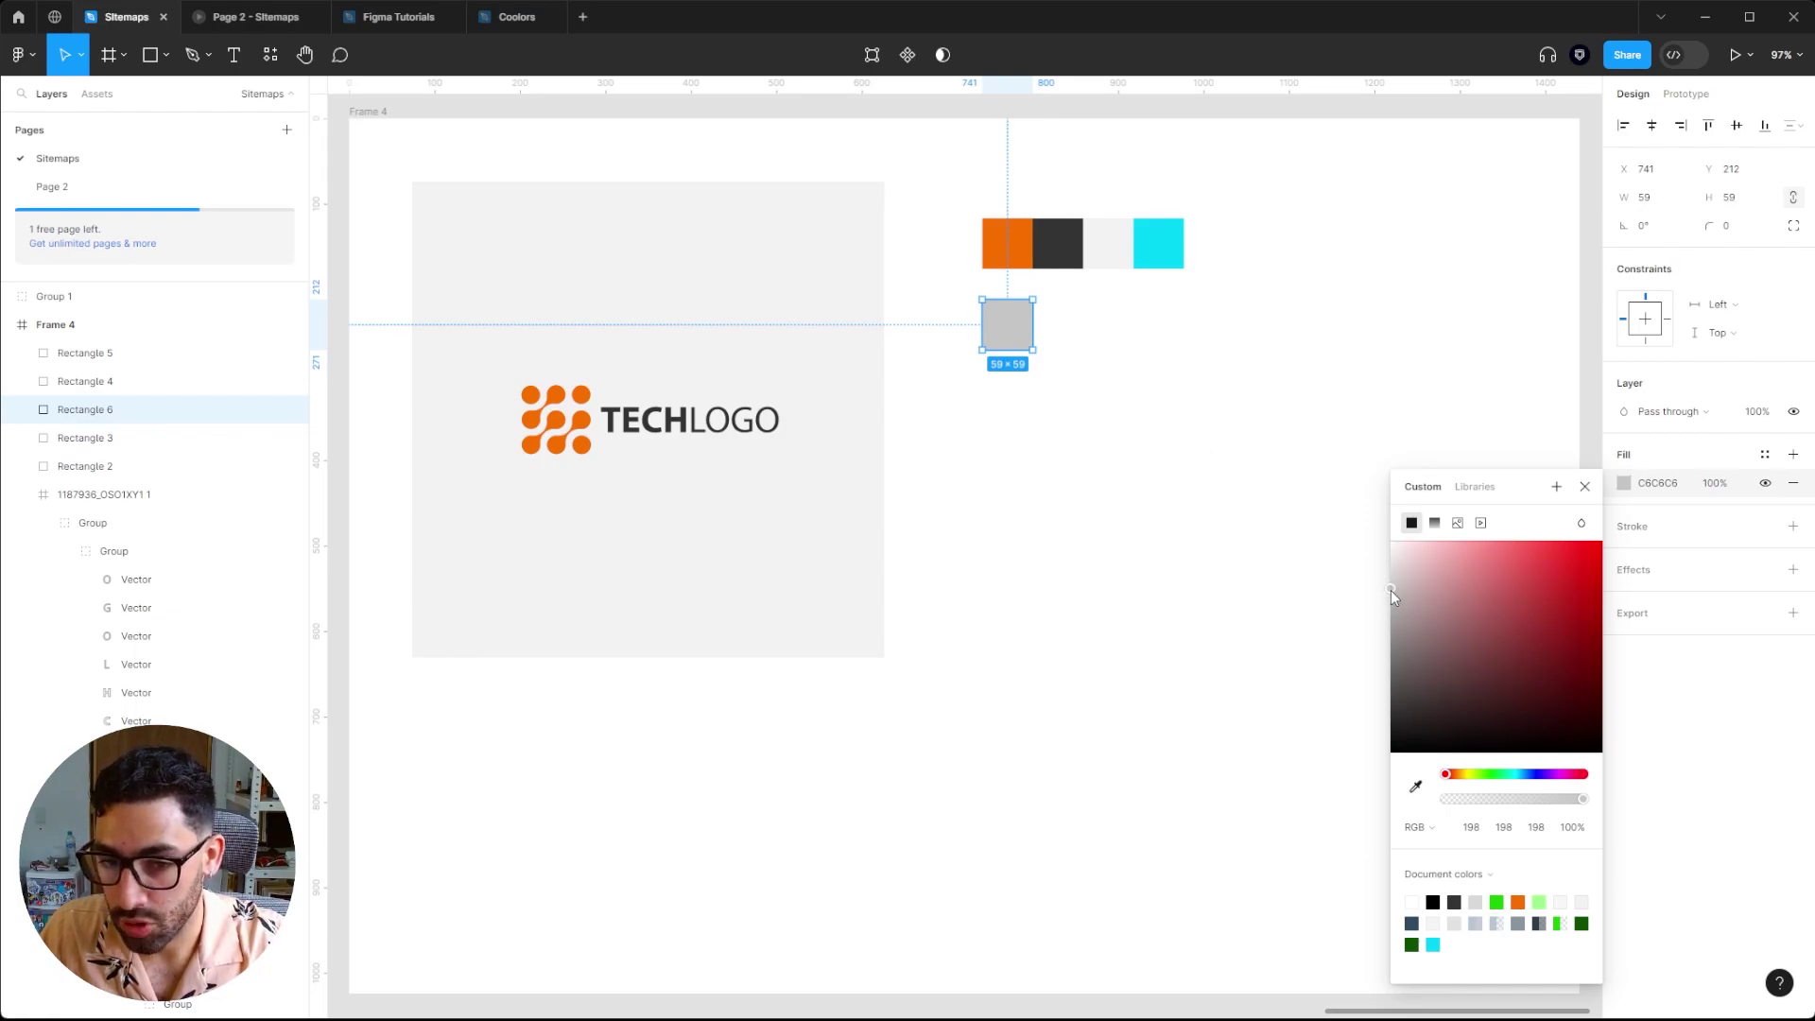
left_click(1392, 584)
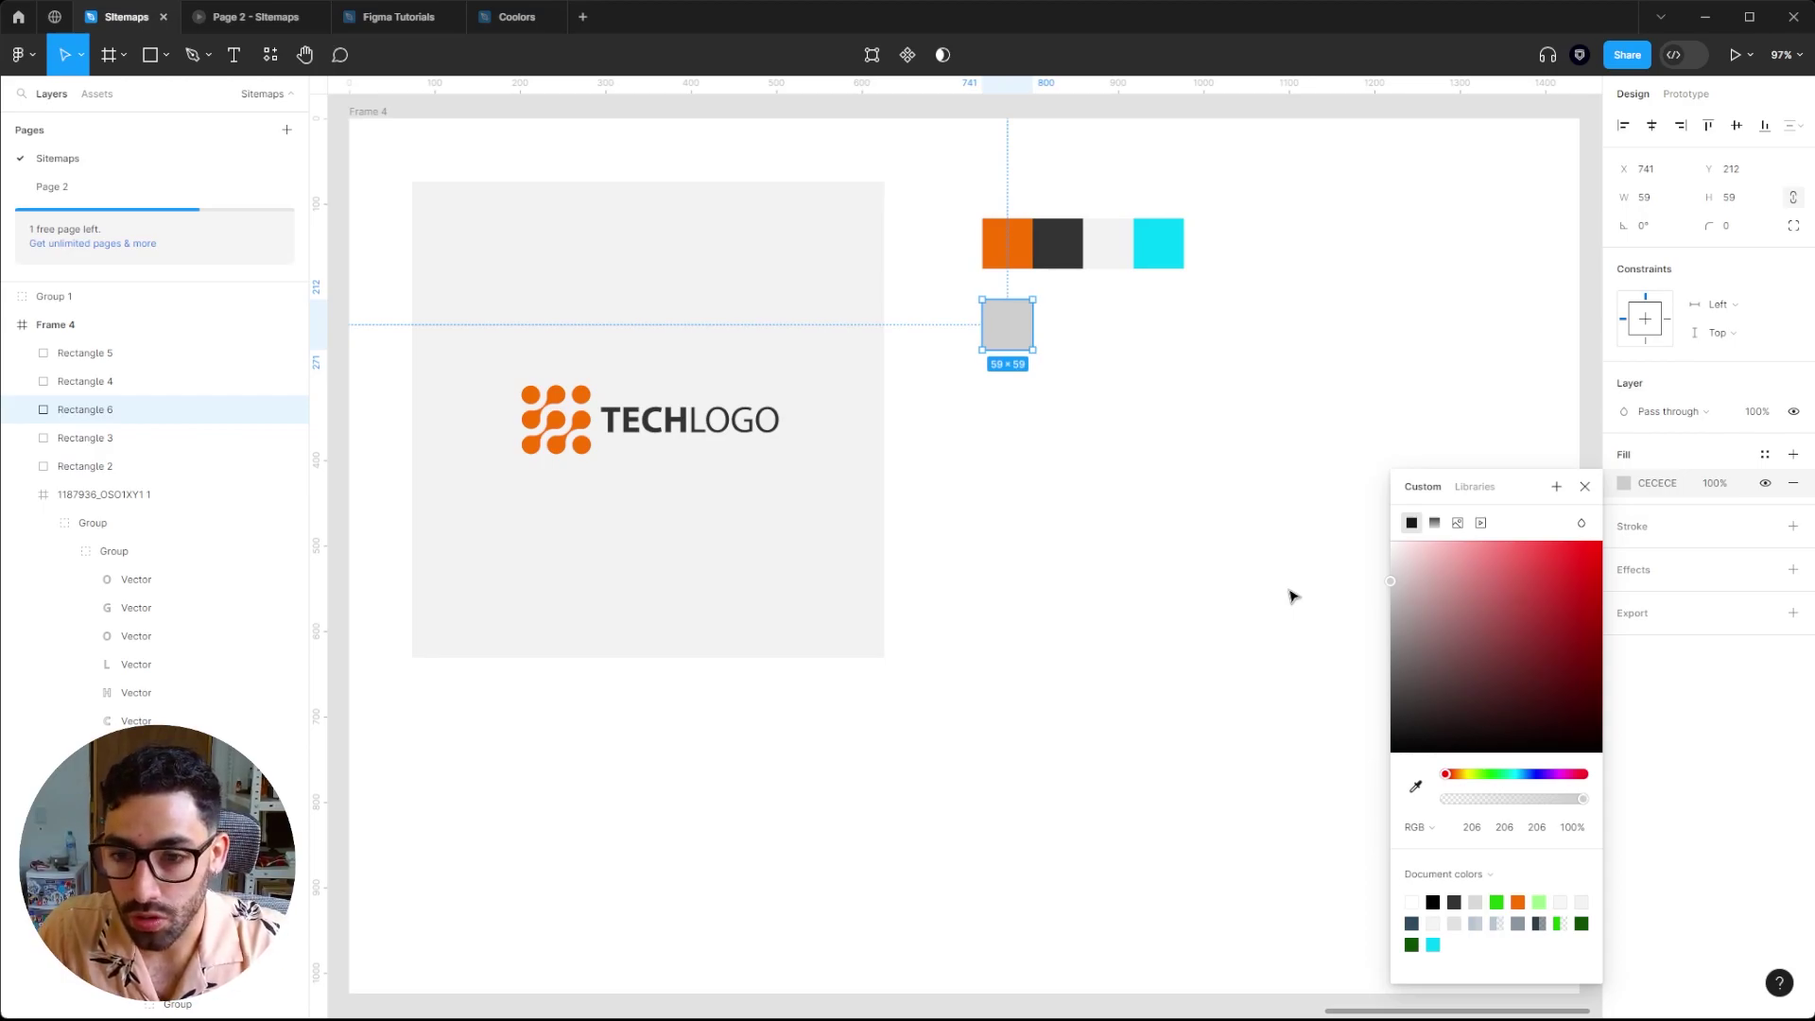
key("Delete")
scroll(1207, 242, "up", 5)
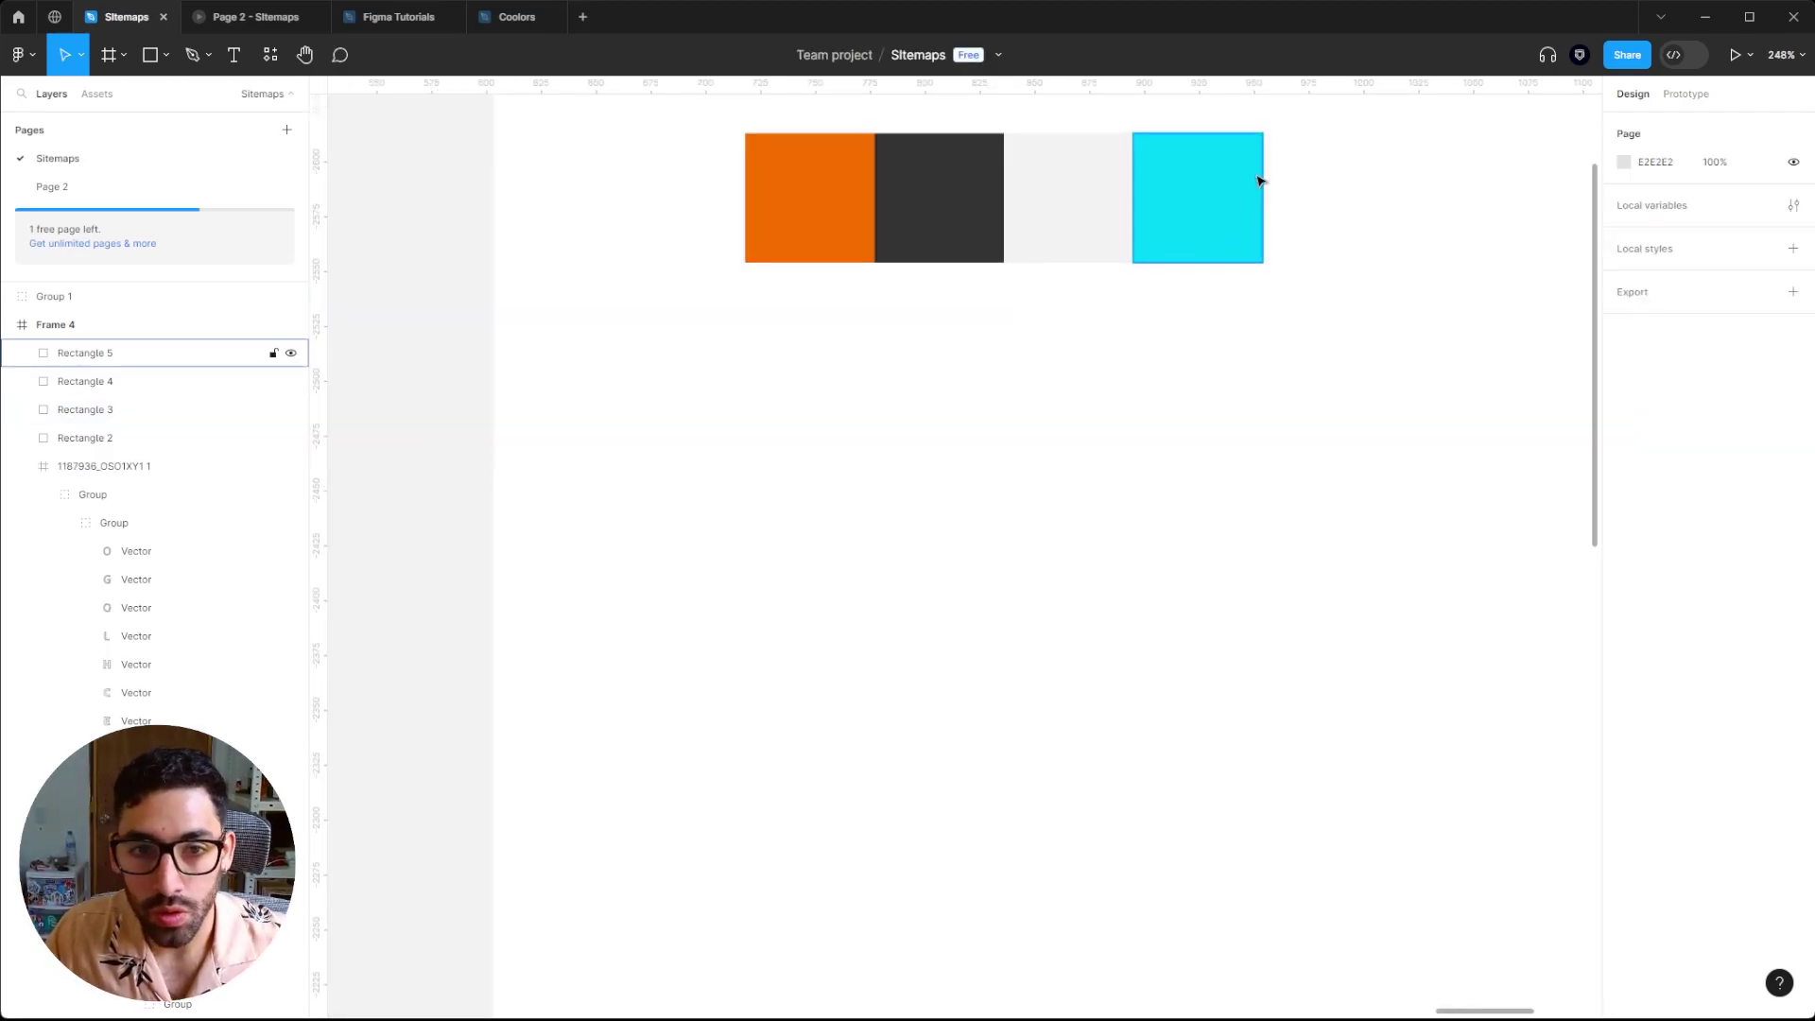
- Duplicate the cyan swatch below the orange one and switch its fill values to HSB
left_click_drag(1238, 181, 865, 392)
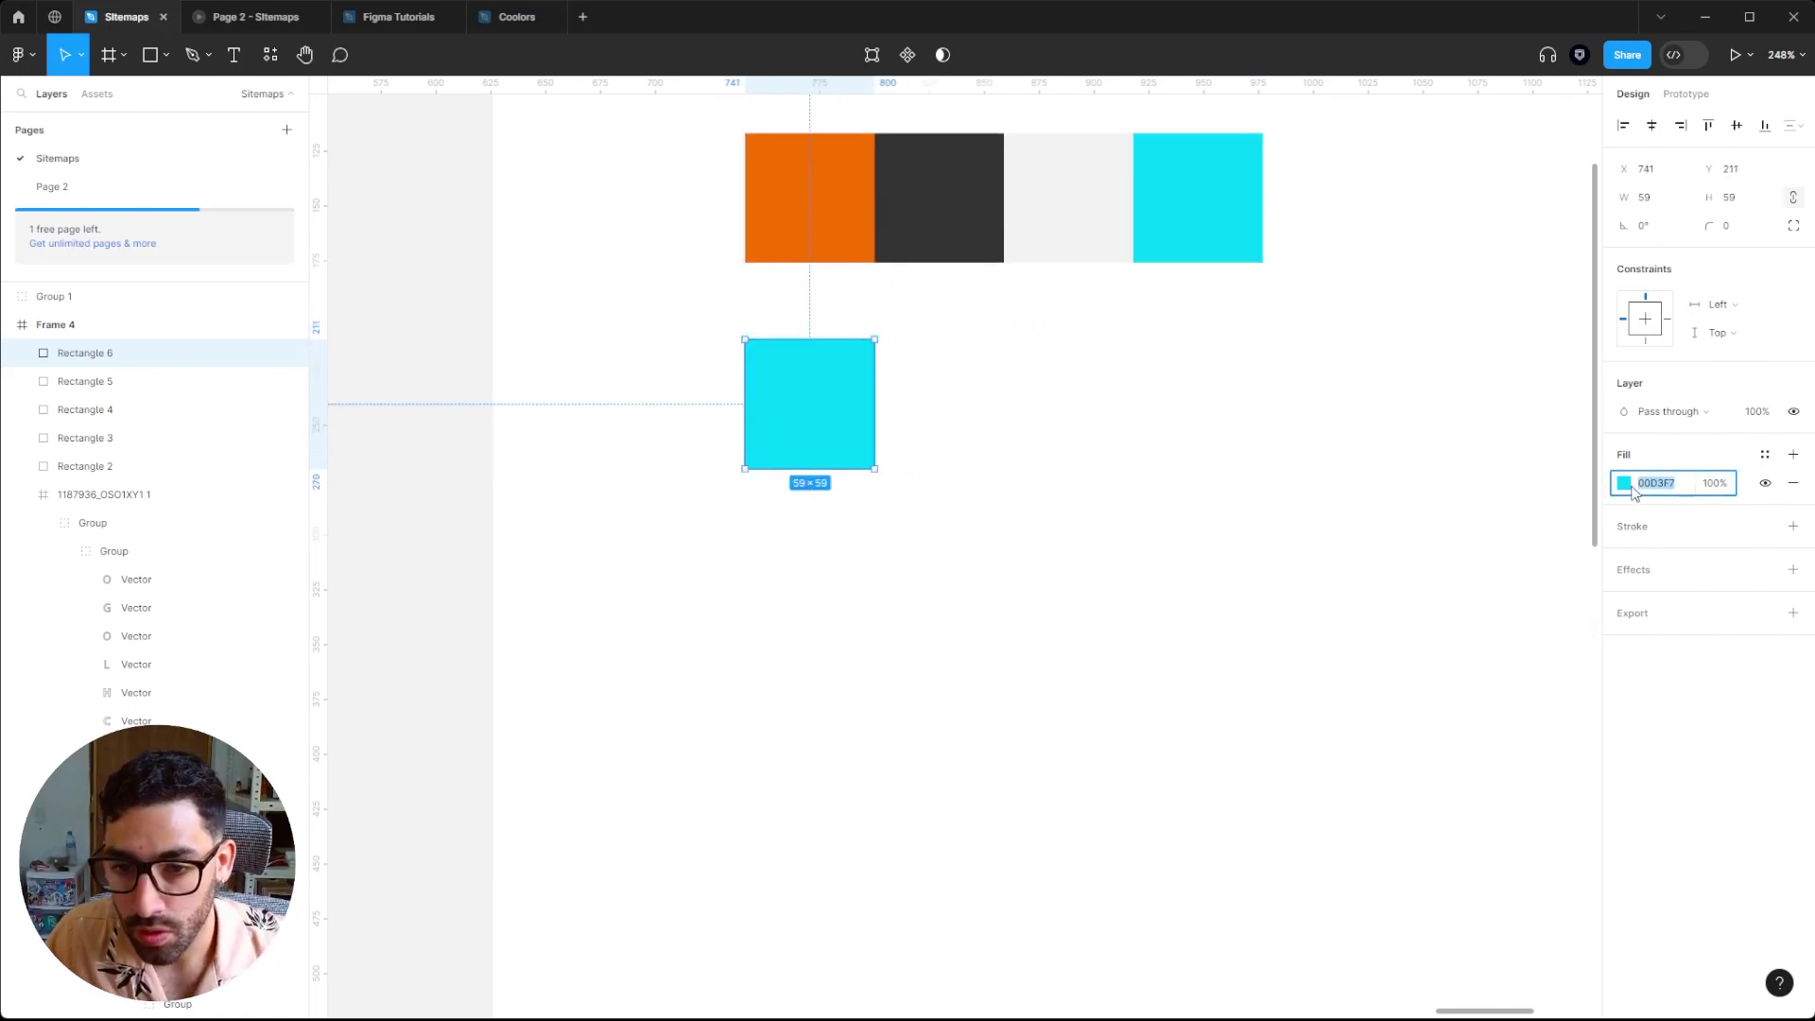
left_click(1624, 483)
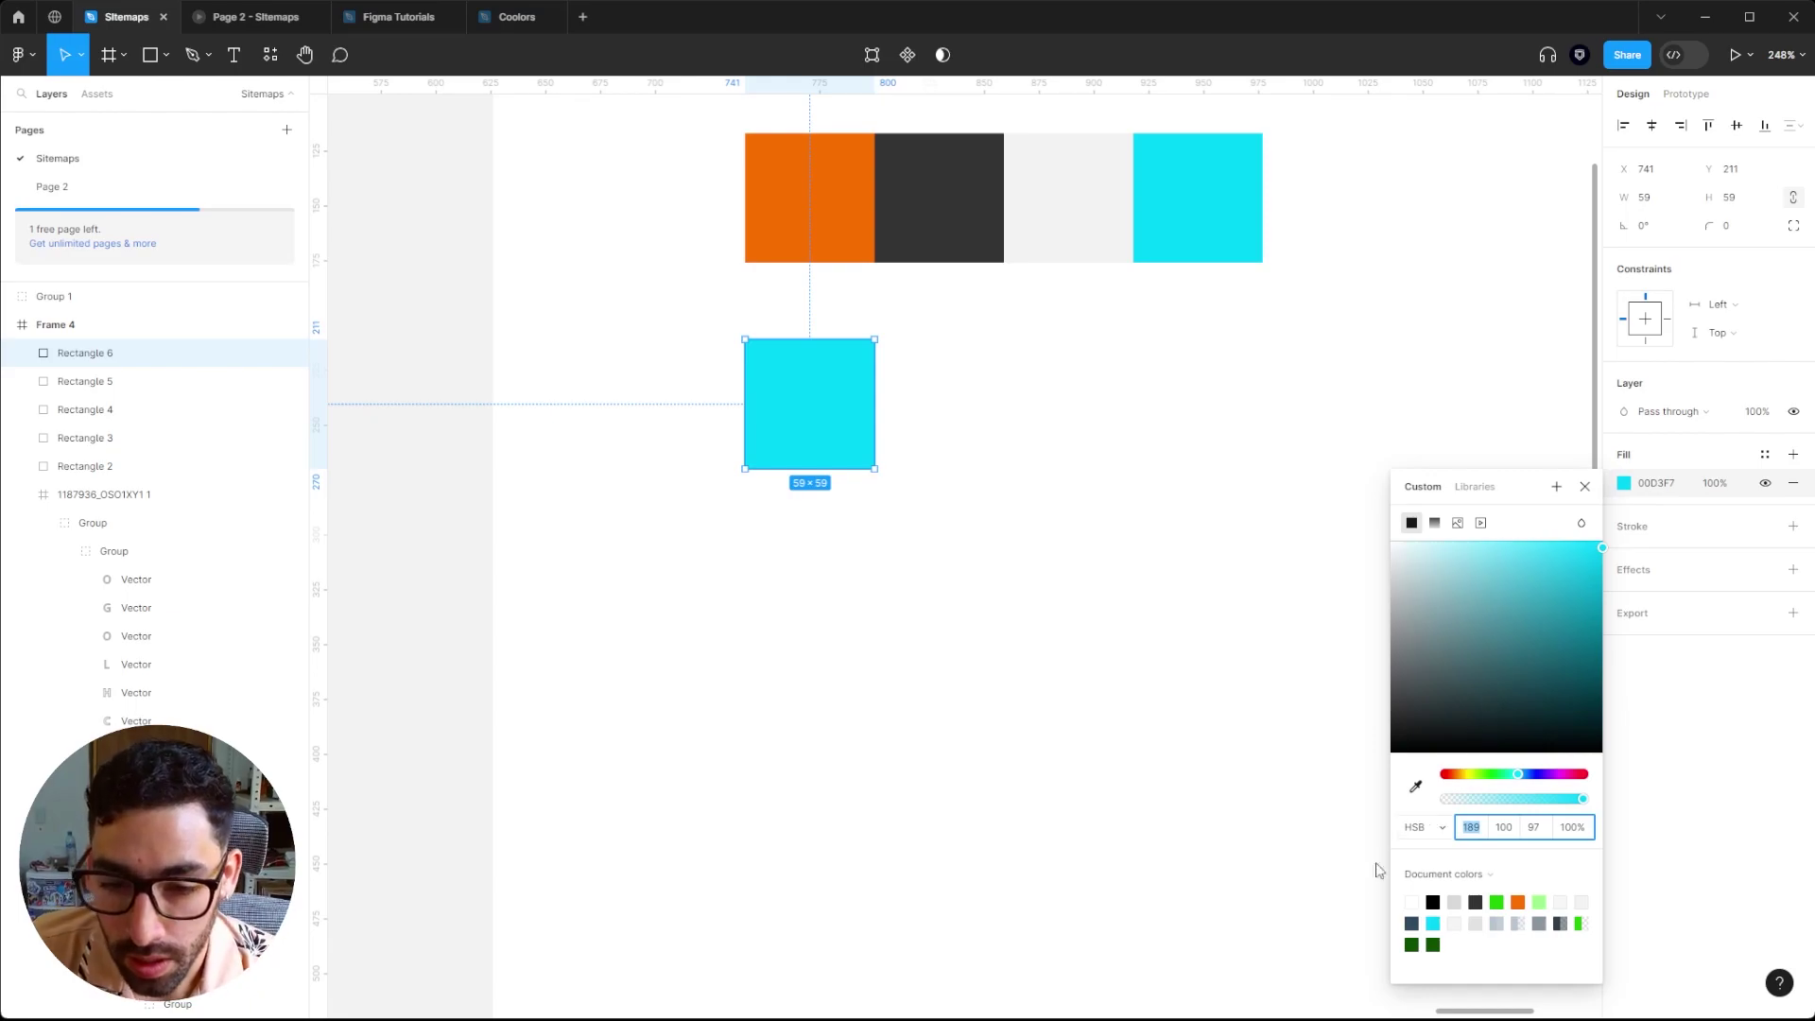
left_click(1427, 827)
left_click(1441, 770)
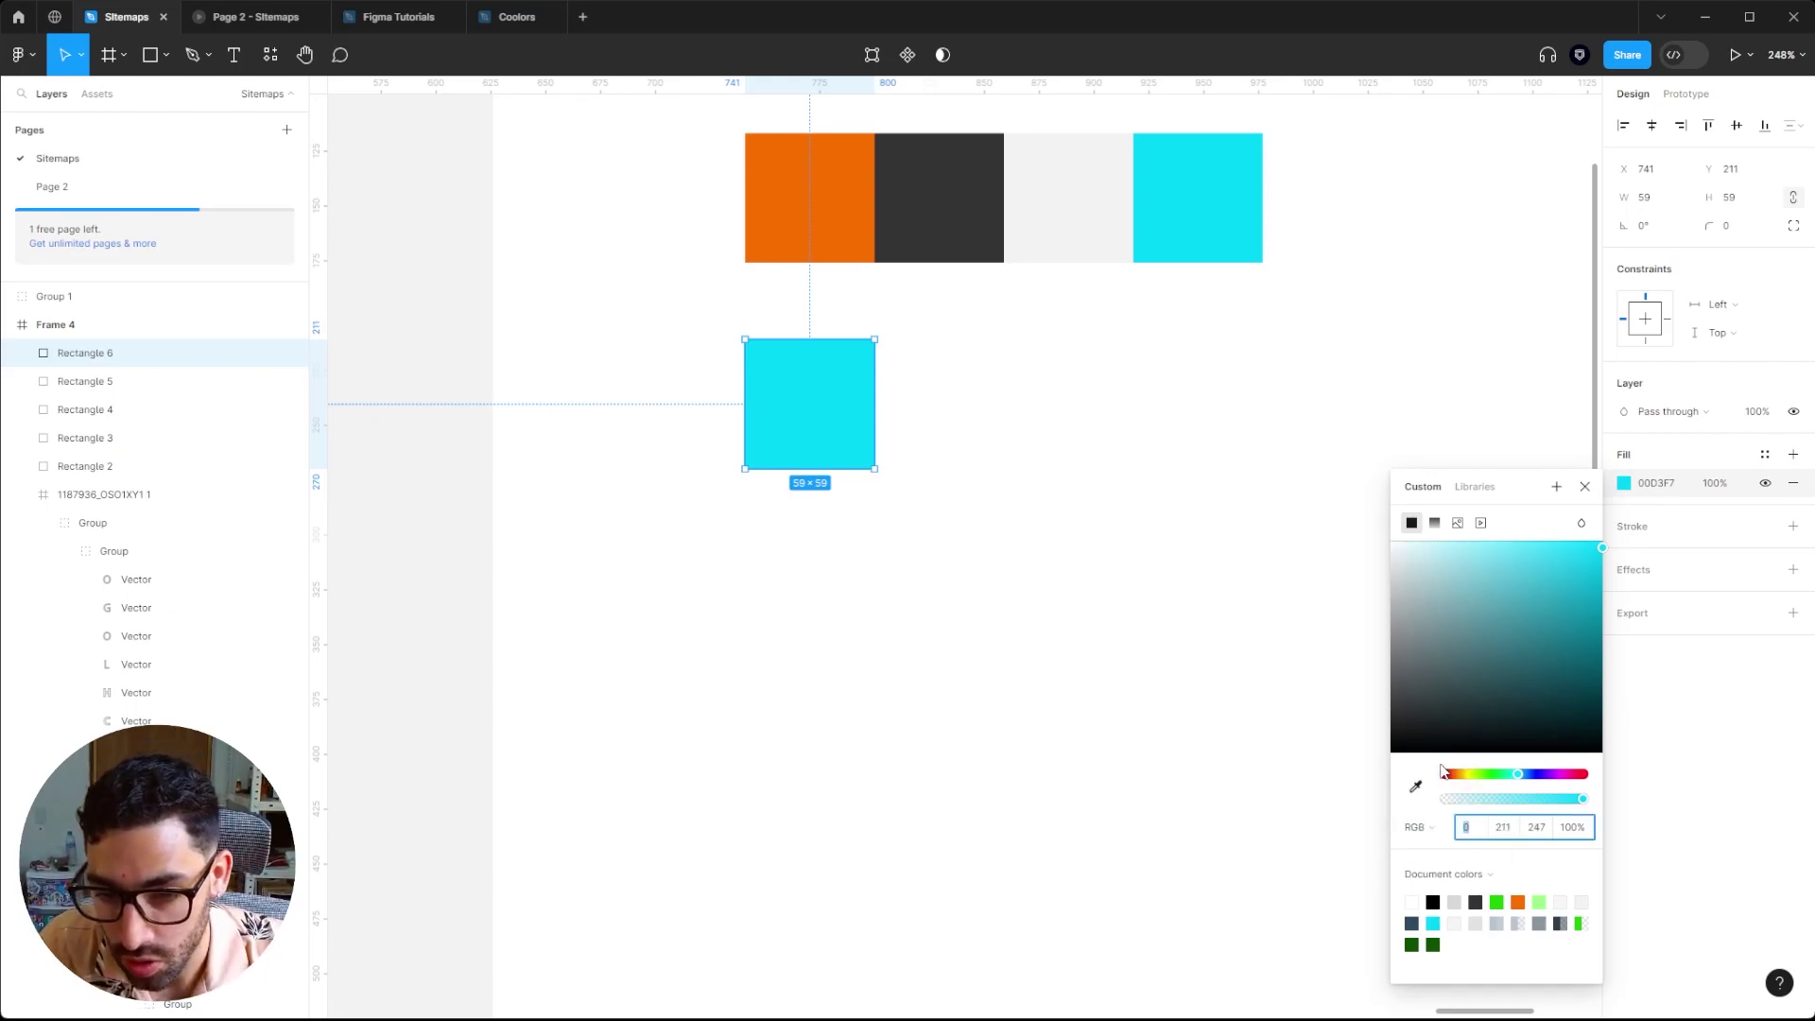
left_click(1417, 827)
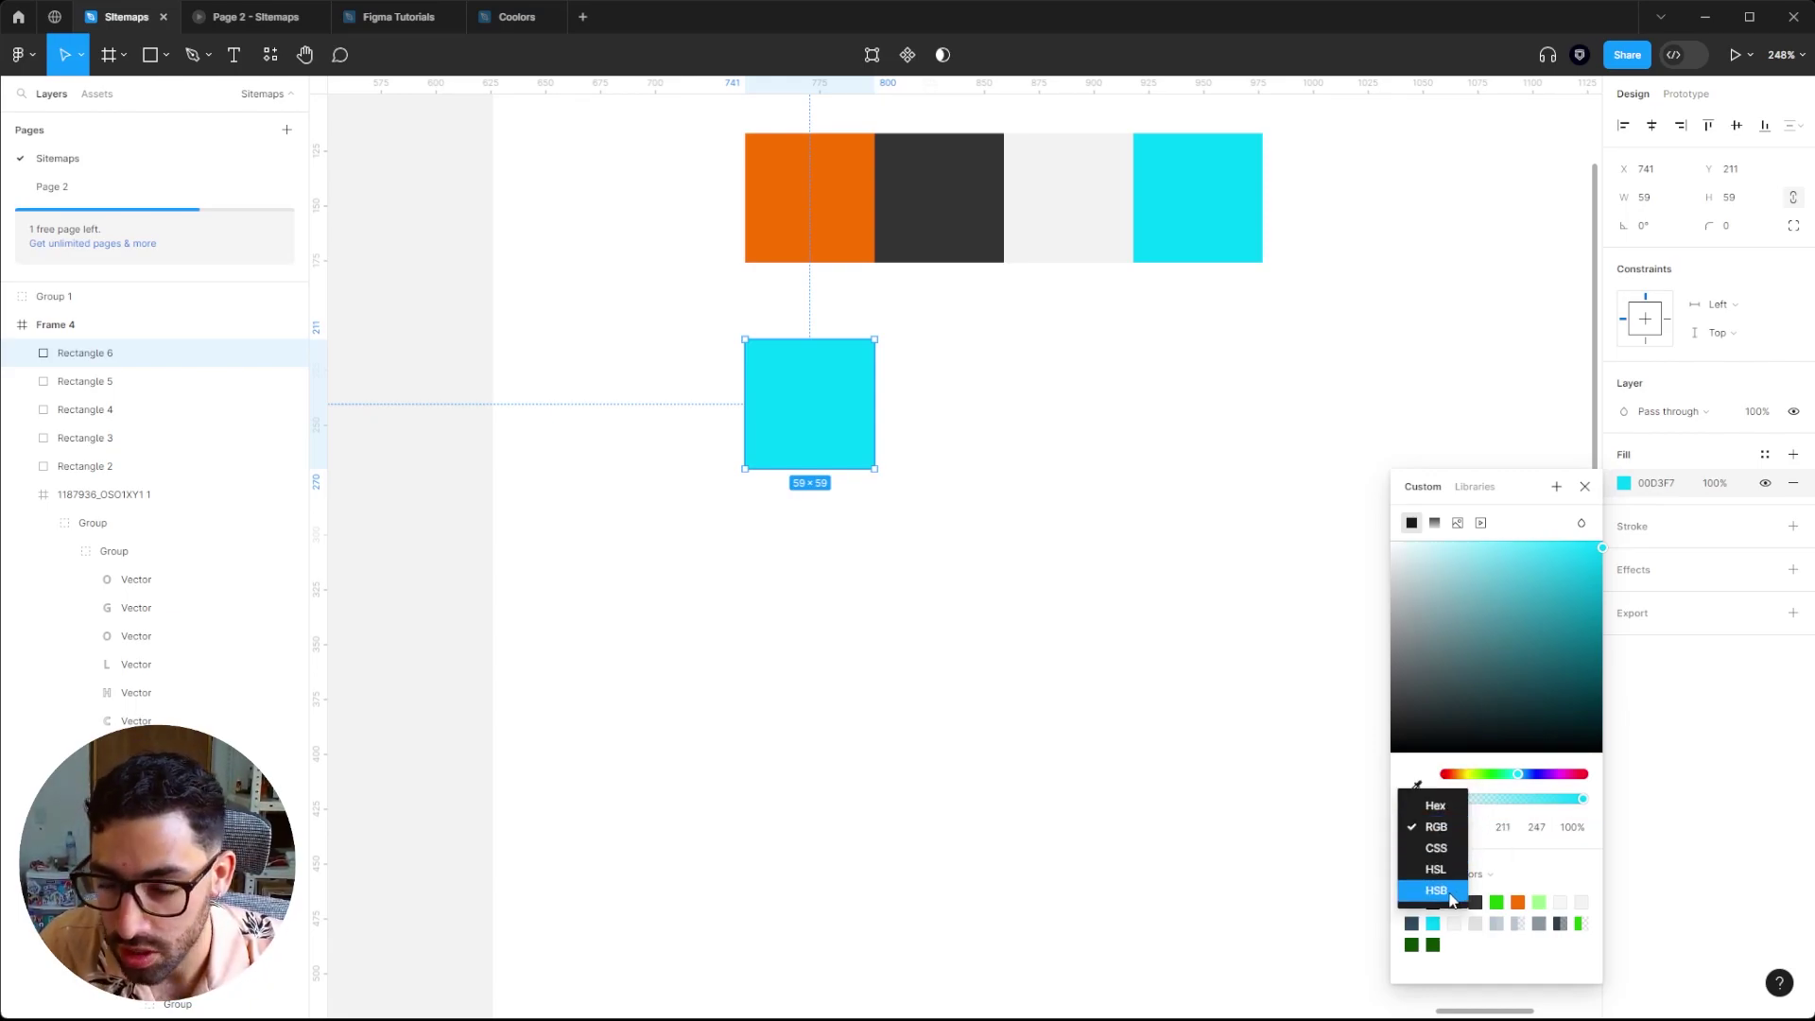
left_click(1436, 890)
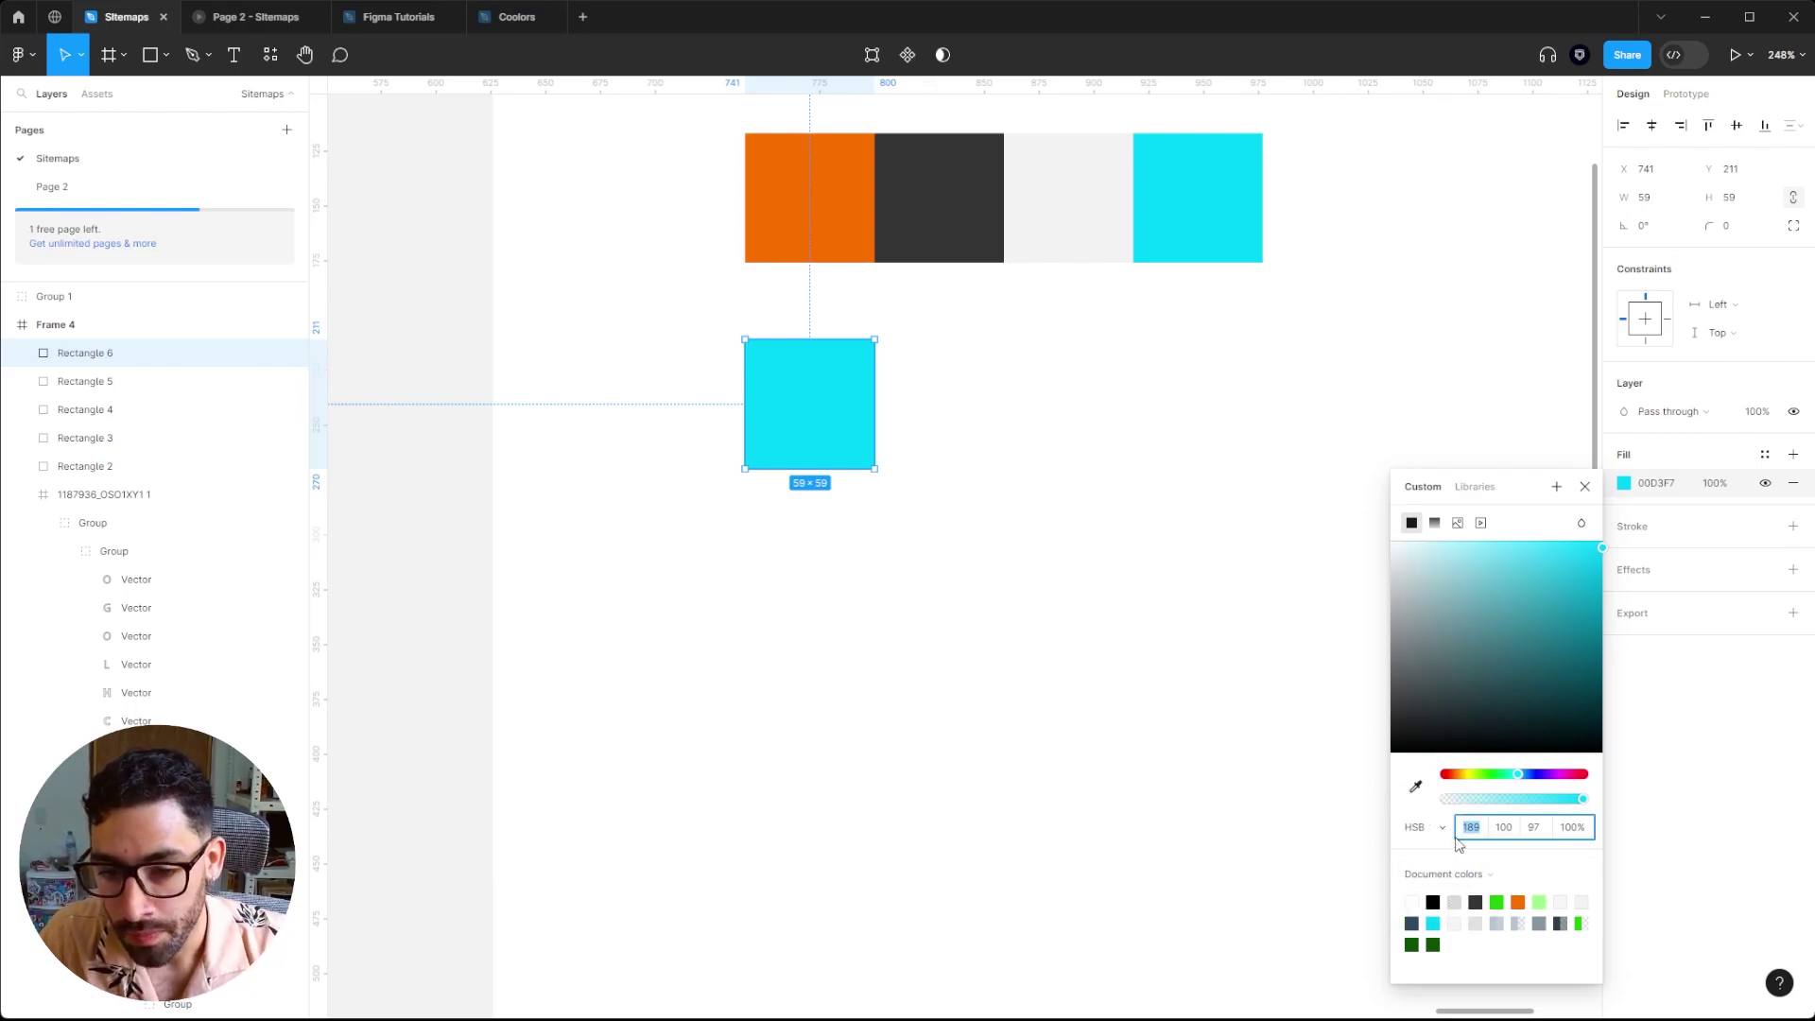
- Set the copy's saturation to 10 and brightness to 10, making a near-black 17191A
left_click(1471, 828)
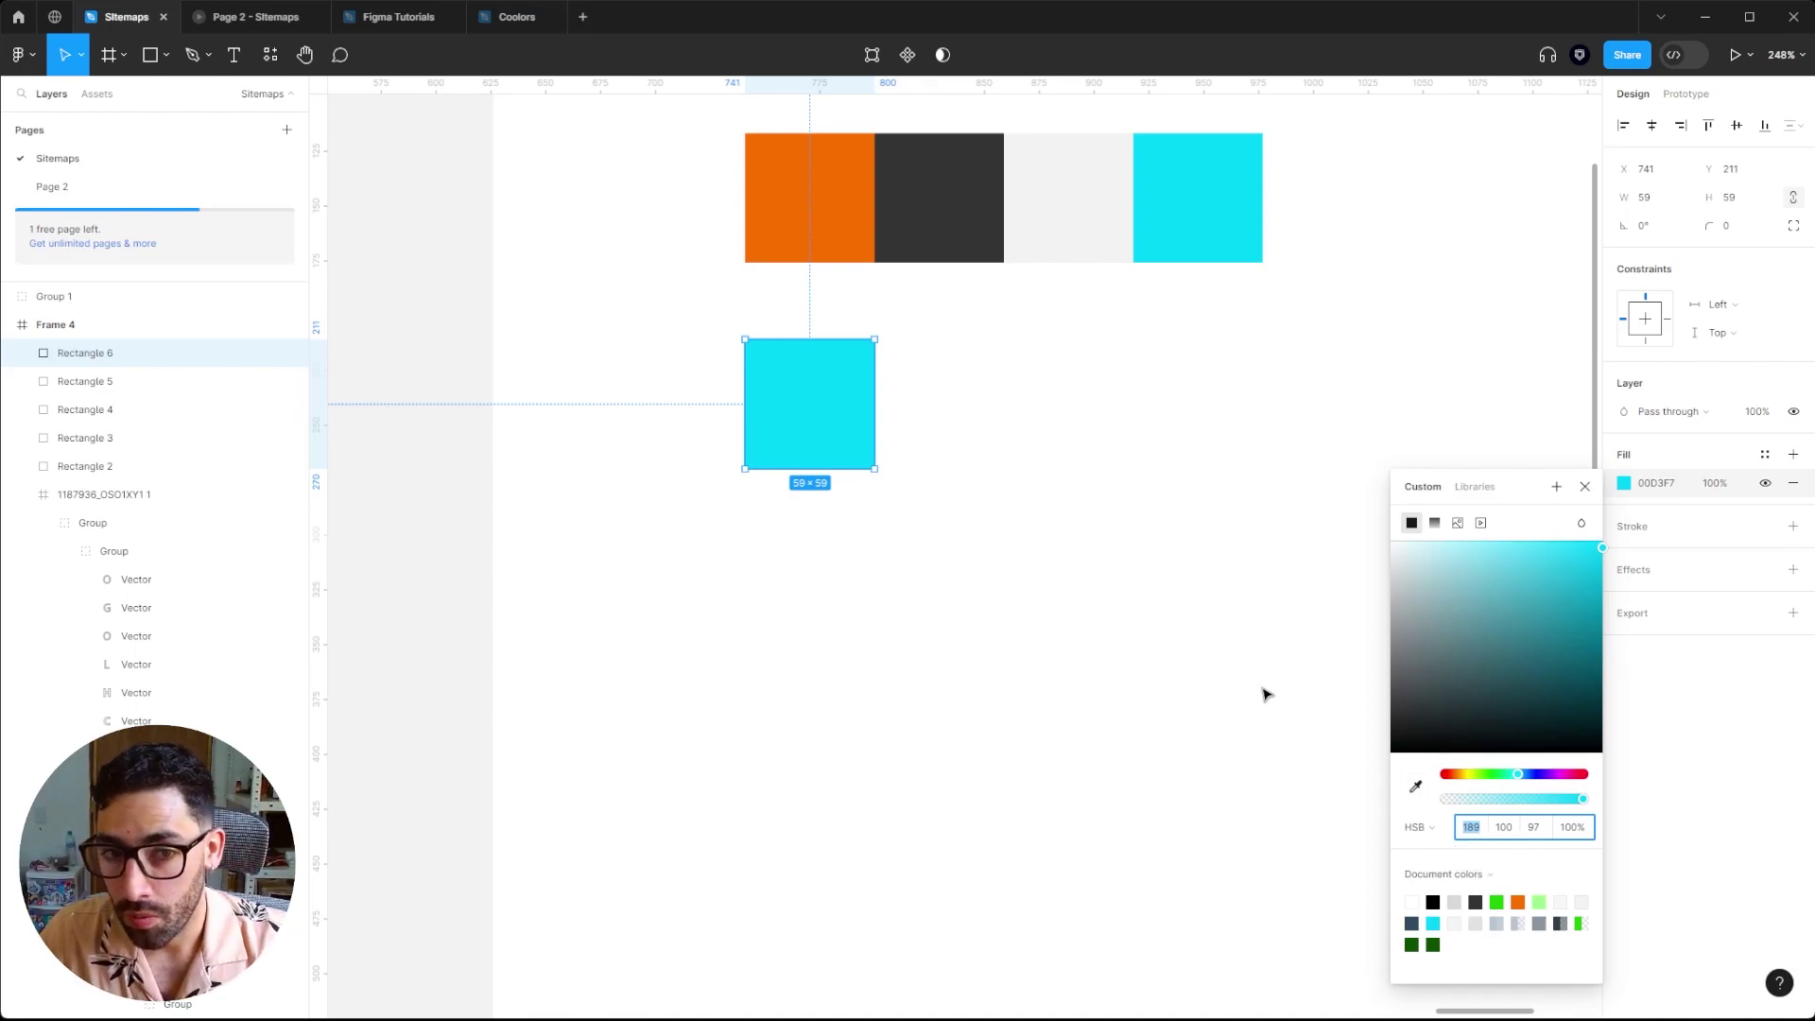
left_click(1510, 832)
type("10")
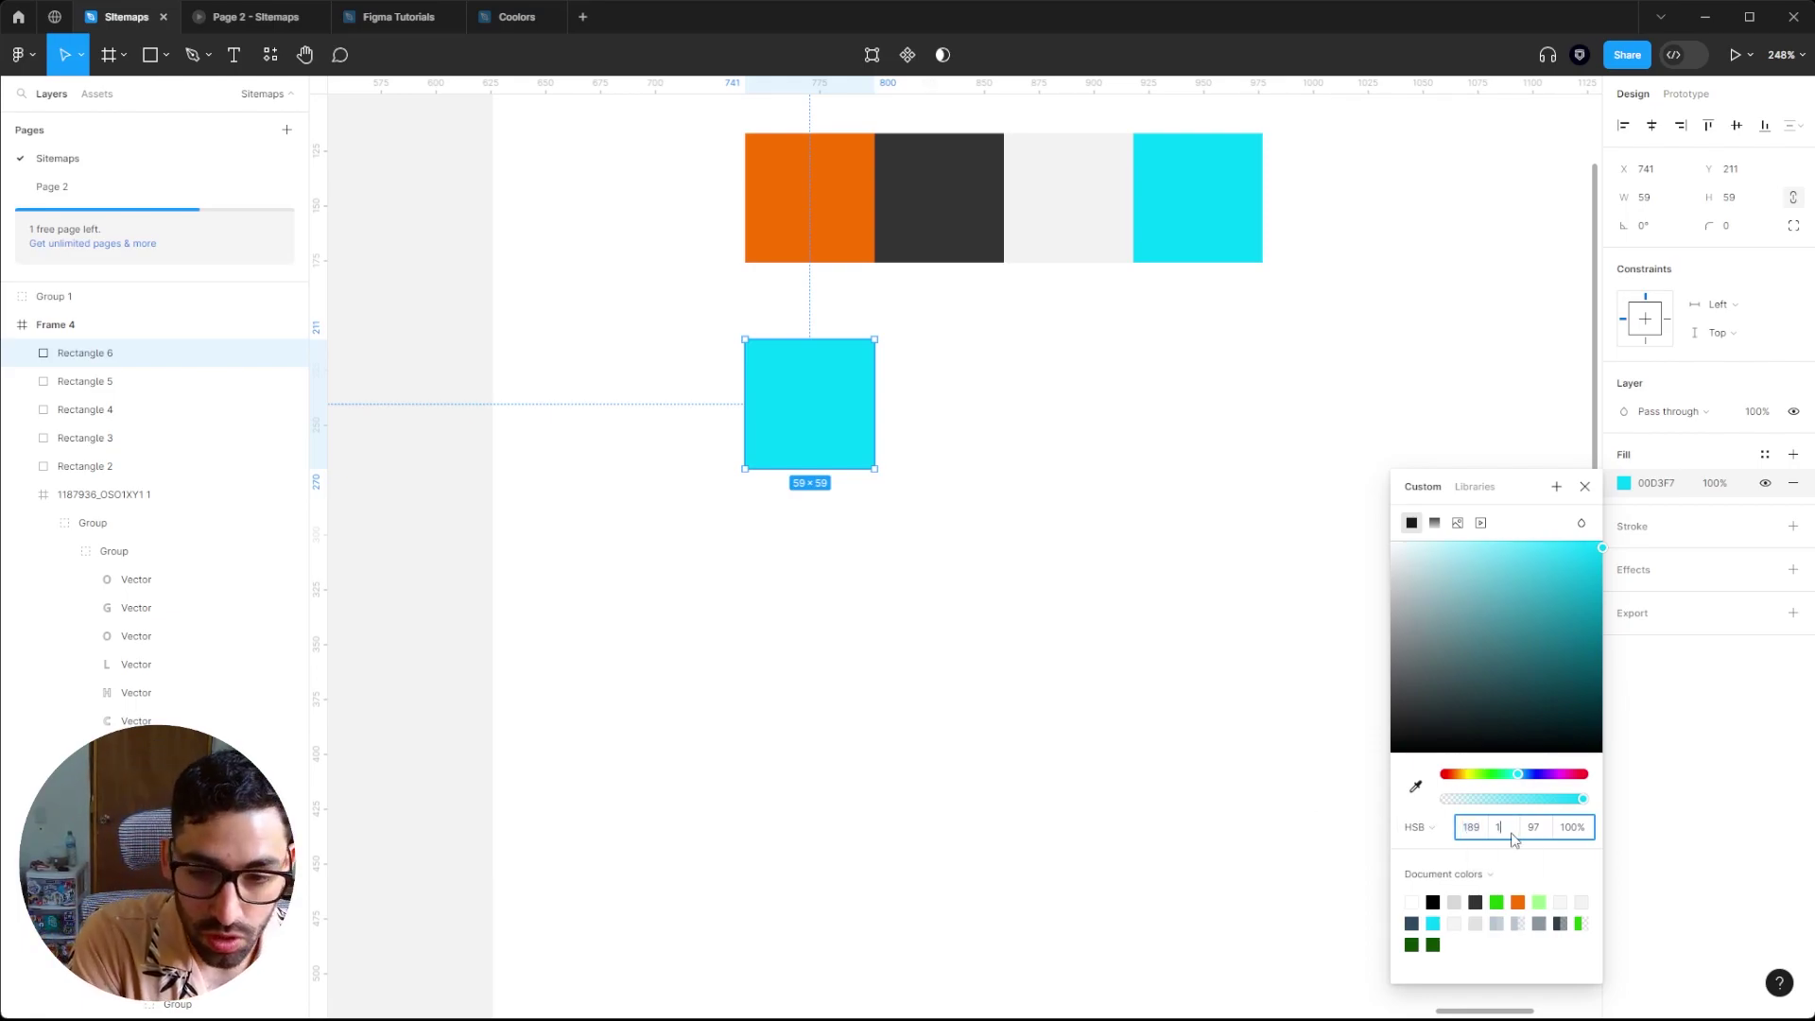
key("Return")
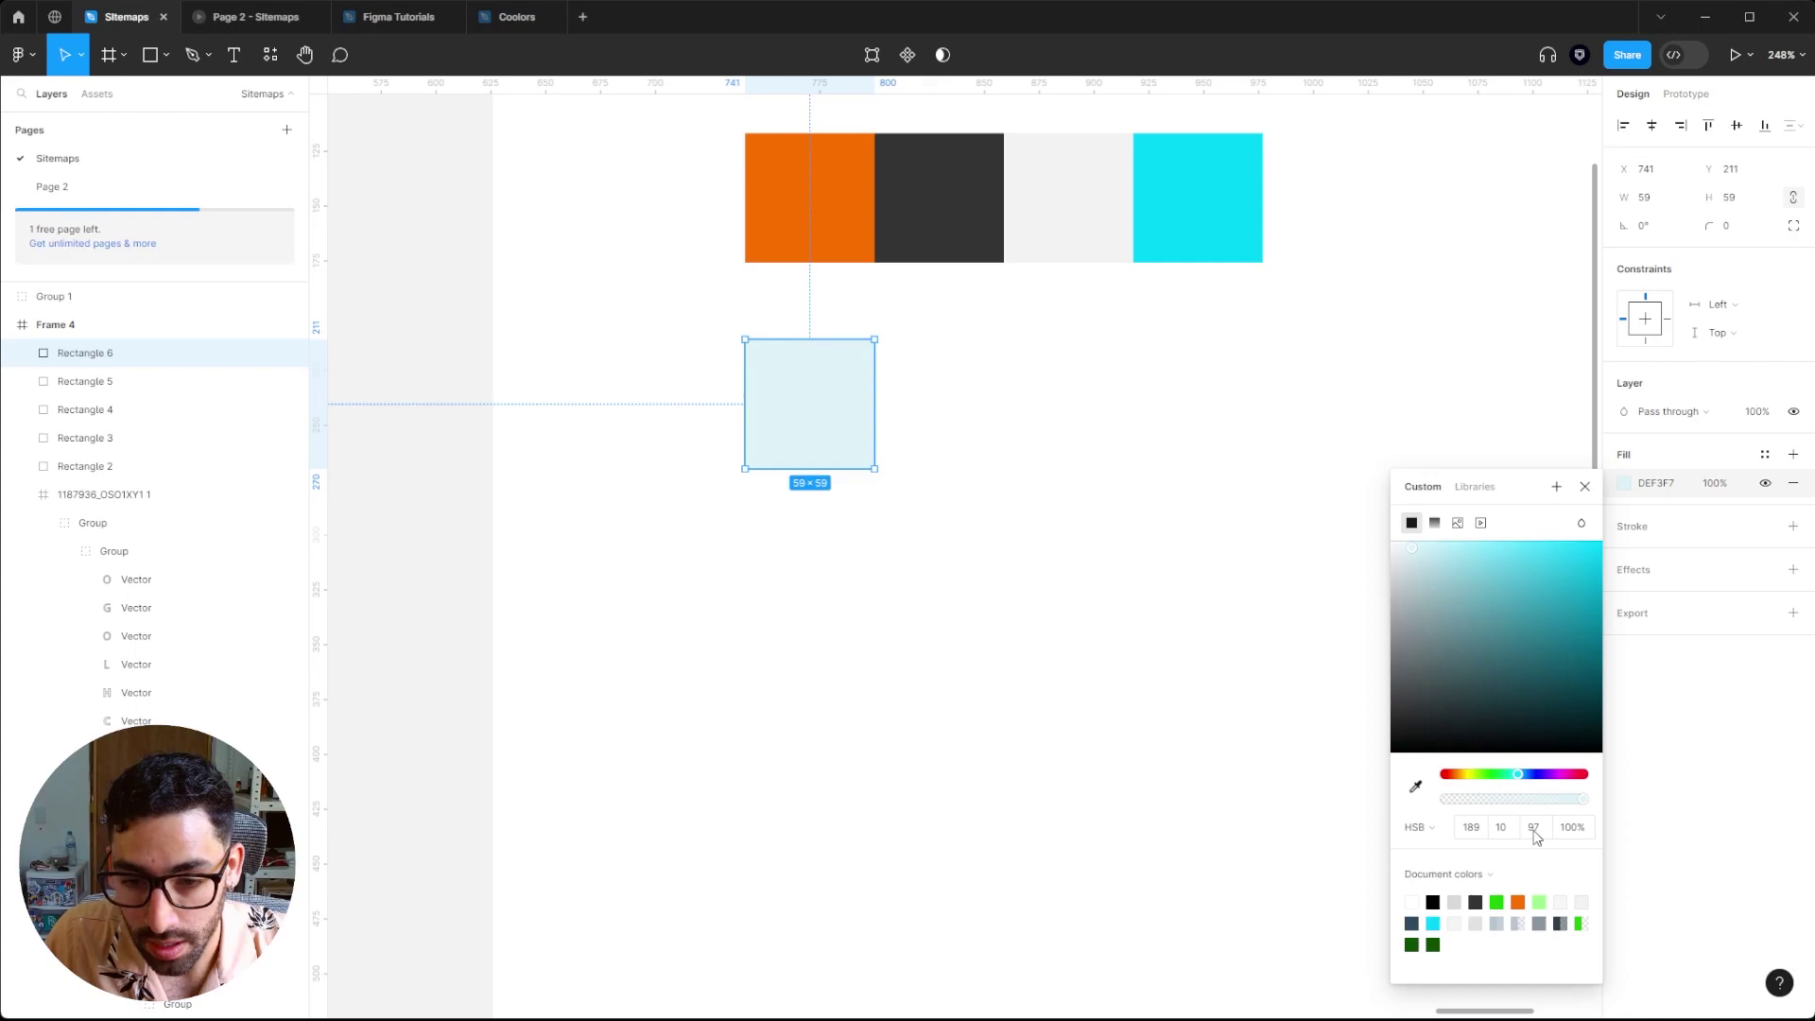
left_click(1533, 827)
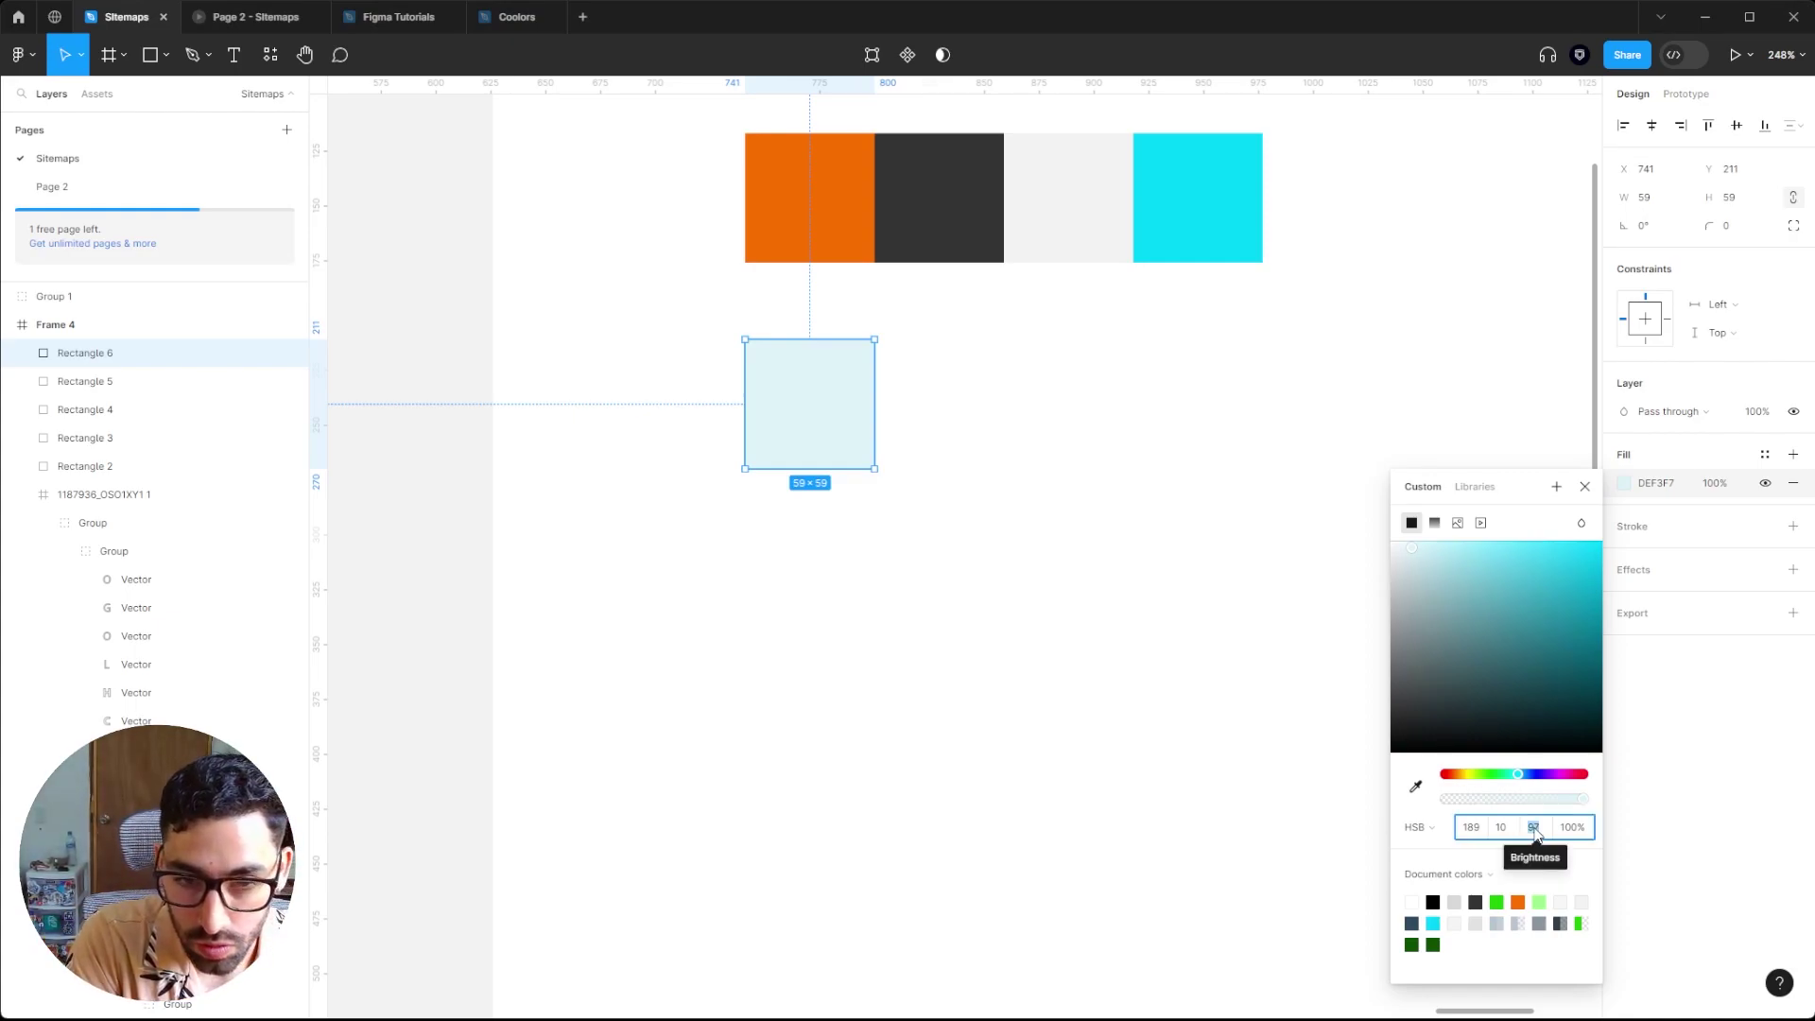
type("10")
key("Return")
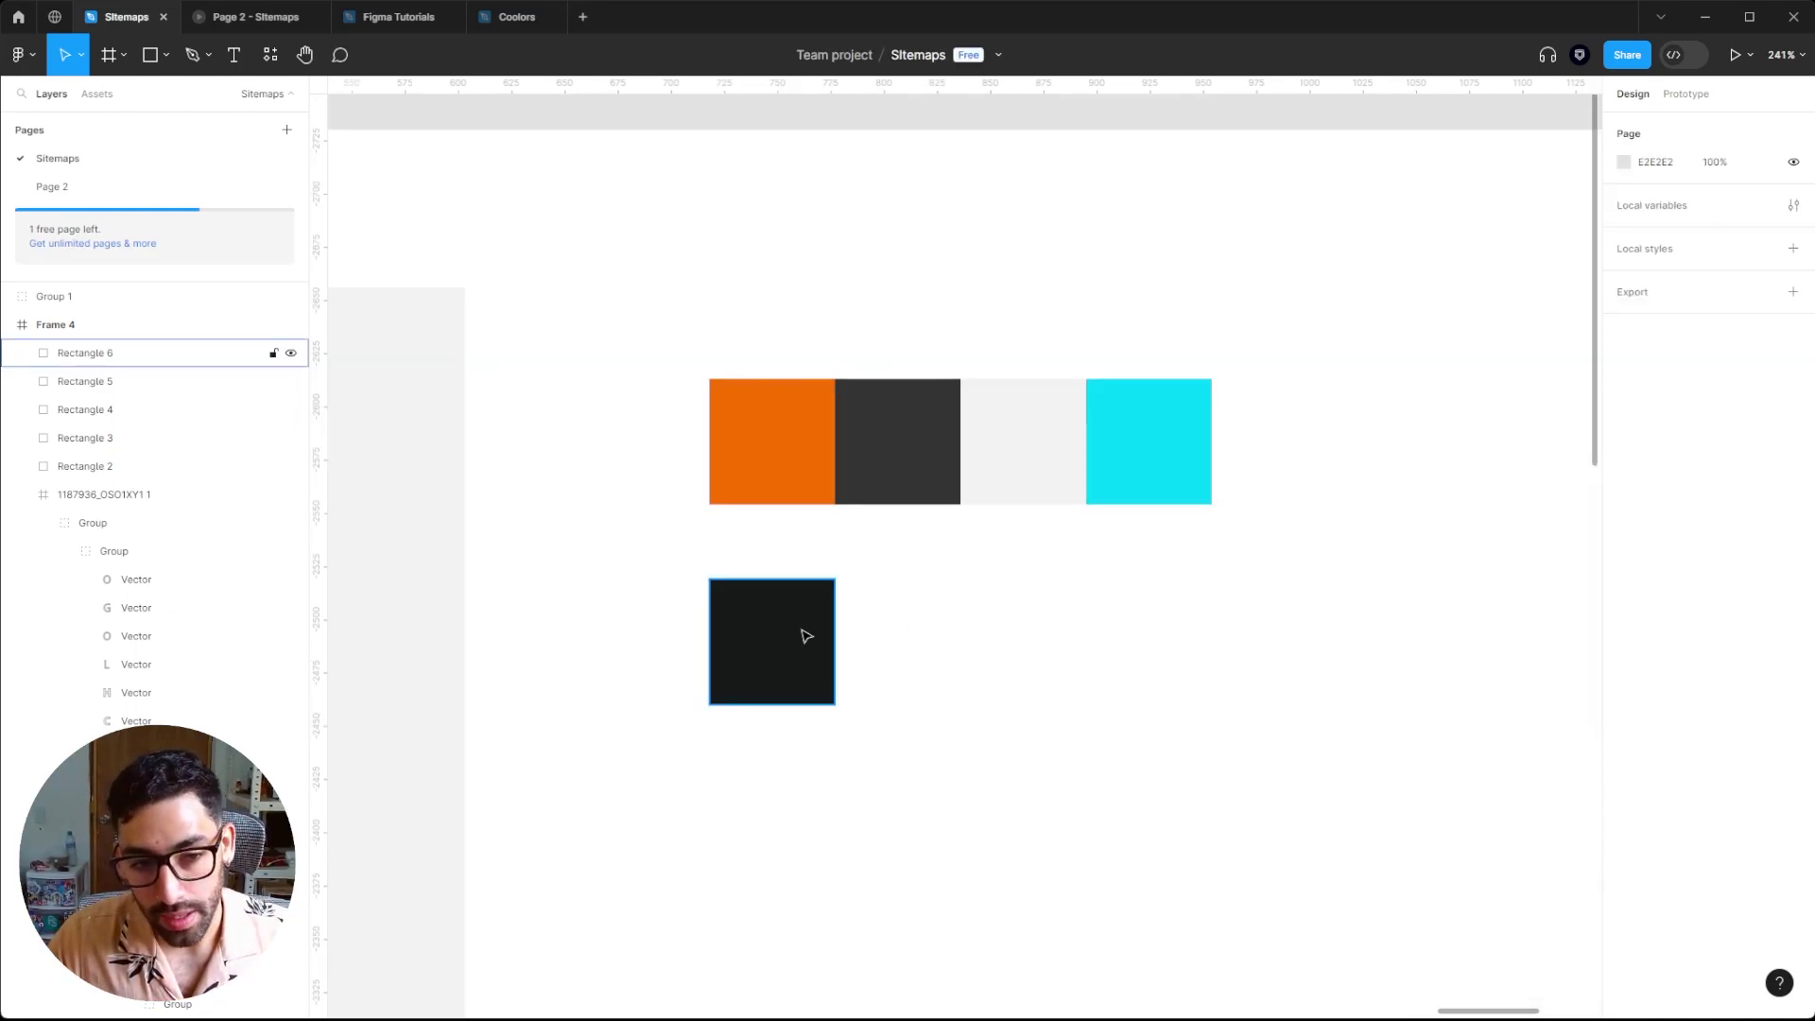
- Duplicate the dark square along a row until there are ten evenly spaced squares
left_click_drag(806, 636, 883, 635)
key("ctrl+z")
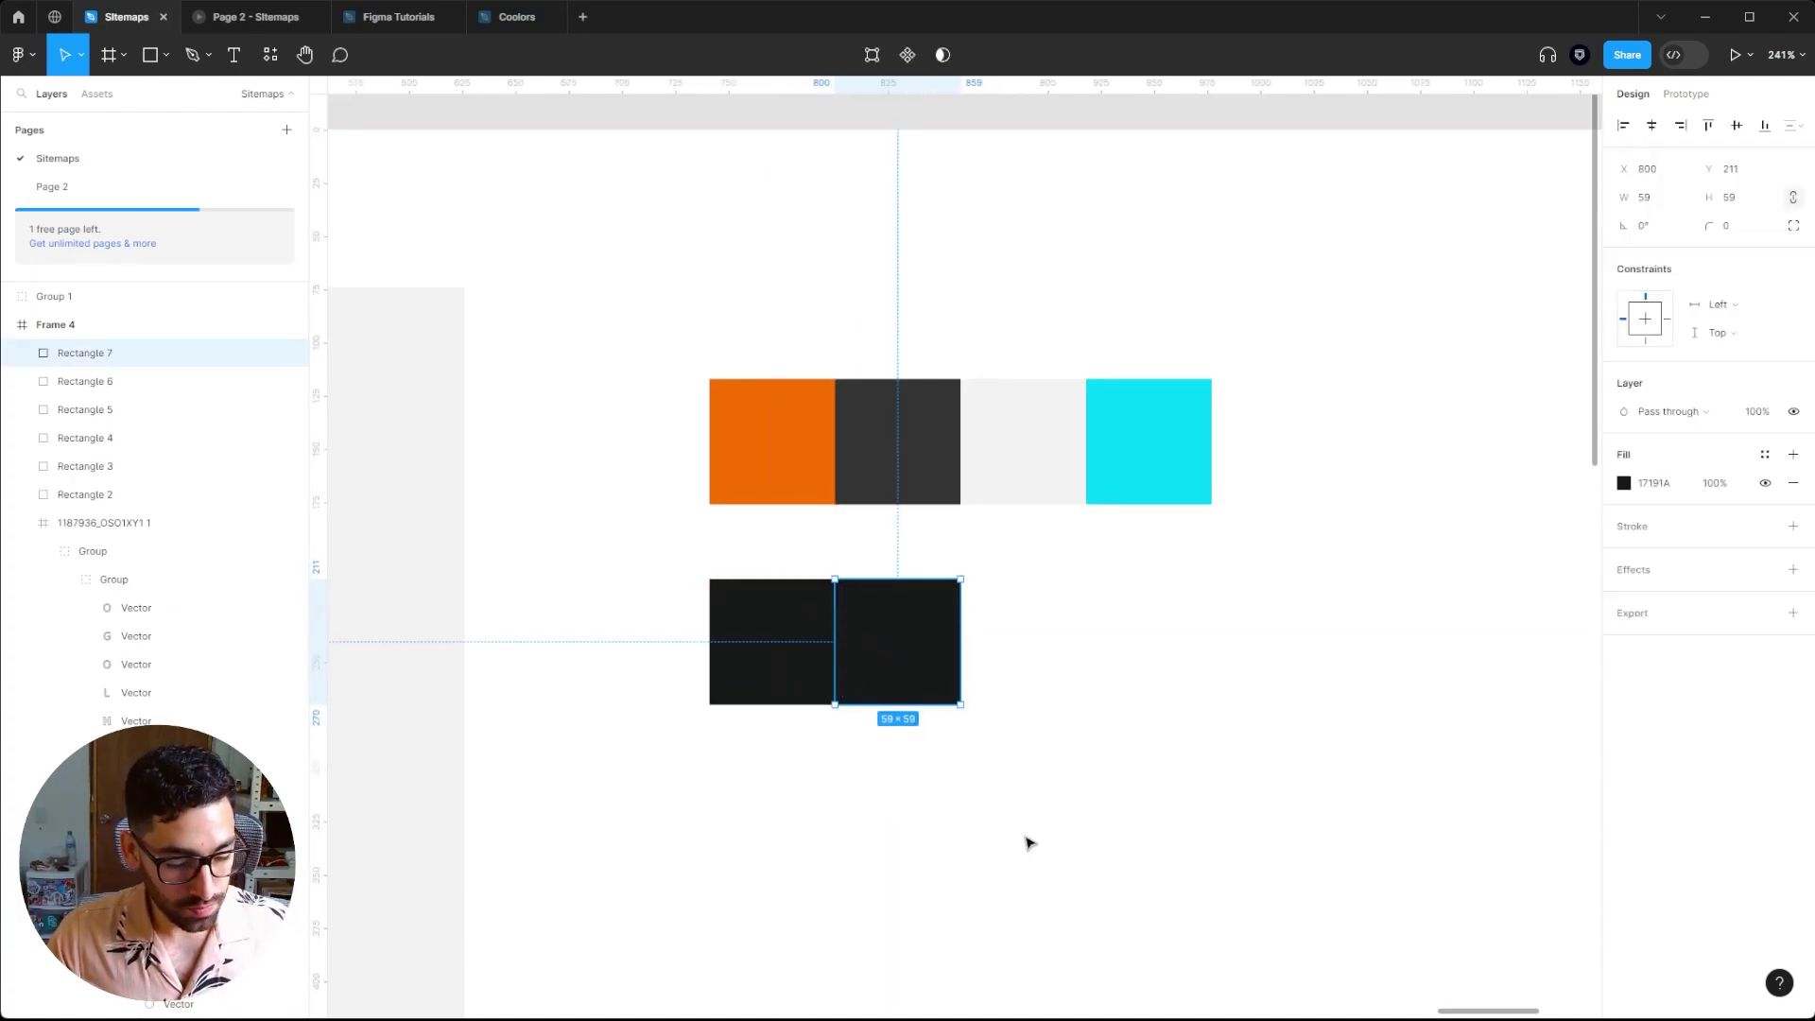
key("ctrl+d")
key("ctrl+d")
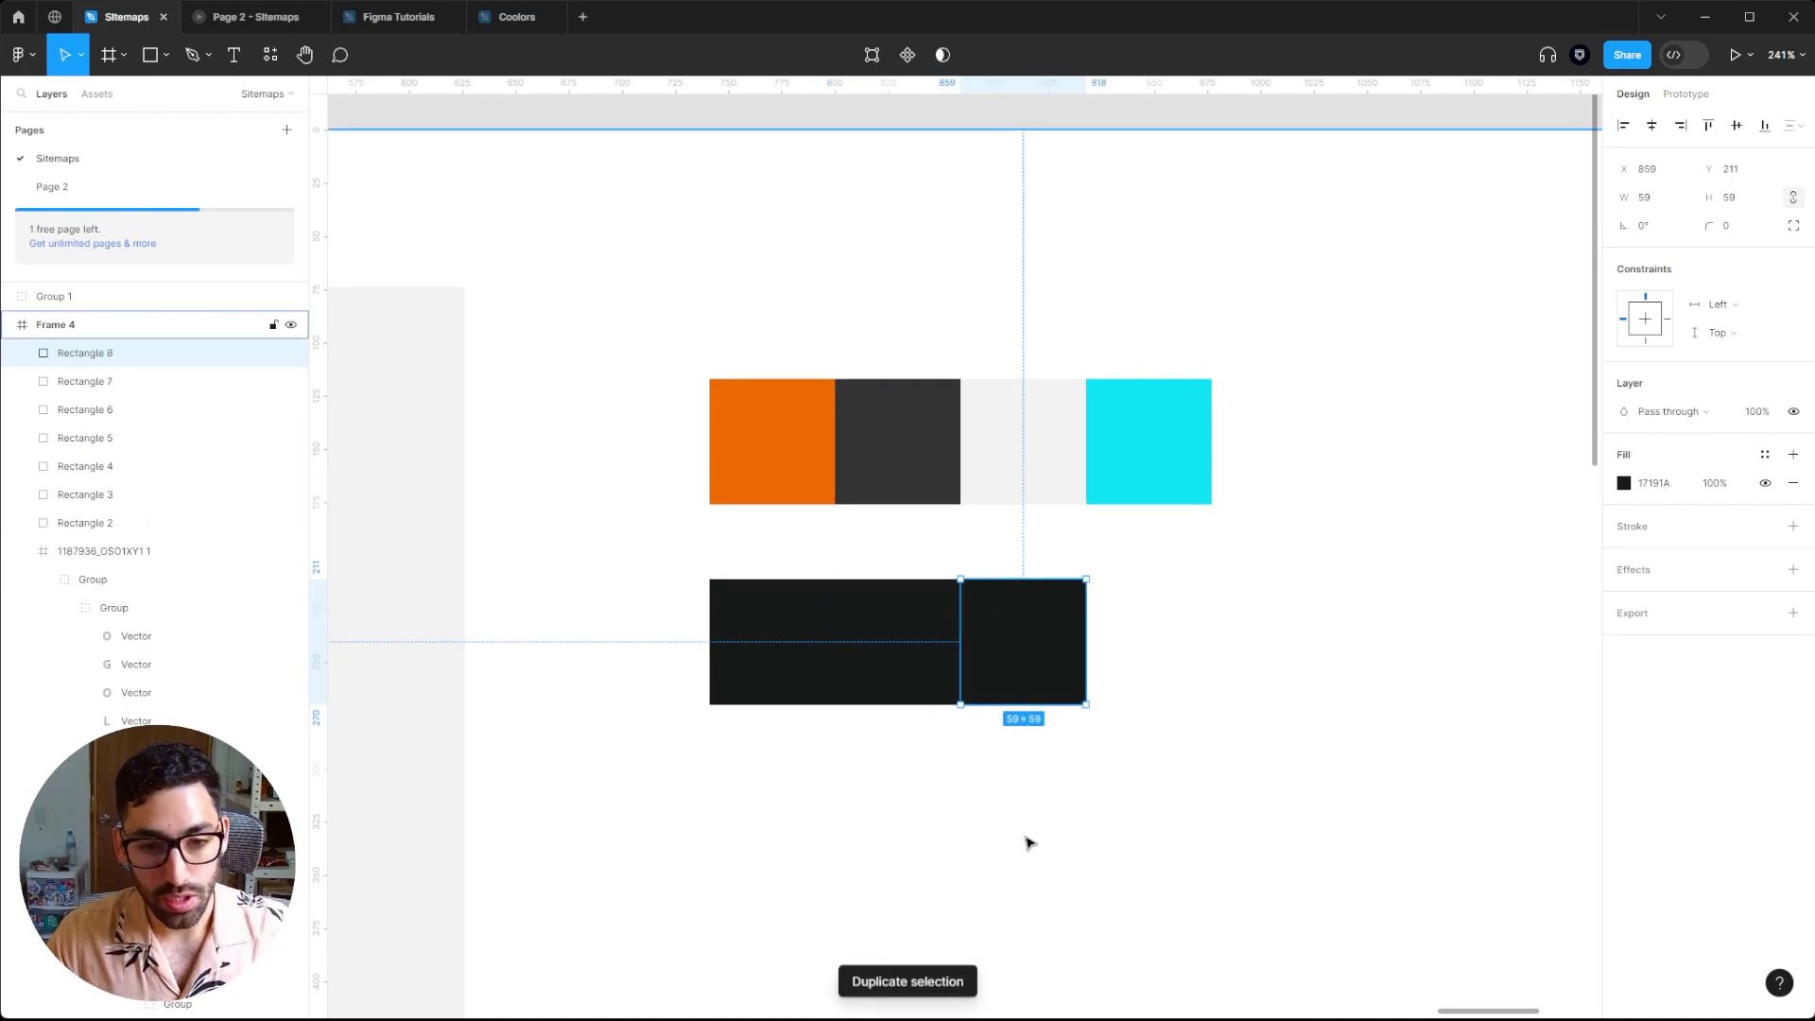
key("ctrl+d")
key("ctrl+d")
key("ctrl+d")
key("ctrl+d")
key("ctrl+d")
scroll(1028, 842, "right", 3)
scroll(1005, 835, "right", 2)
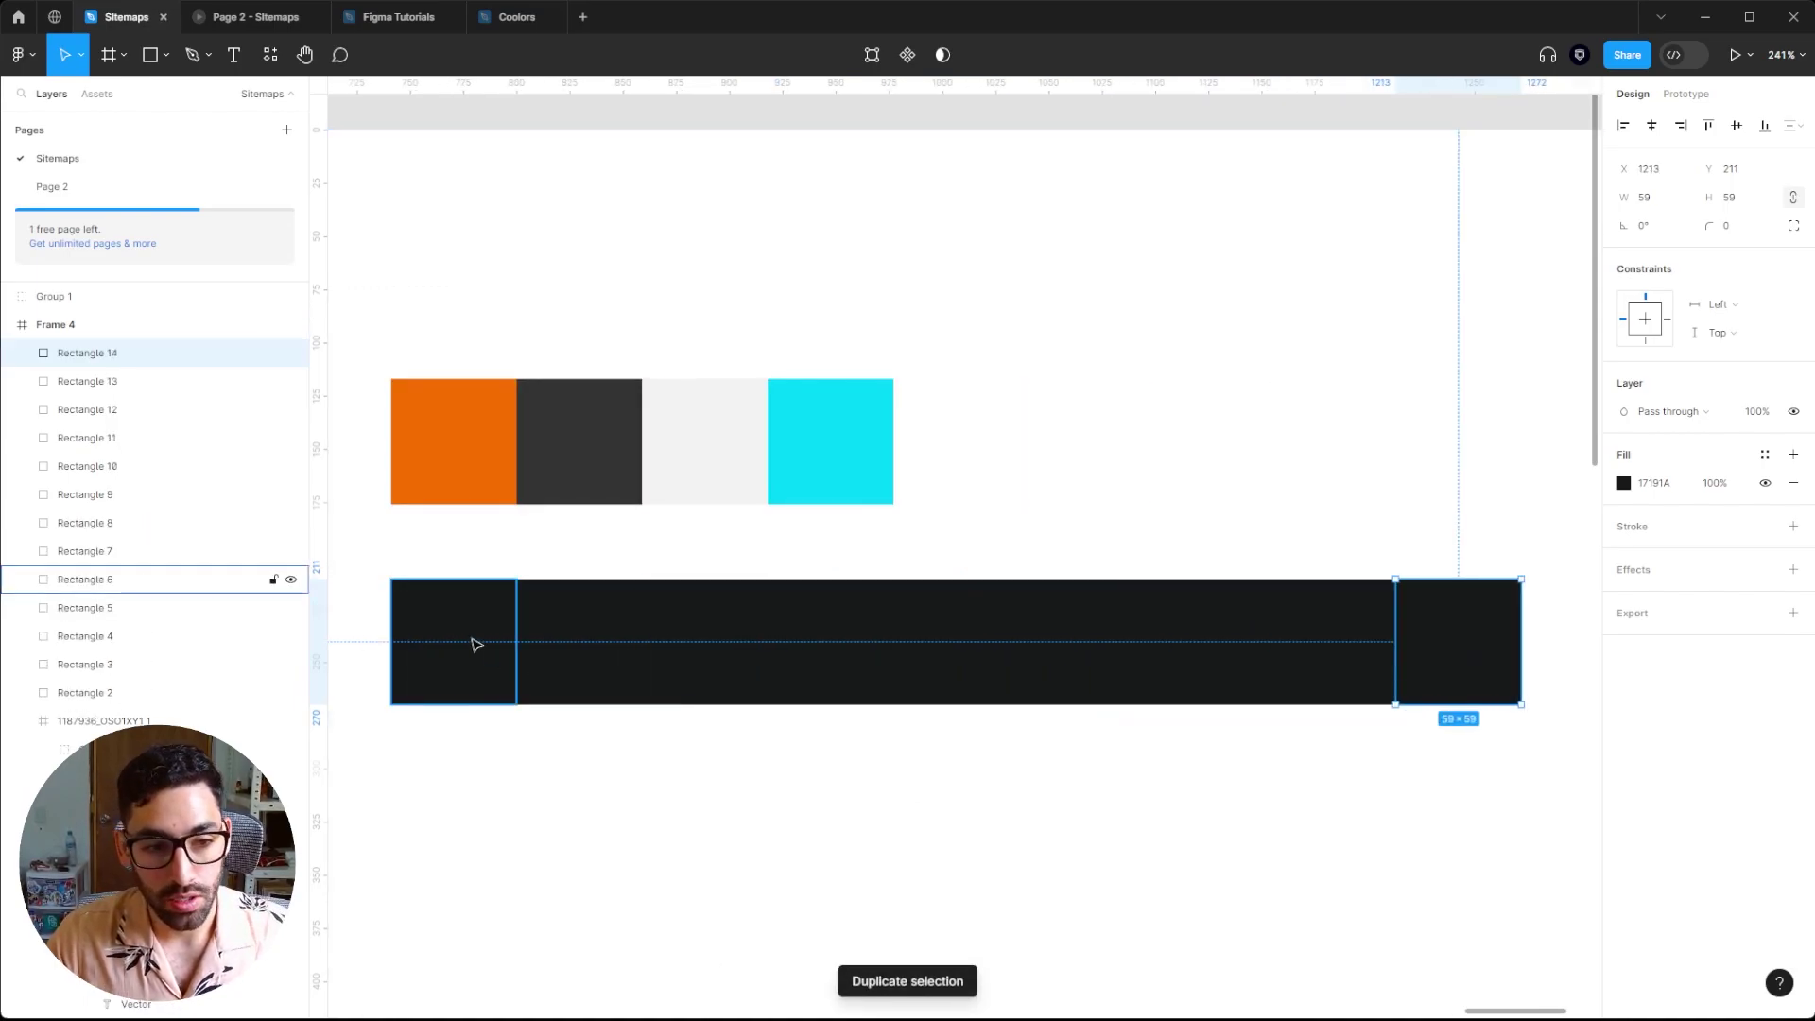
key("ctrl+d")
left_click(729, 792)
scroll(729, 792, "down", 2)
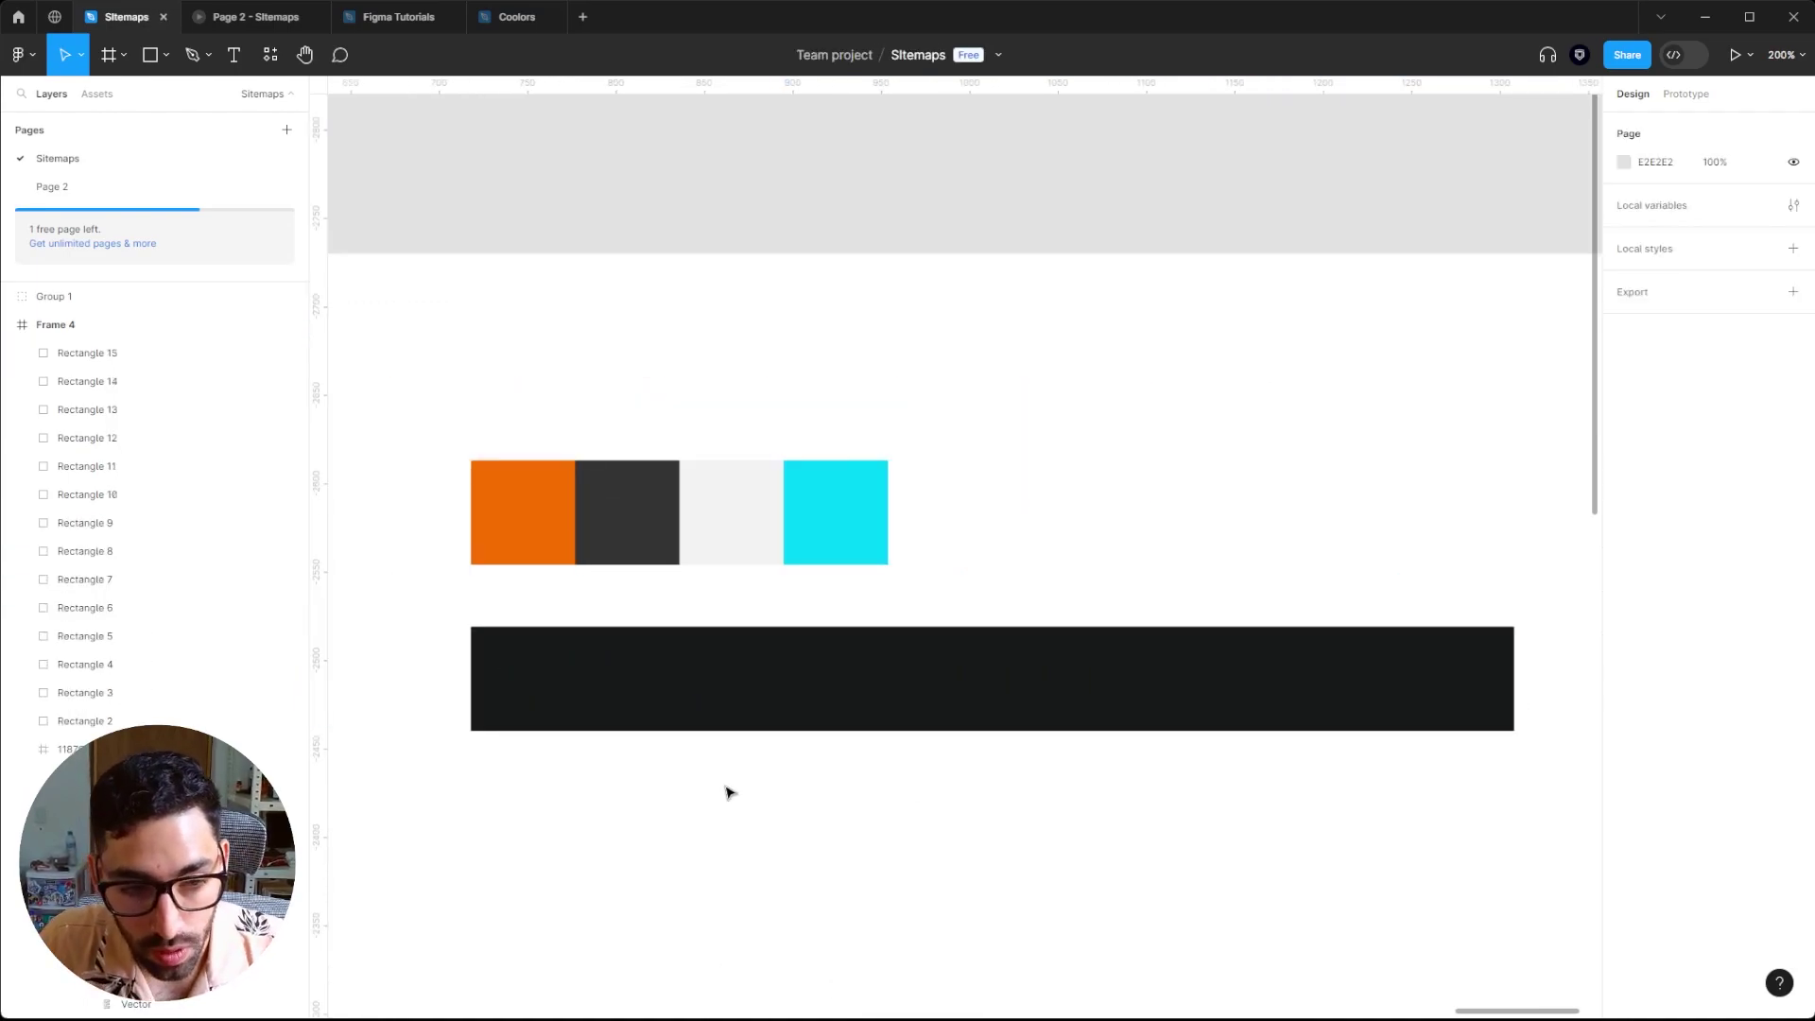
- Set the second and third squares' HSB brightness to 20 and 30
left_click(636, 721)
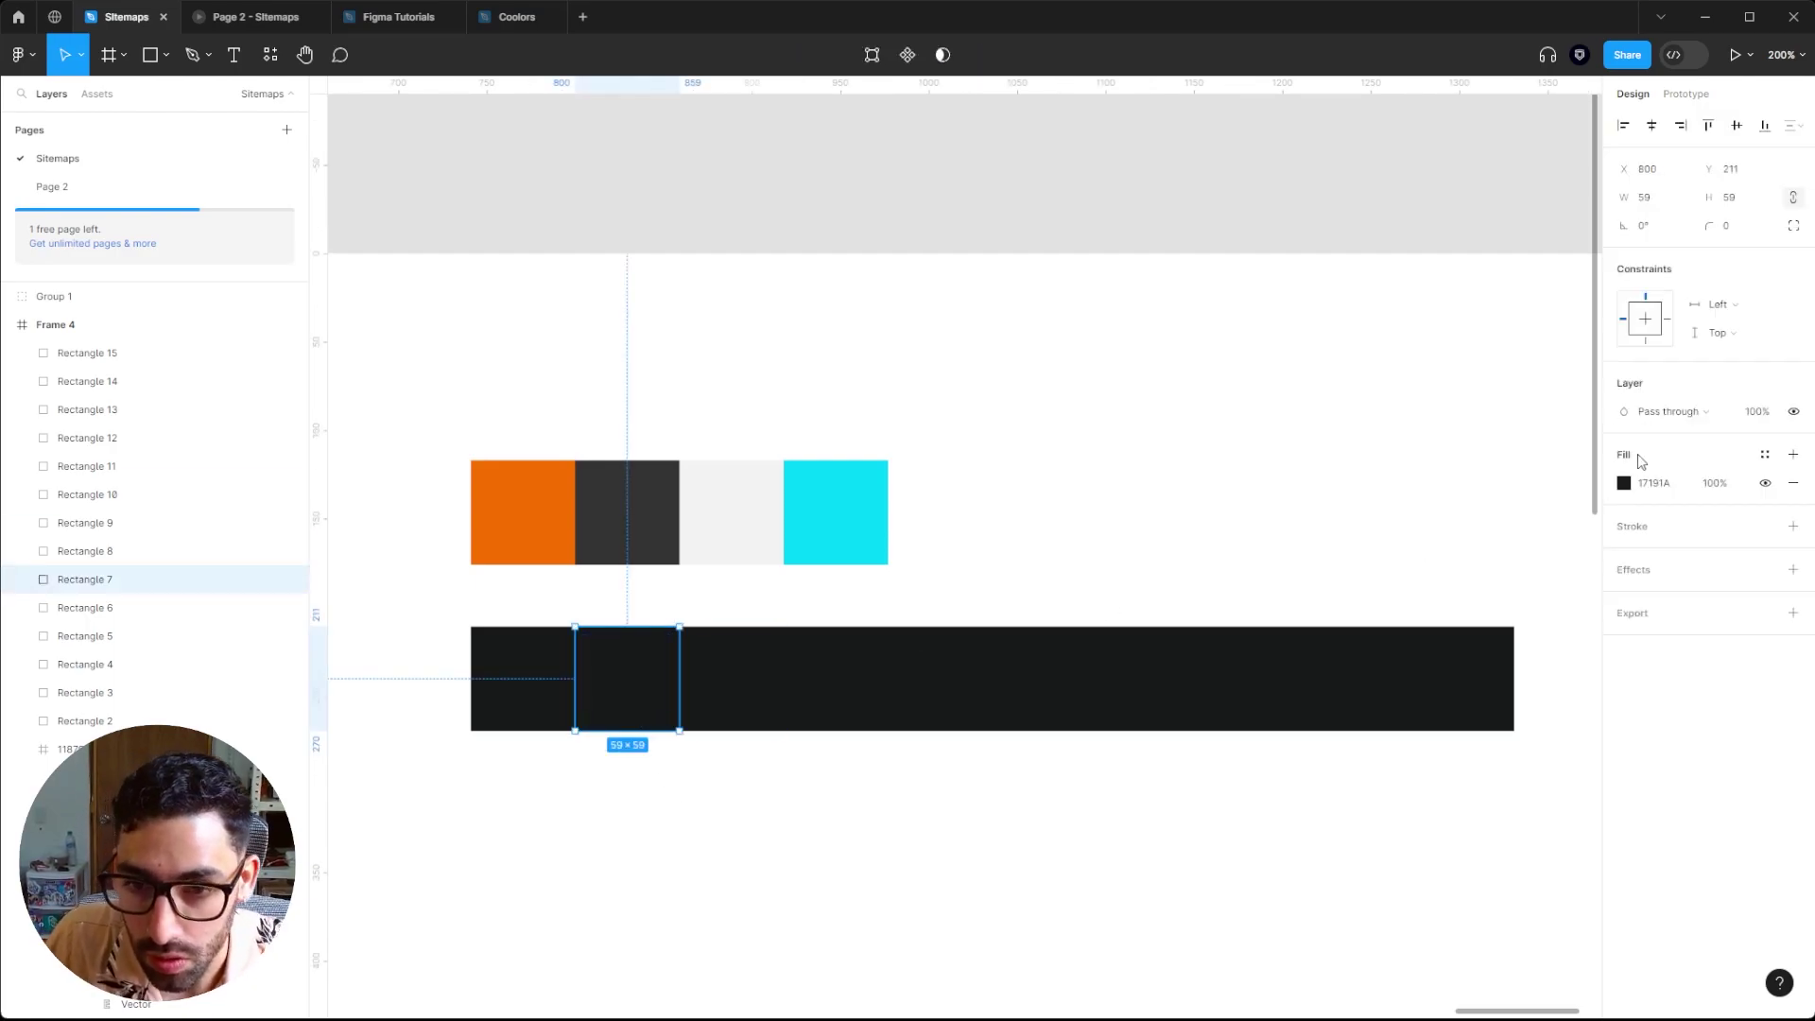
left_click(1624, 483)
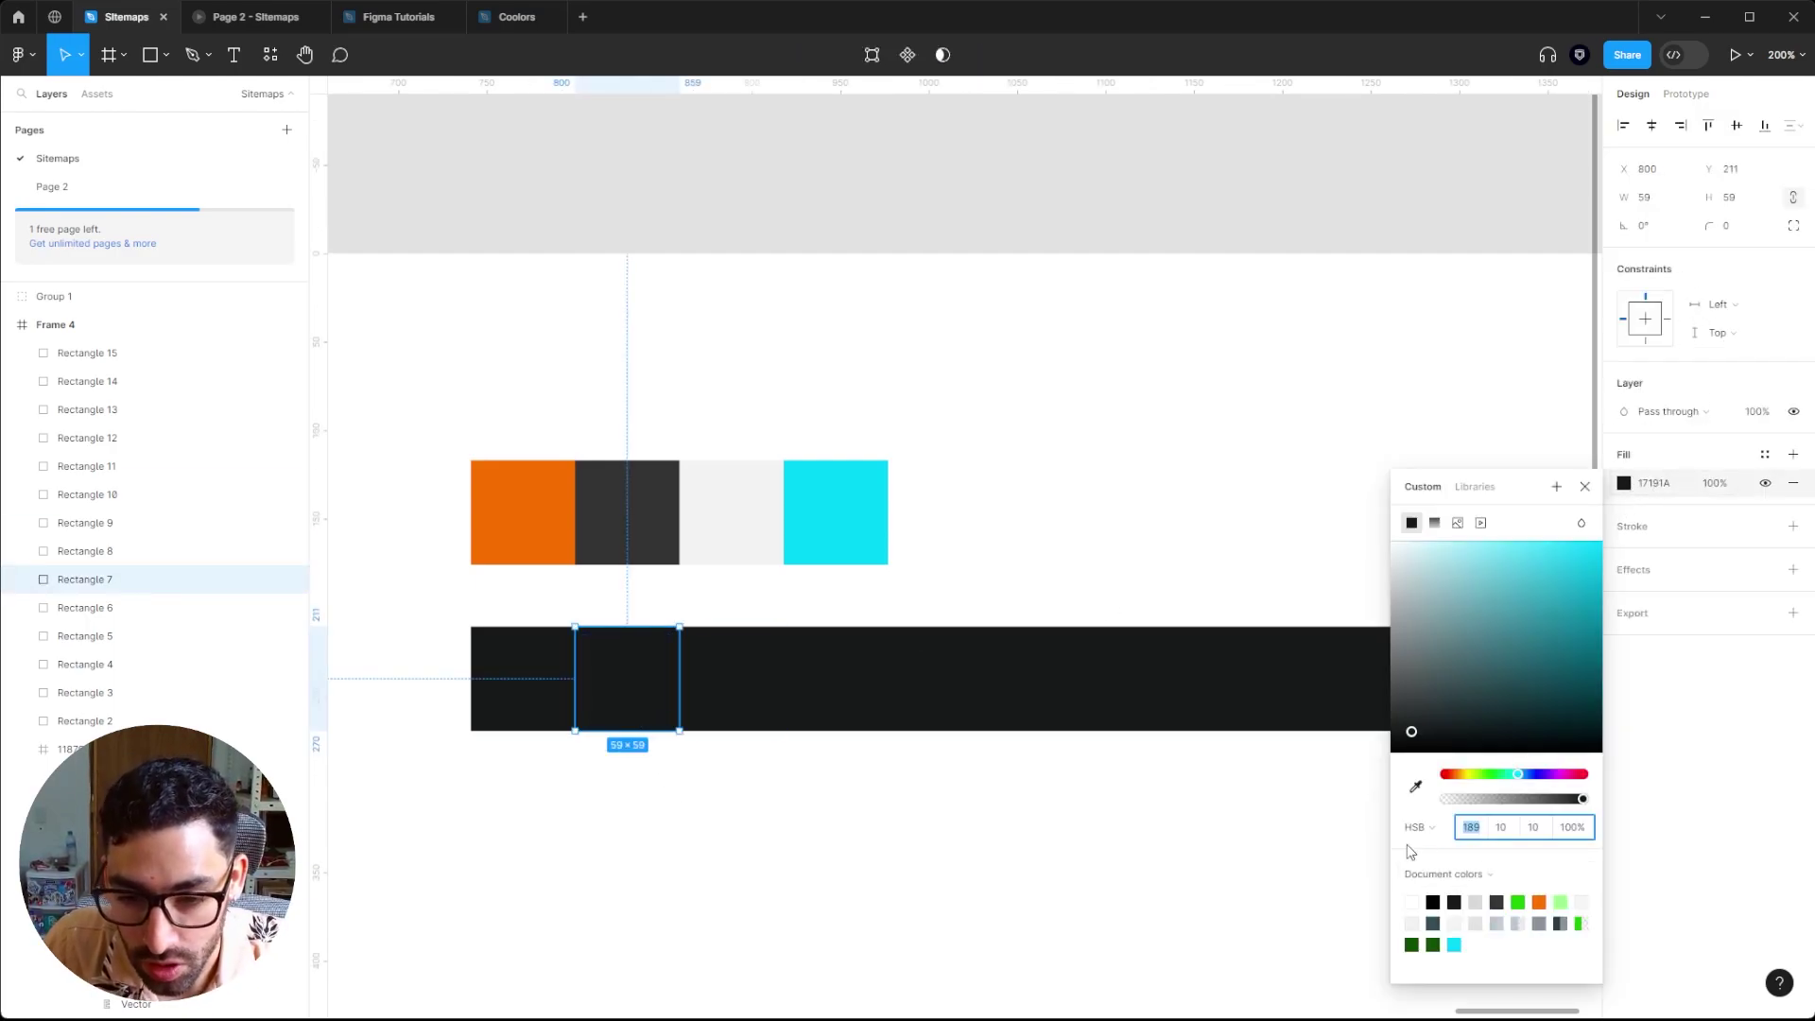
left_click(1541, 829)
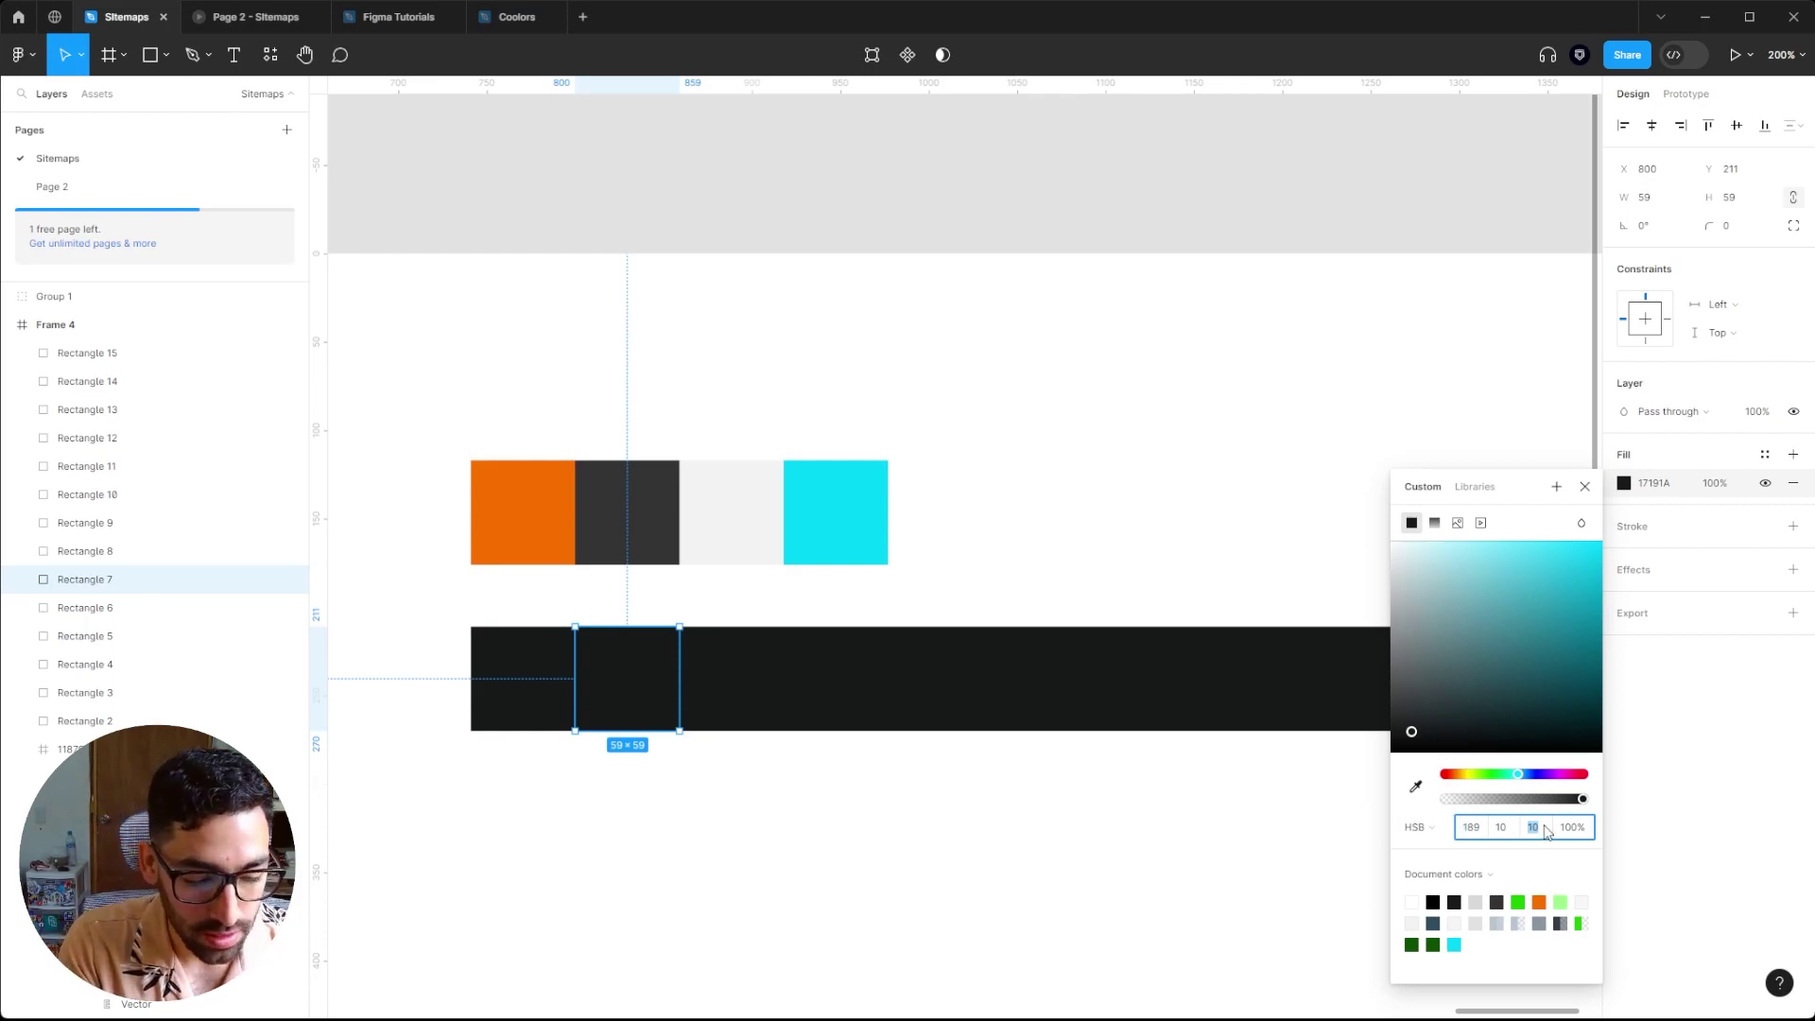
type("20")
key("Return")
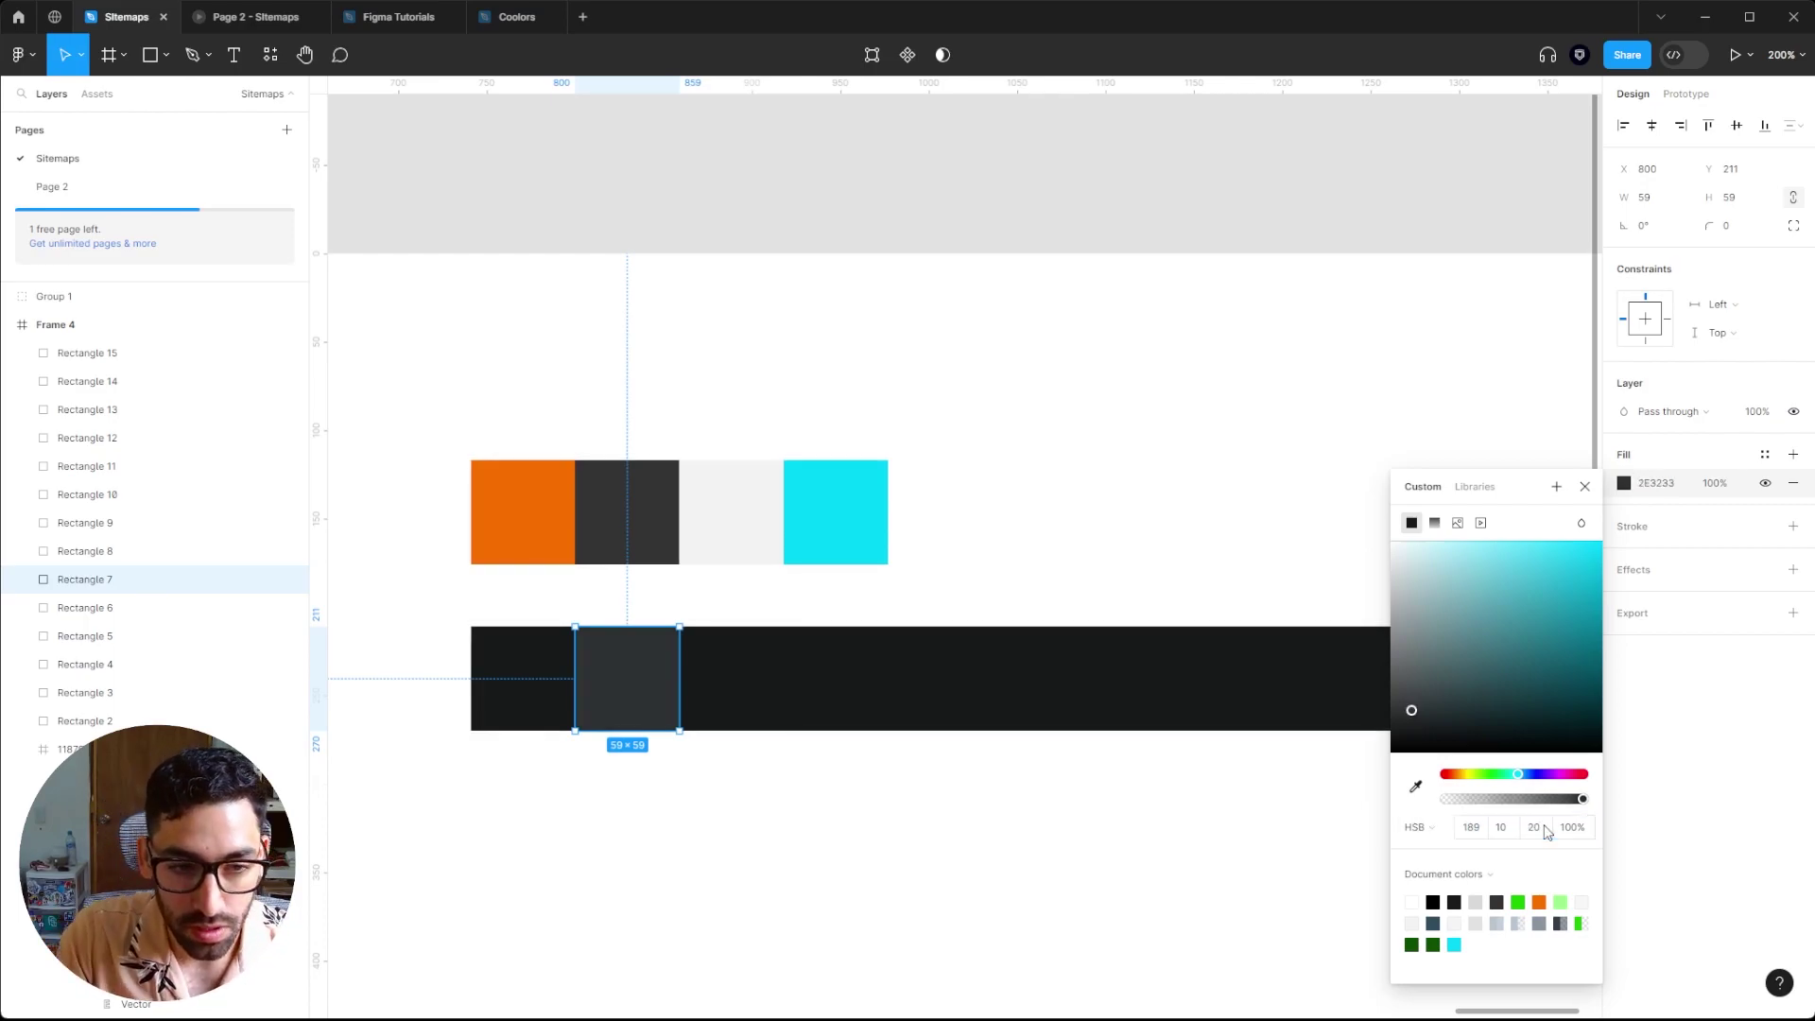
left_click(759, 670)
left_click(1624, 483)
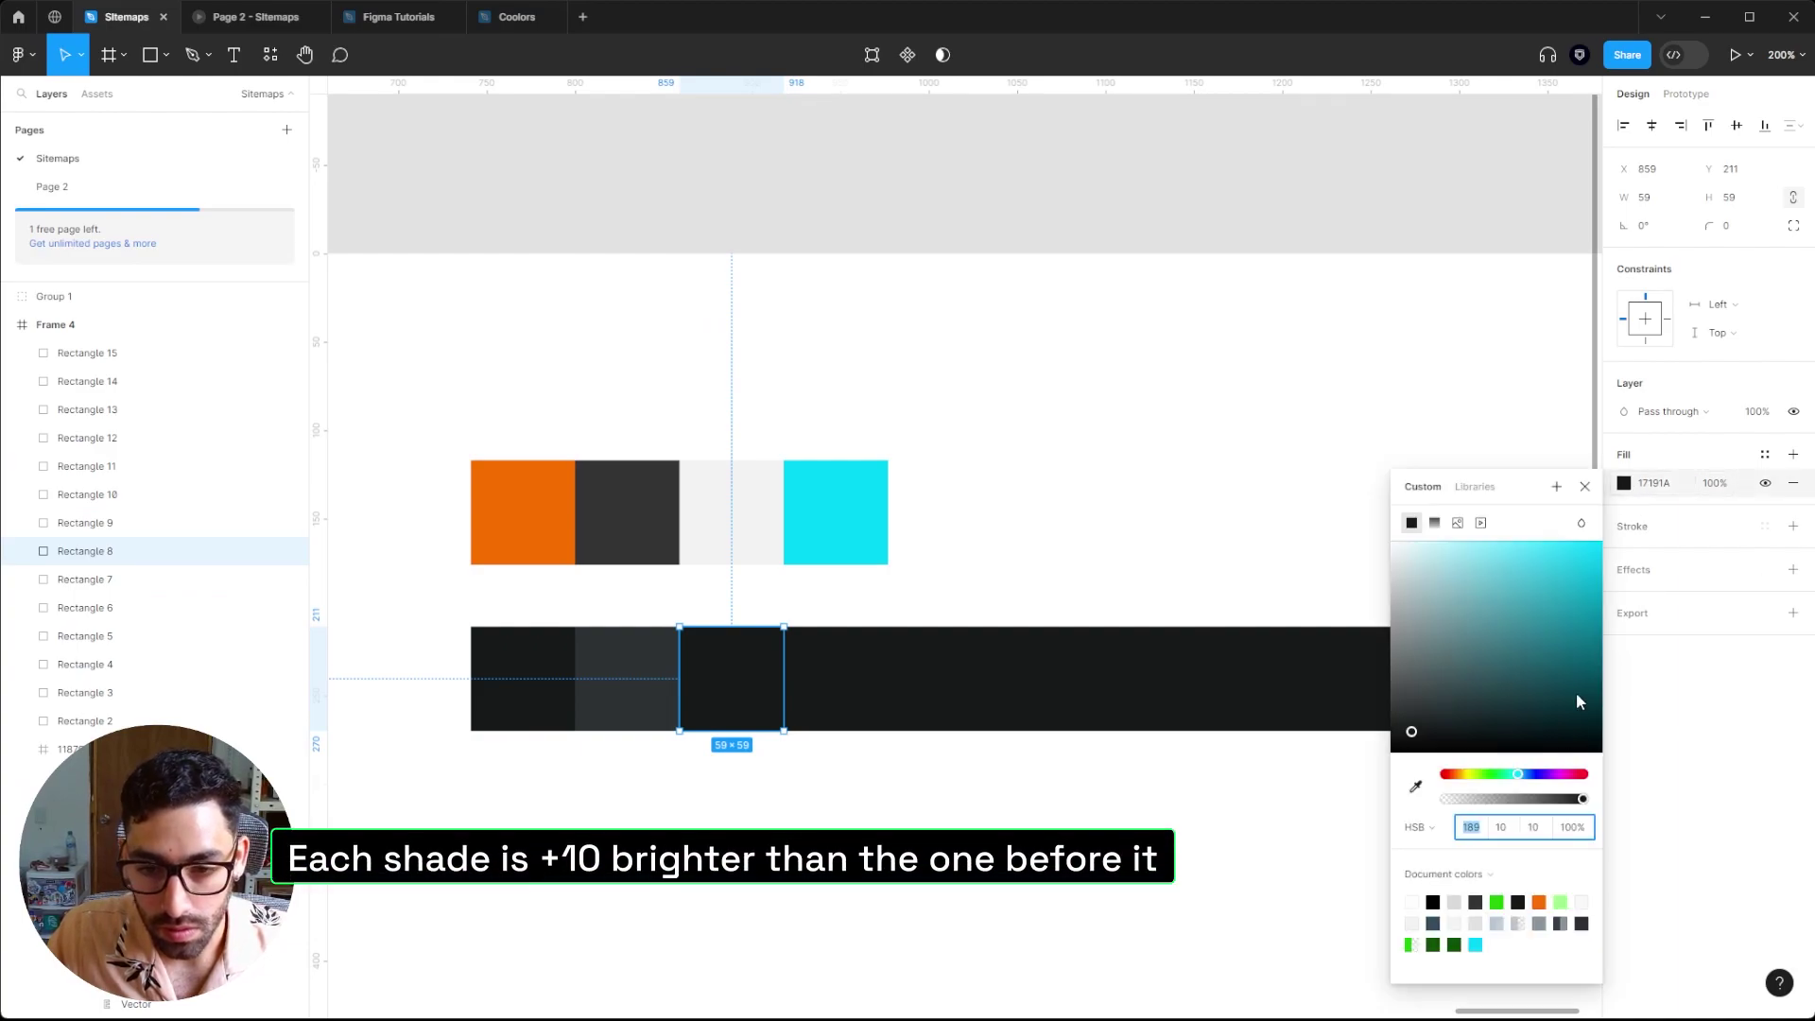
left_click(1533, 827)
type("30")
key("Return")
- Step through the next squares, setting brightness to 40, 50, 60 and 70
key("Tab")
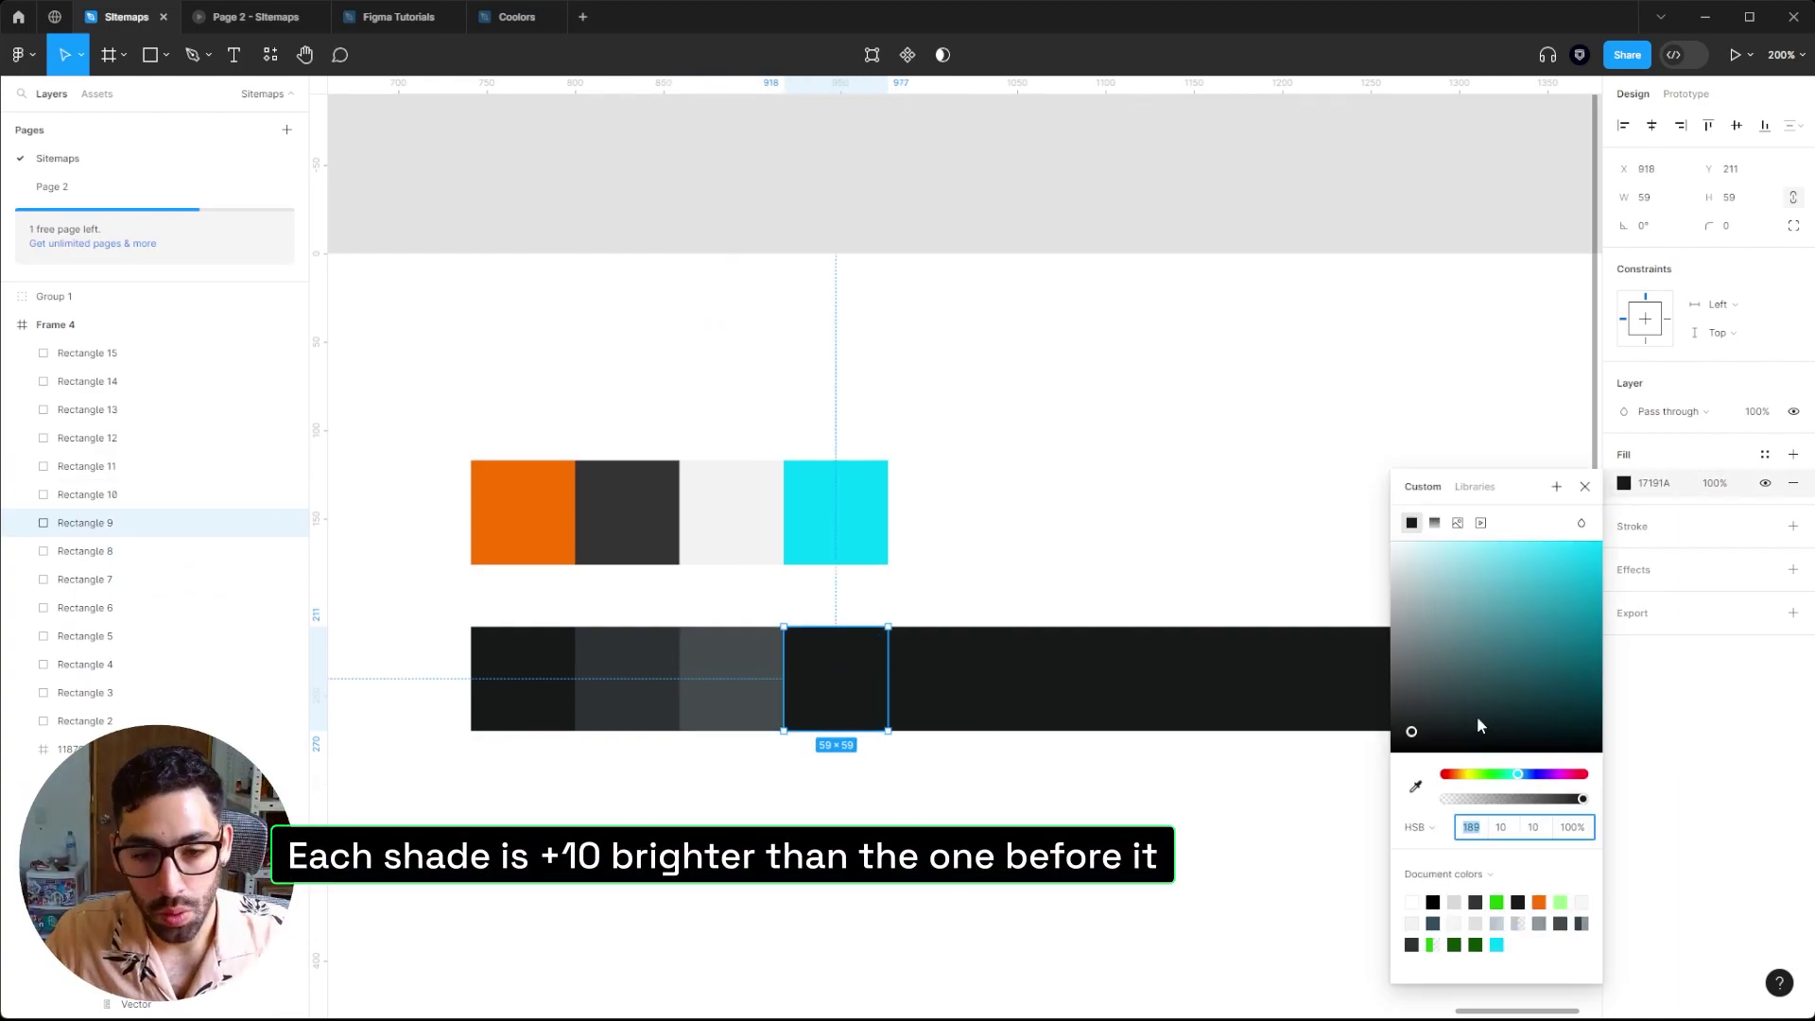
left_click(1533, 827)
type("40")
key("Return")
key("Tab")
type("50")
key("Return")
key("Tab")
type("60")
key("Return")
key("Tab")
type("70")
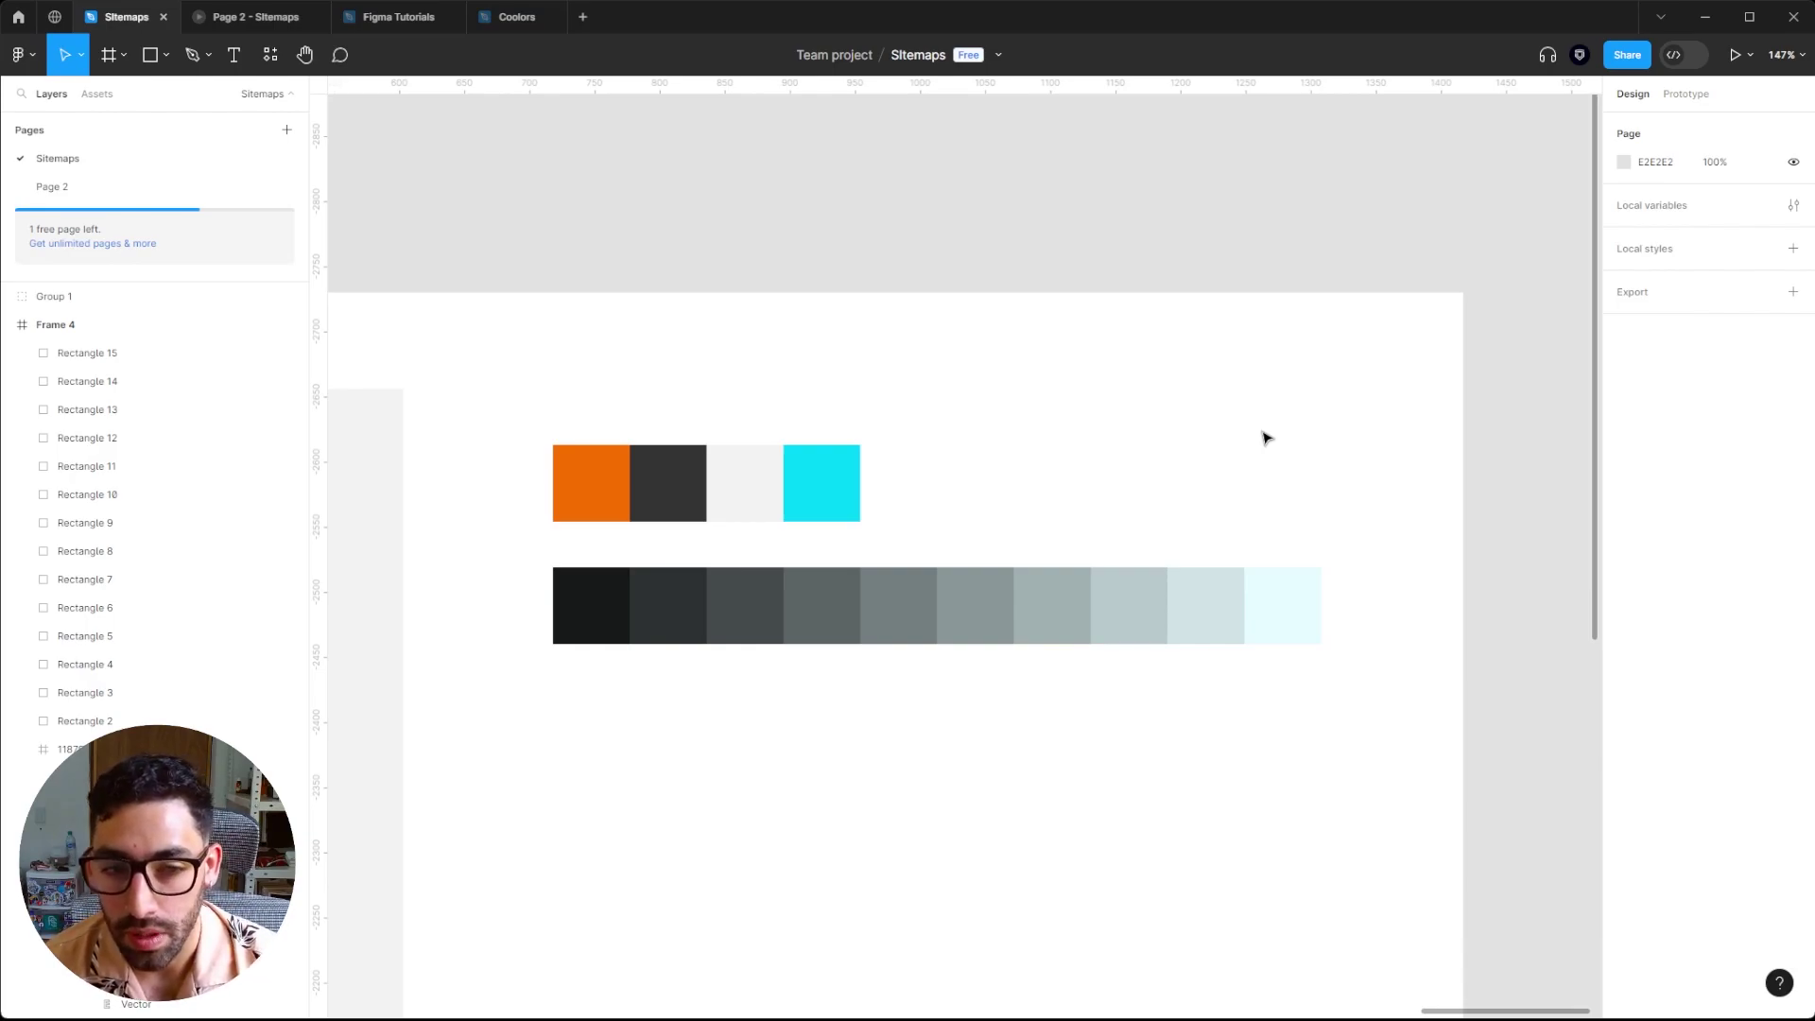
- Move the four brand swatches up and shift the ten neutral swatches lower to make room
scroll(1266, 438, "down", 2)
left_click_drag(854, 425, 854, 365)
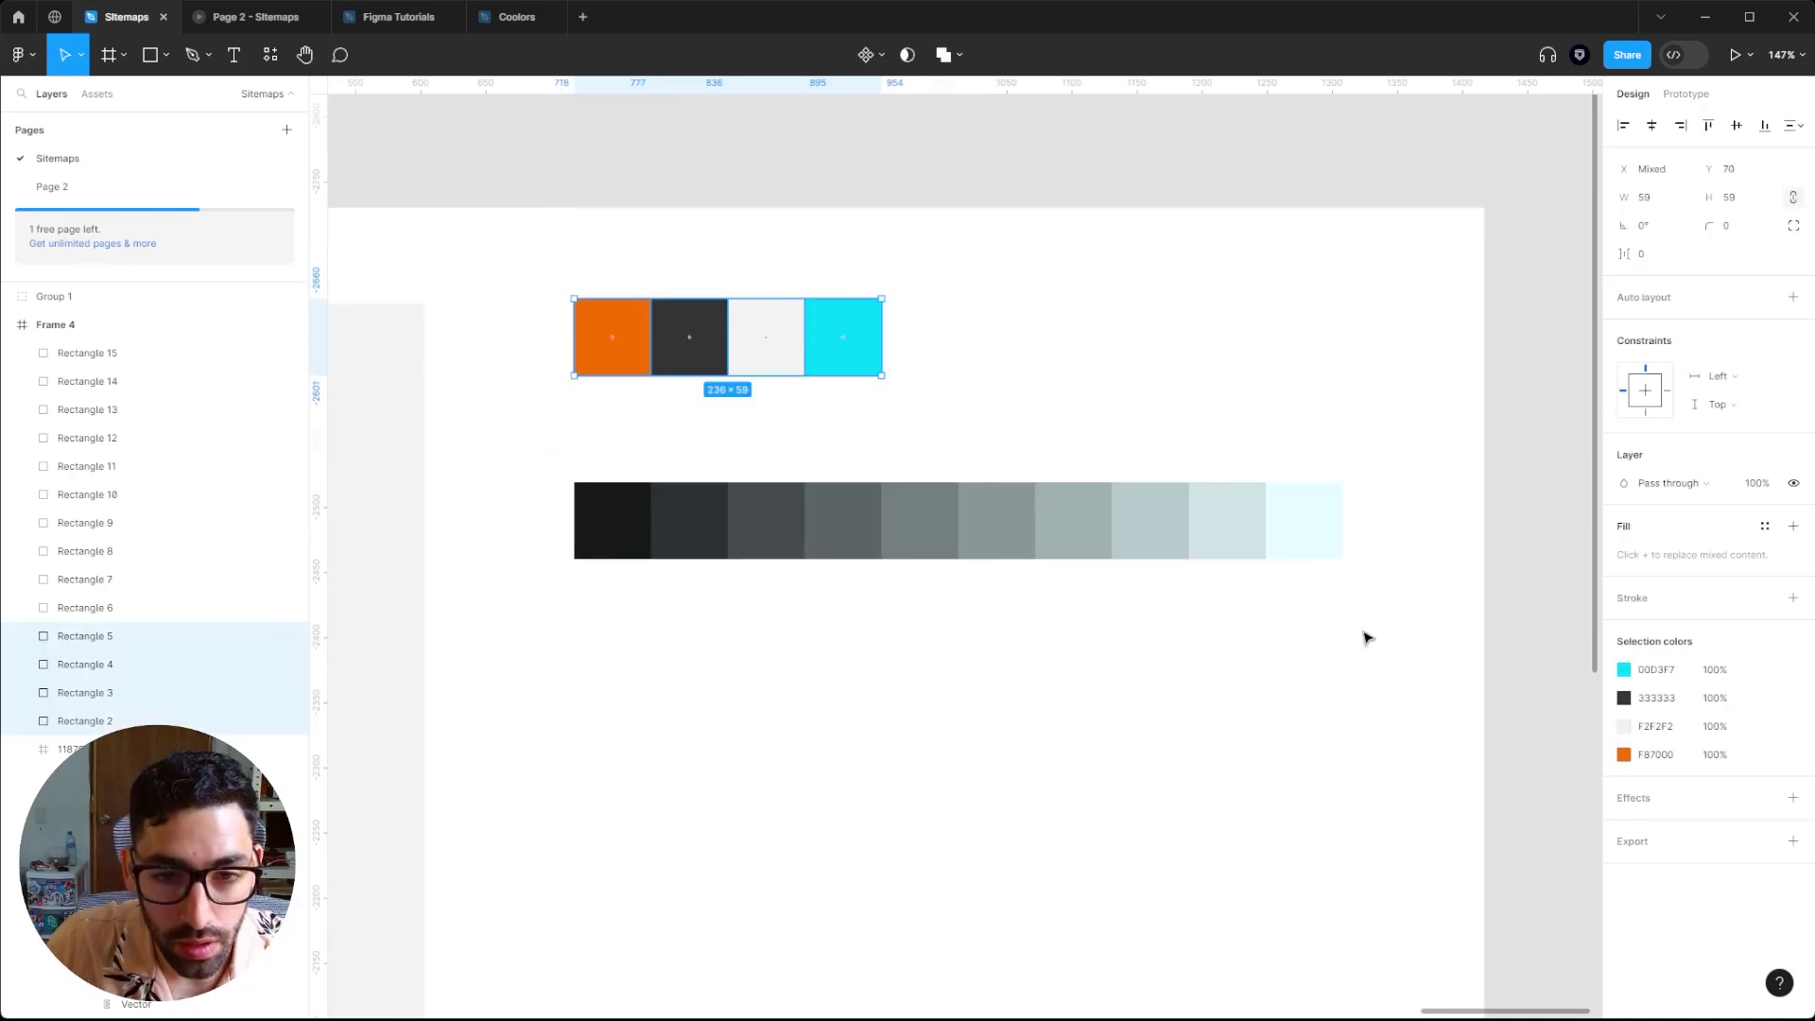
left_click_drag(1365, 619, 614, 554)
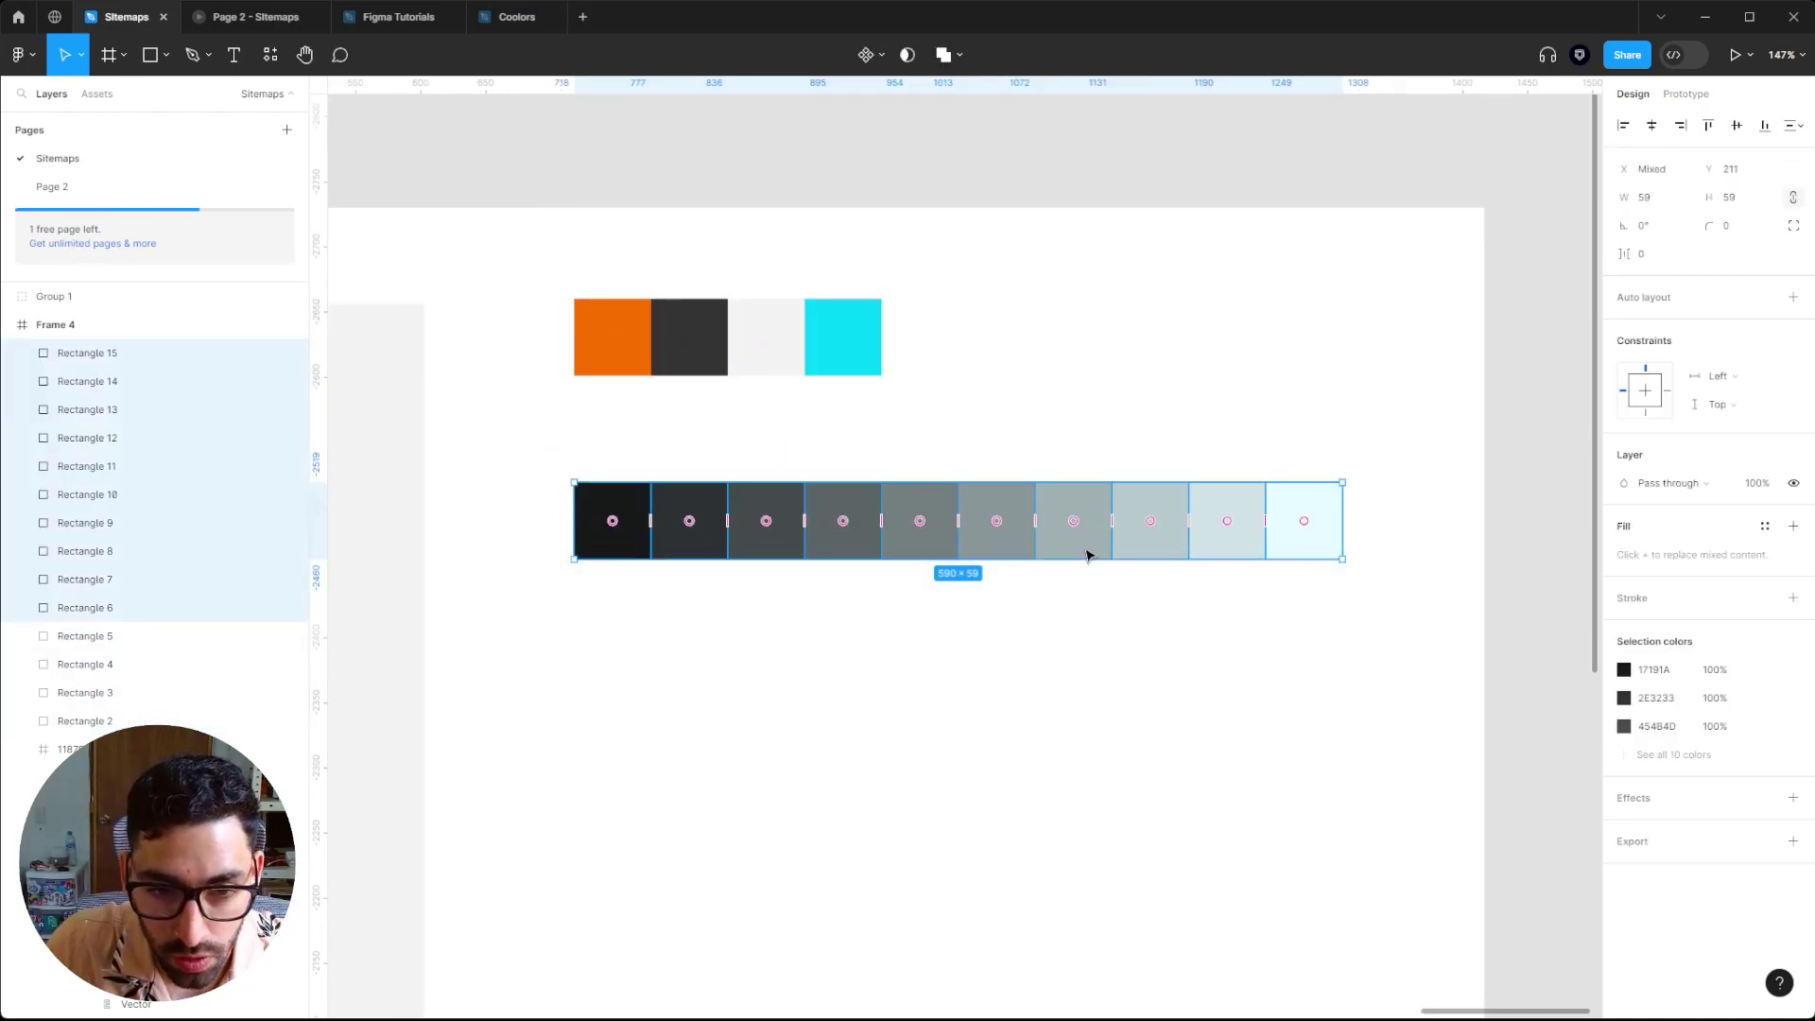
left_click_drag(1086, 555, 1086, 620)
key("Escape")
- Duplicate the orange and cyan swatches into two rows of five squares each
left_click_drag(619, 326, 628, 437)
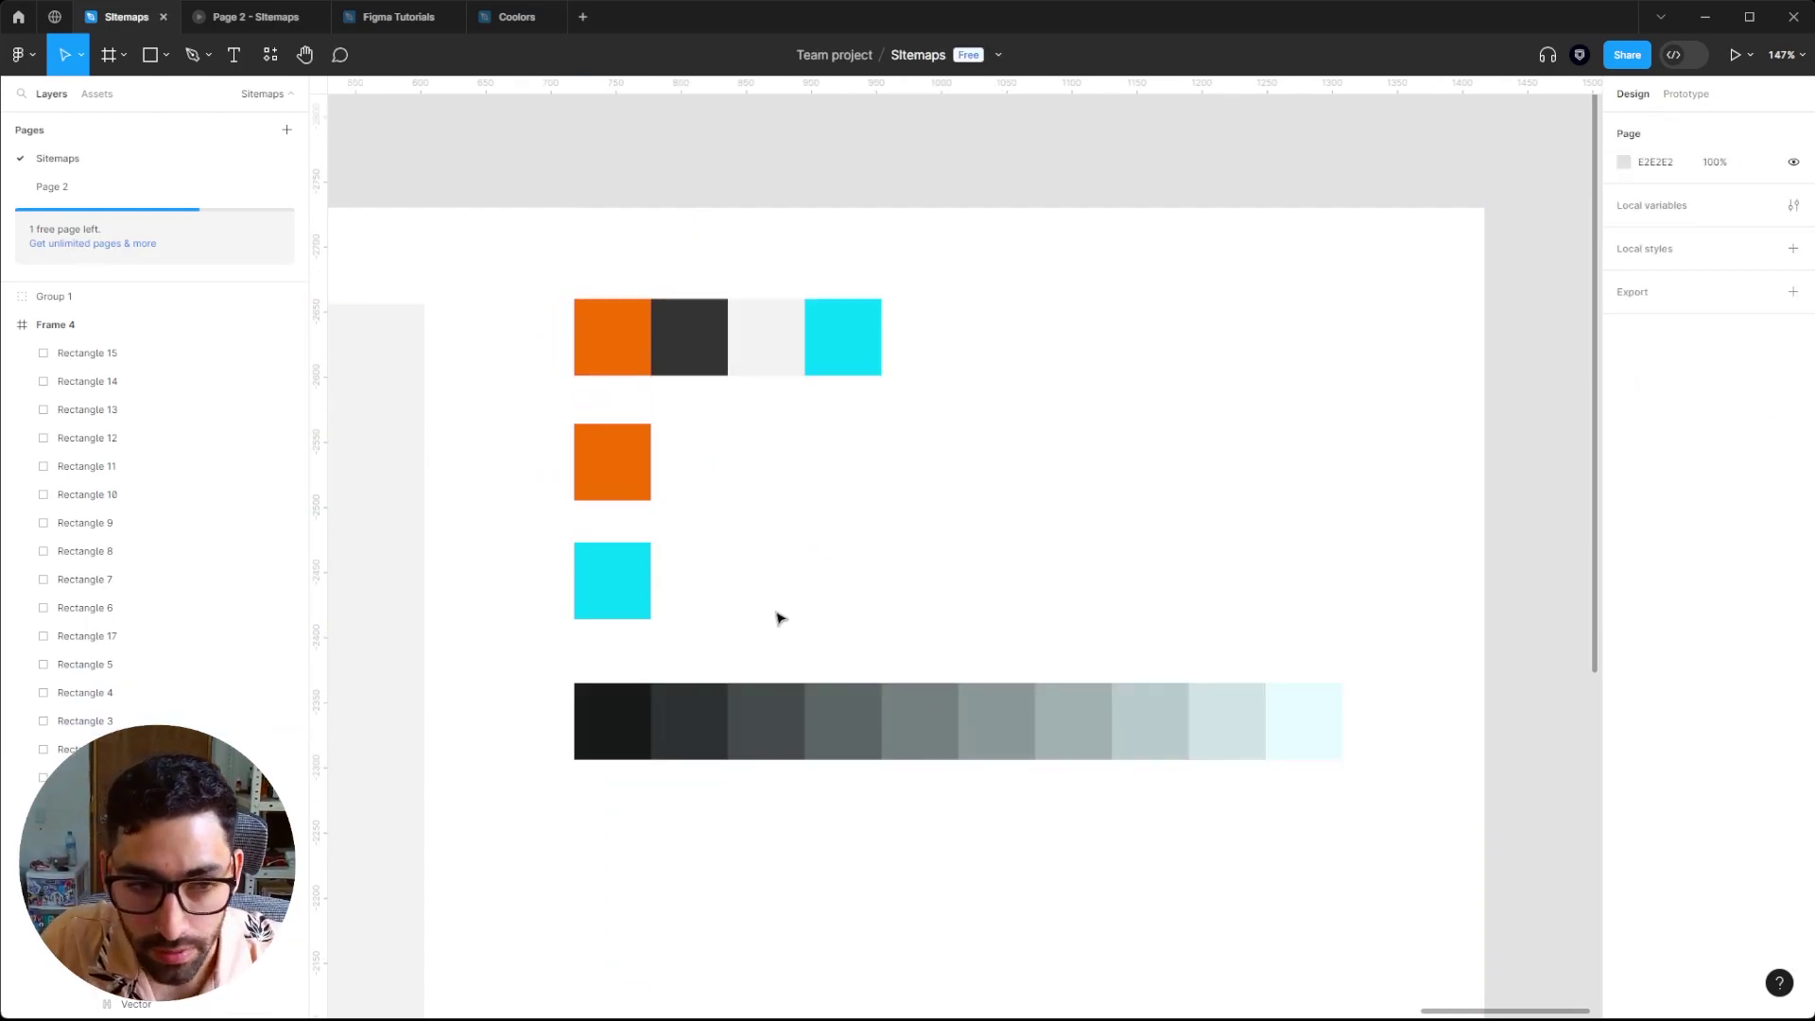
left_click_drag(741, 615, 605, 478)
mouse_move(632, 510)
left_mouse_down("alt")
mouse_move(726, 510)
mouse_move(708, 502)
left_mouse_up("alt")
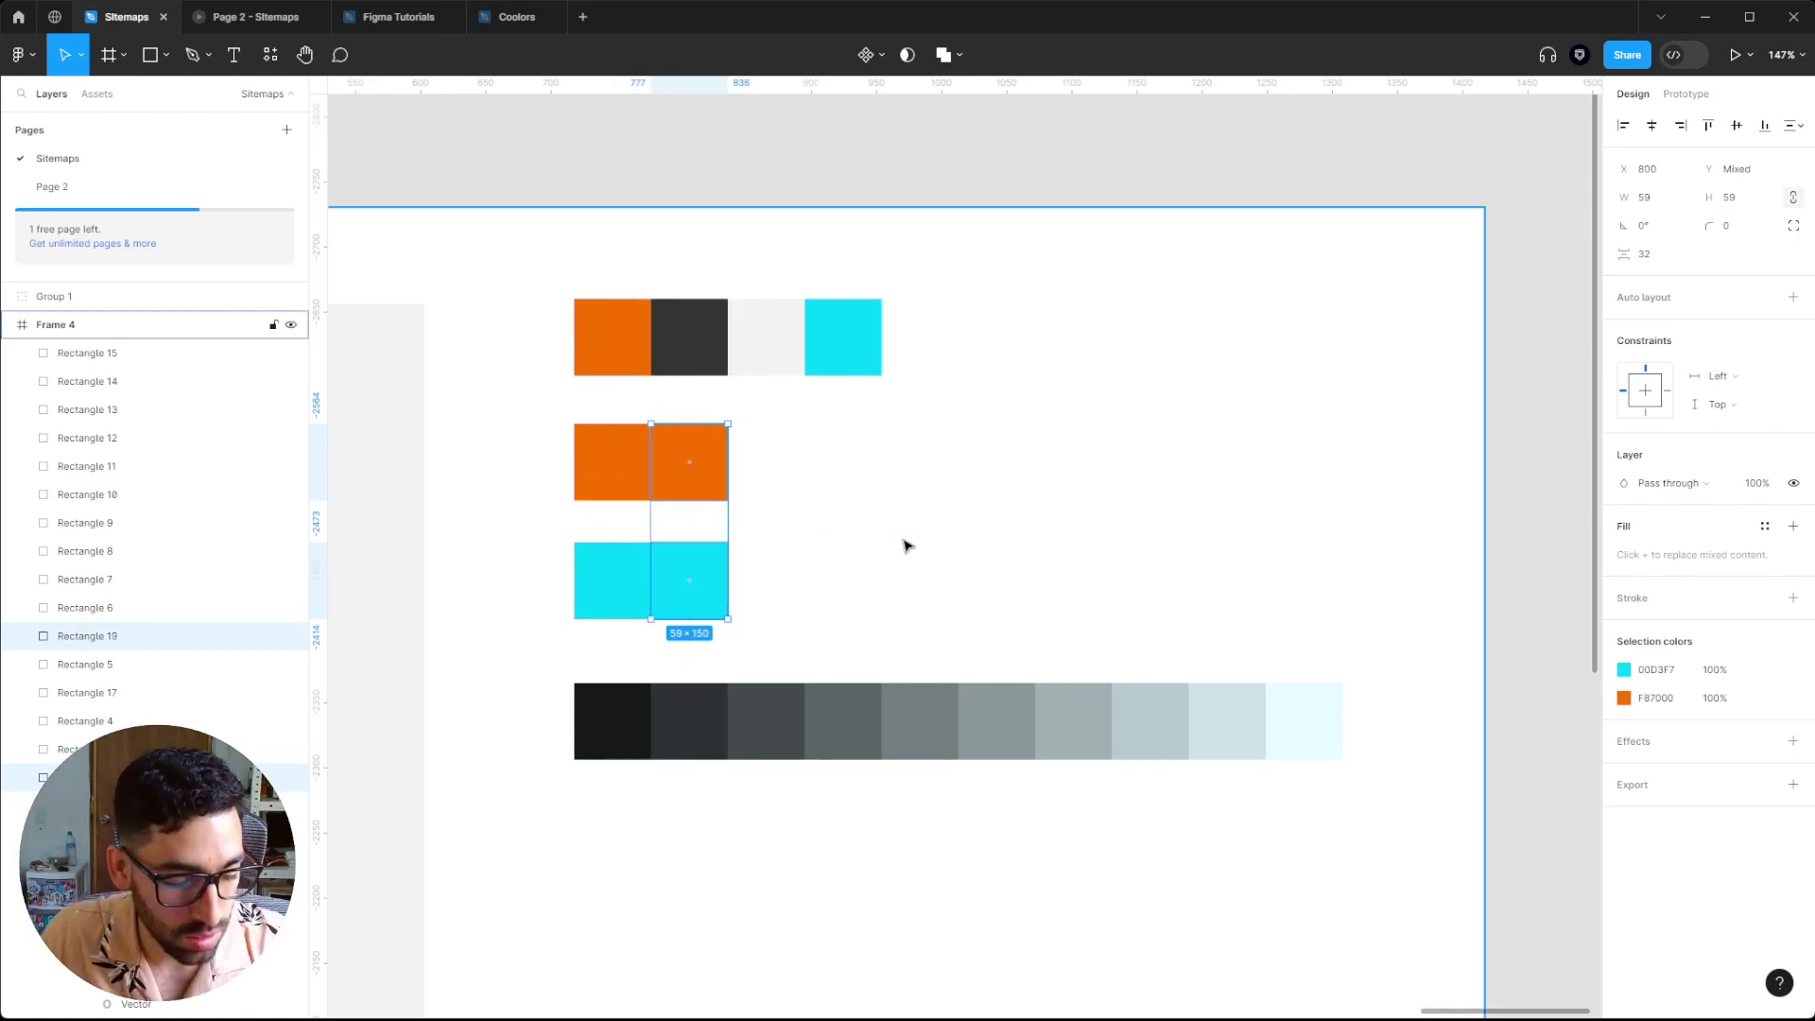
key("ctrl+d")
key("ctrl+d")
key("ctrl+d")
left_click(1087, 474)
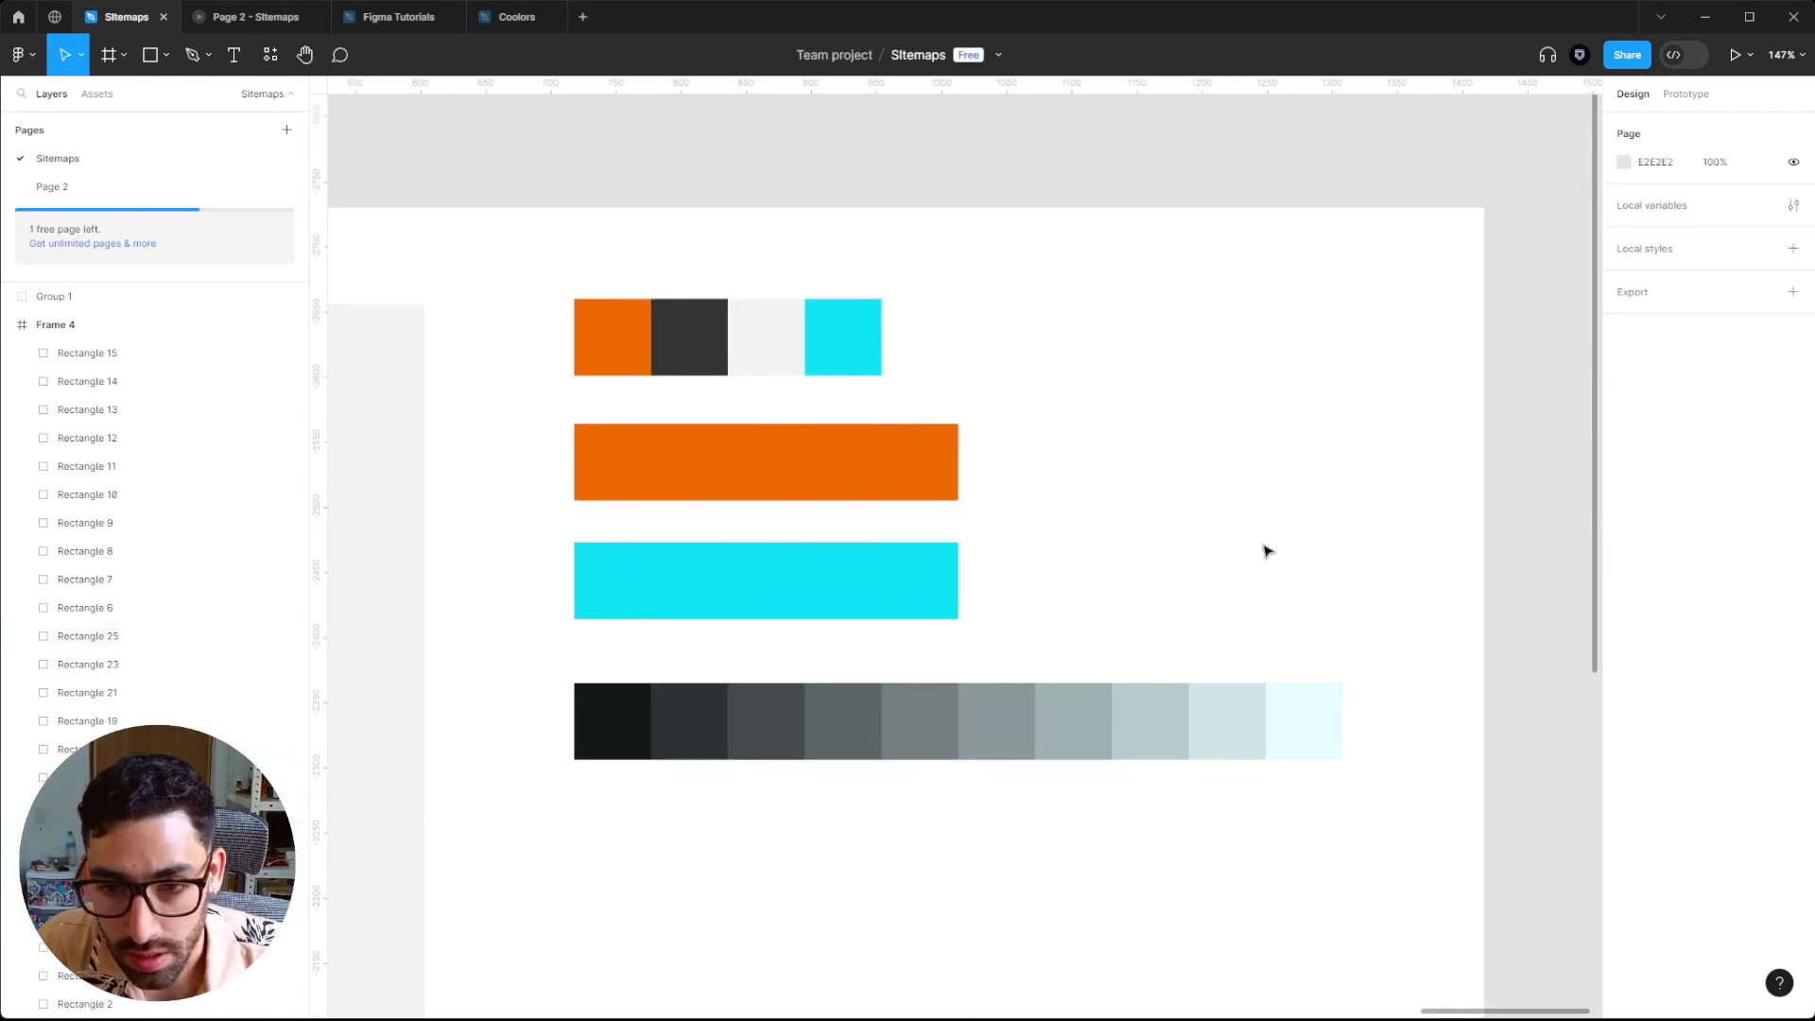
left_click(782, 470)
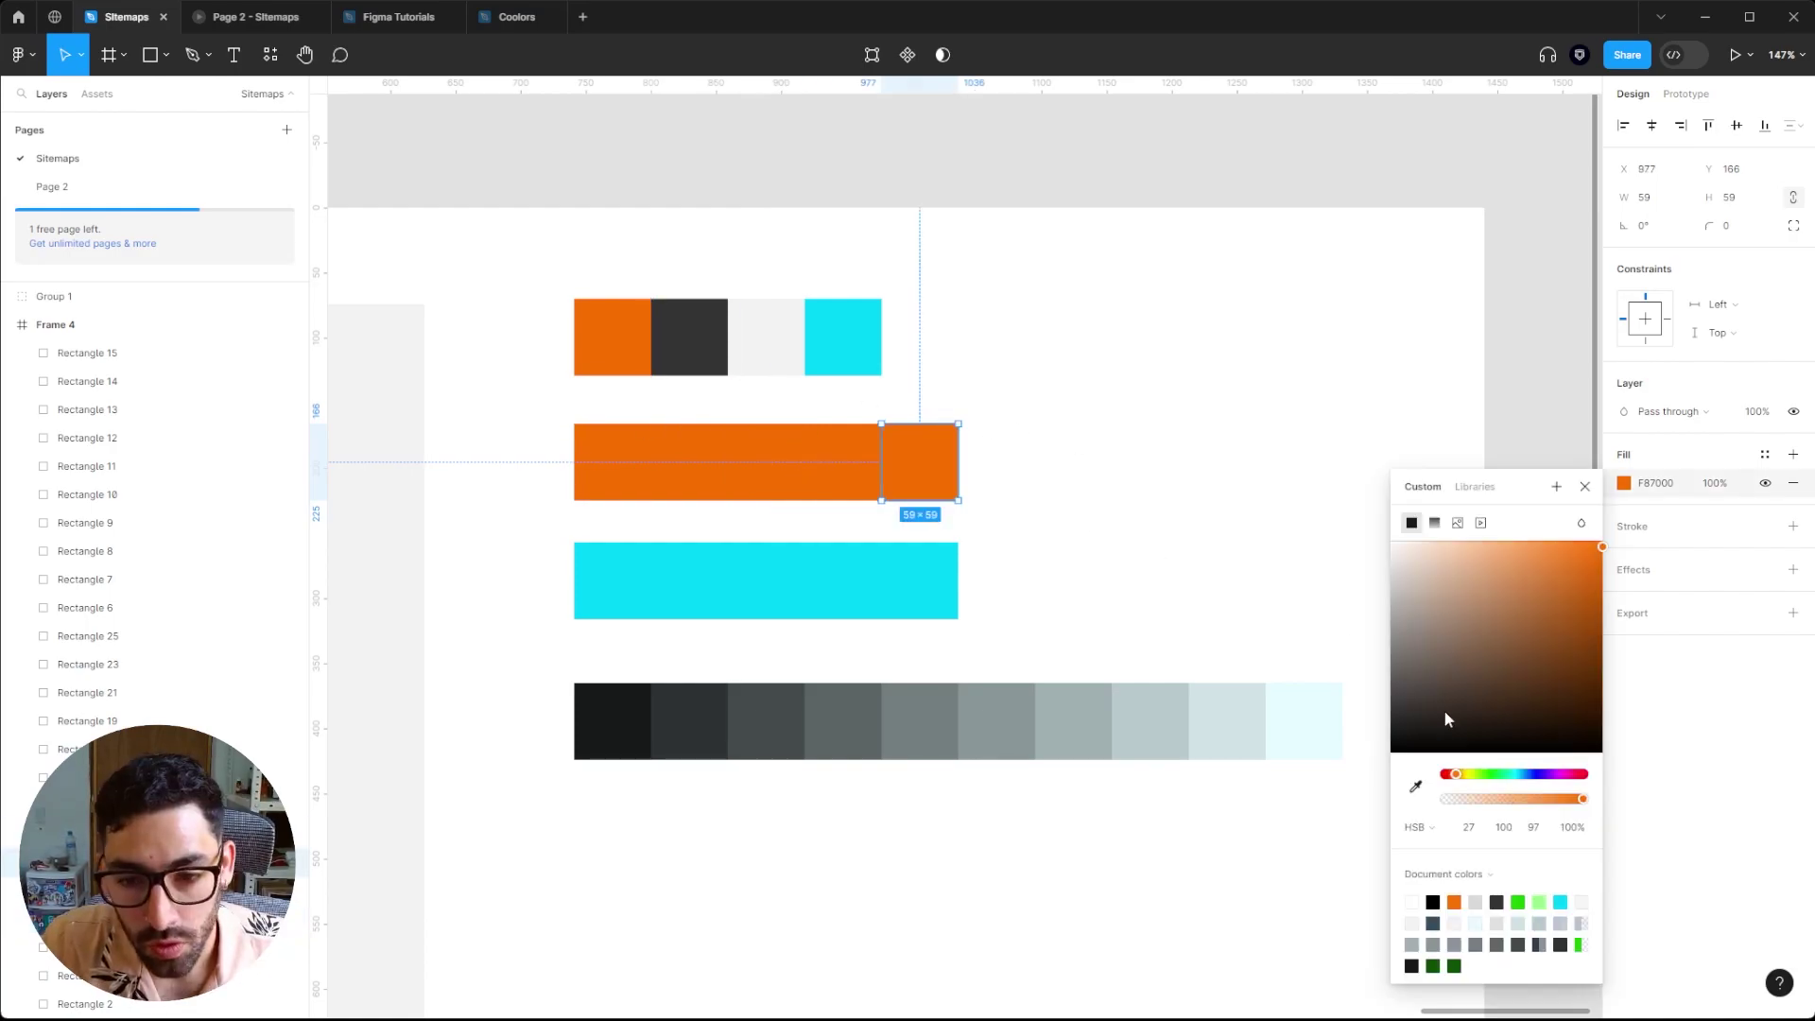
- Darken the last two orange squares to brightness 20 and 40
left_click(1536, 831)
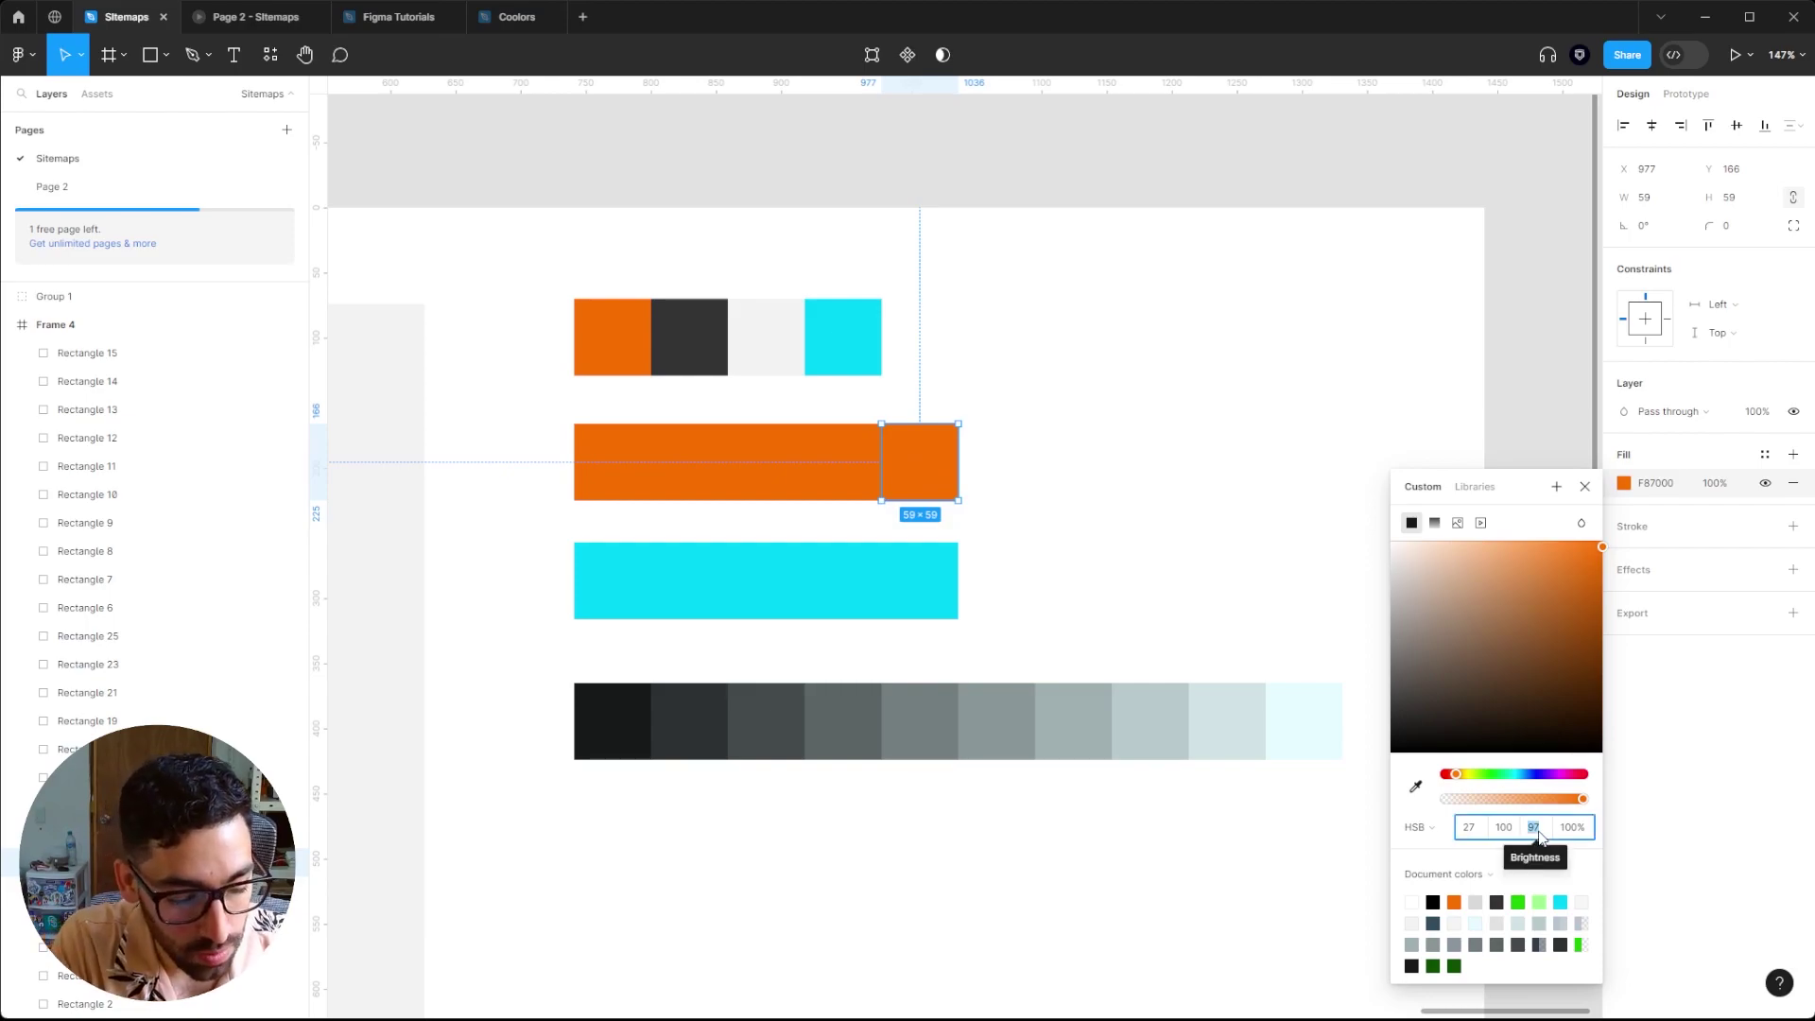
type("20")
key("Return")
key("Escape")
key("shift+Tab")
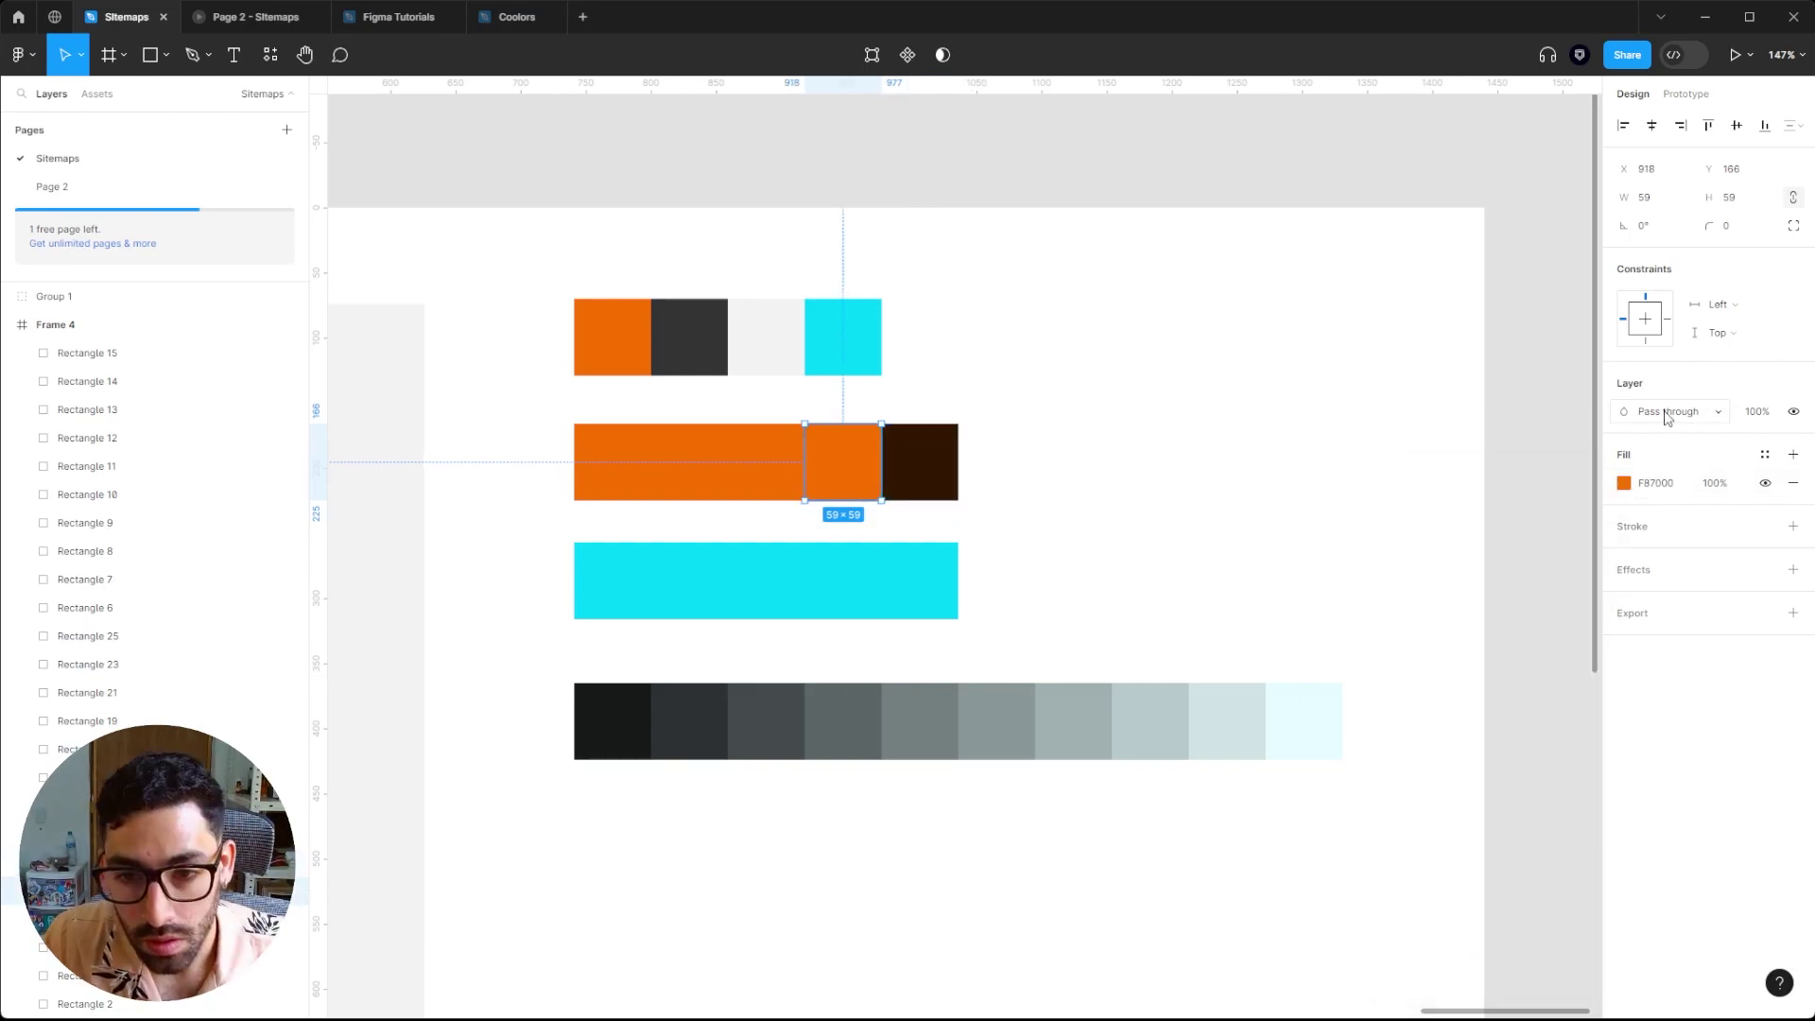
left_click(1623, 483)
left_click(1536, 828)
type("40")
key("Return")
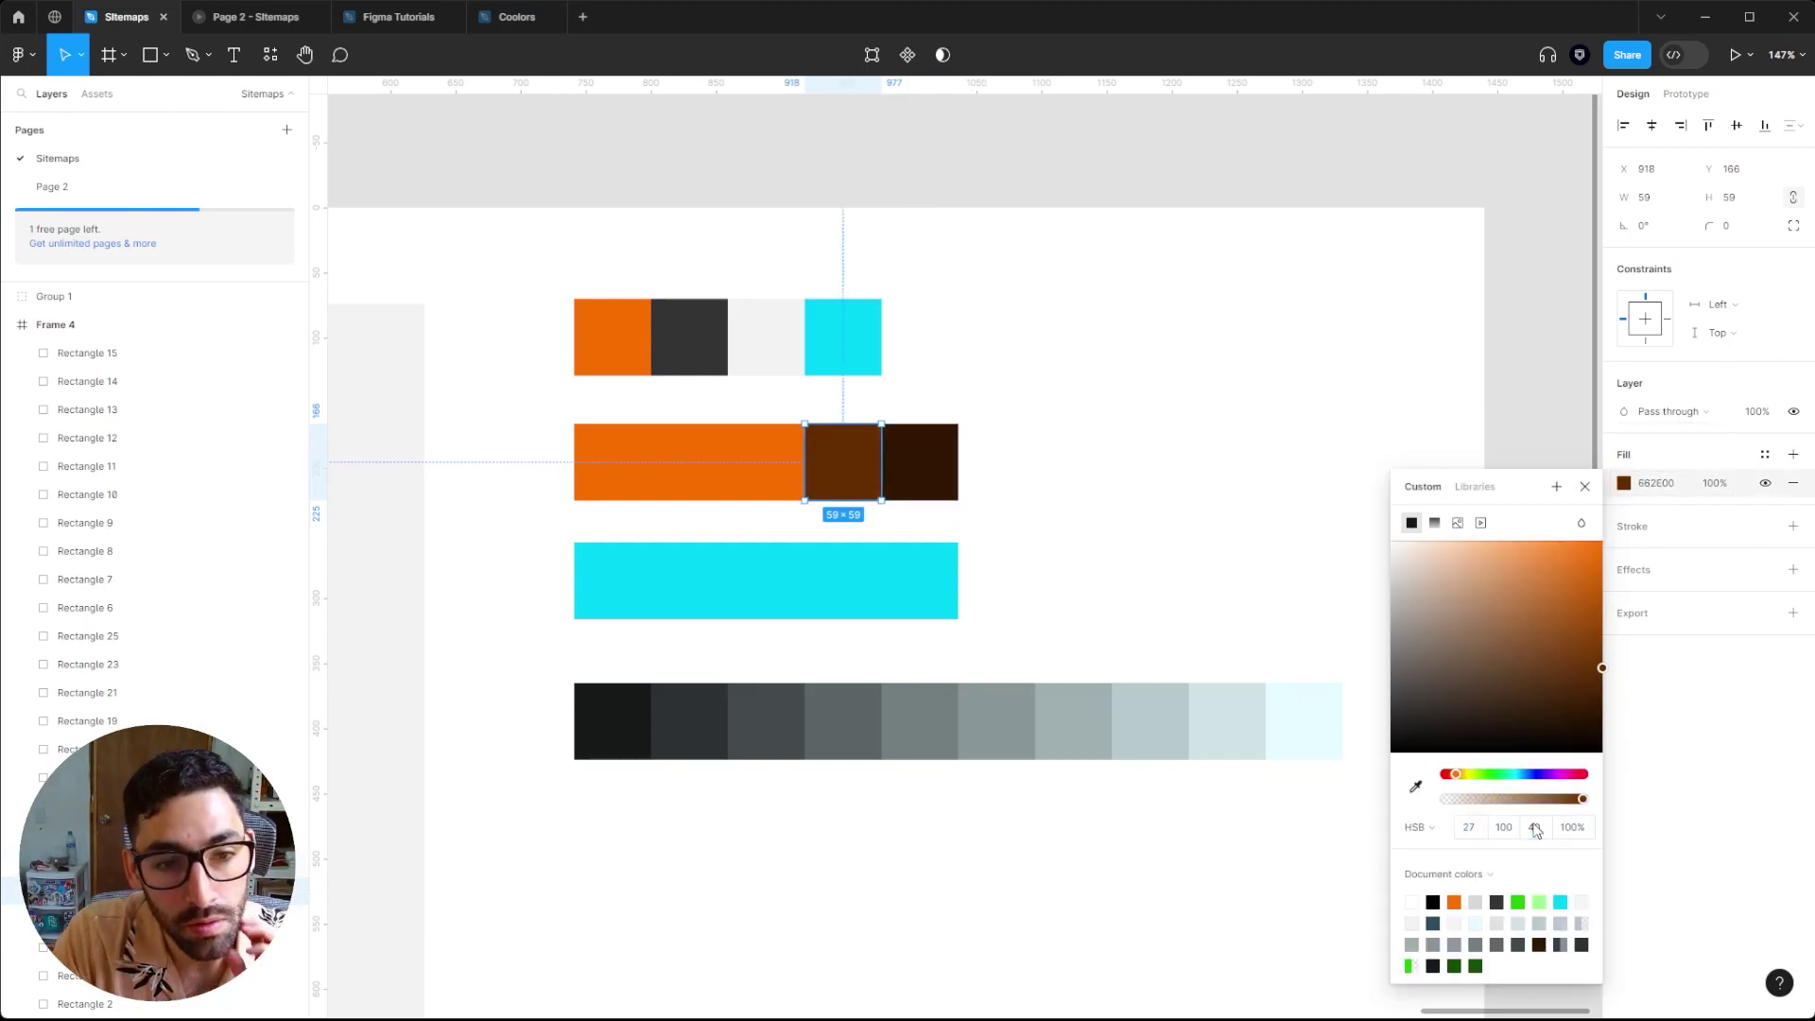
- Lighten the first two orange squares to pale peach tints at saturation 20
key("shift+Tab")
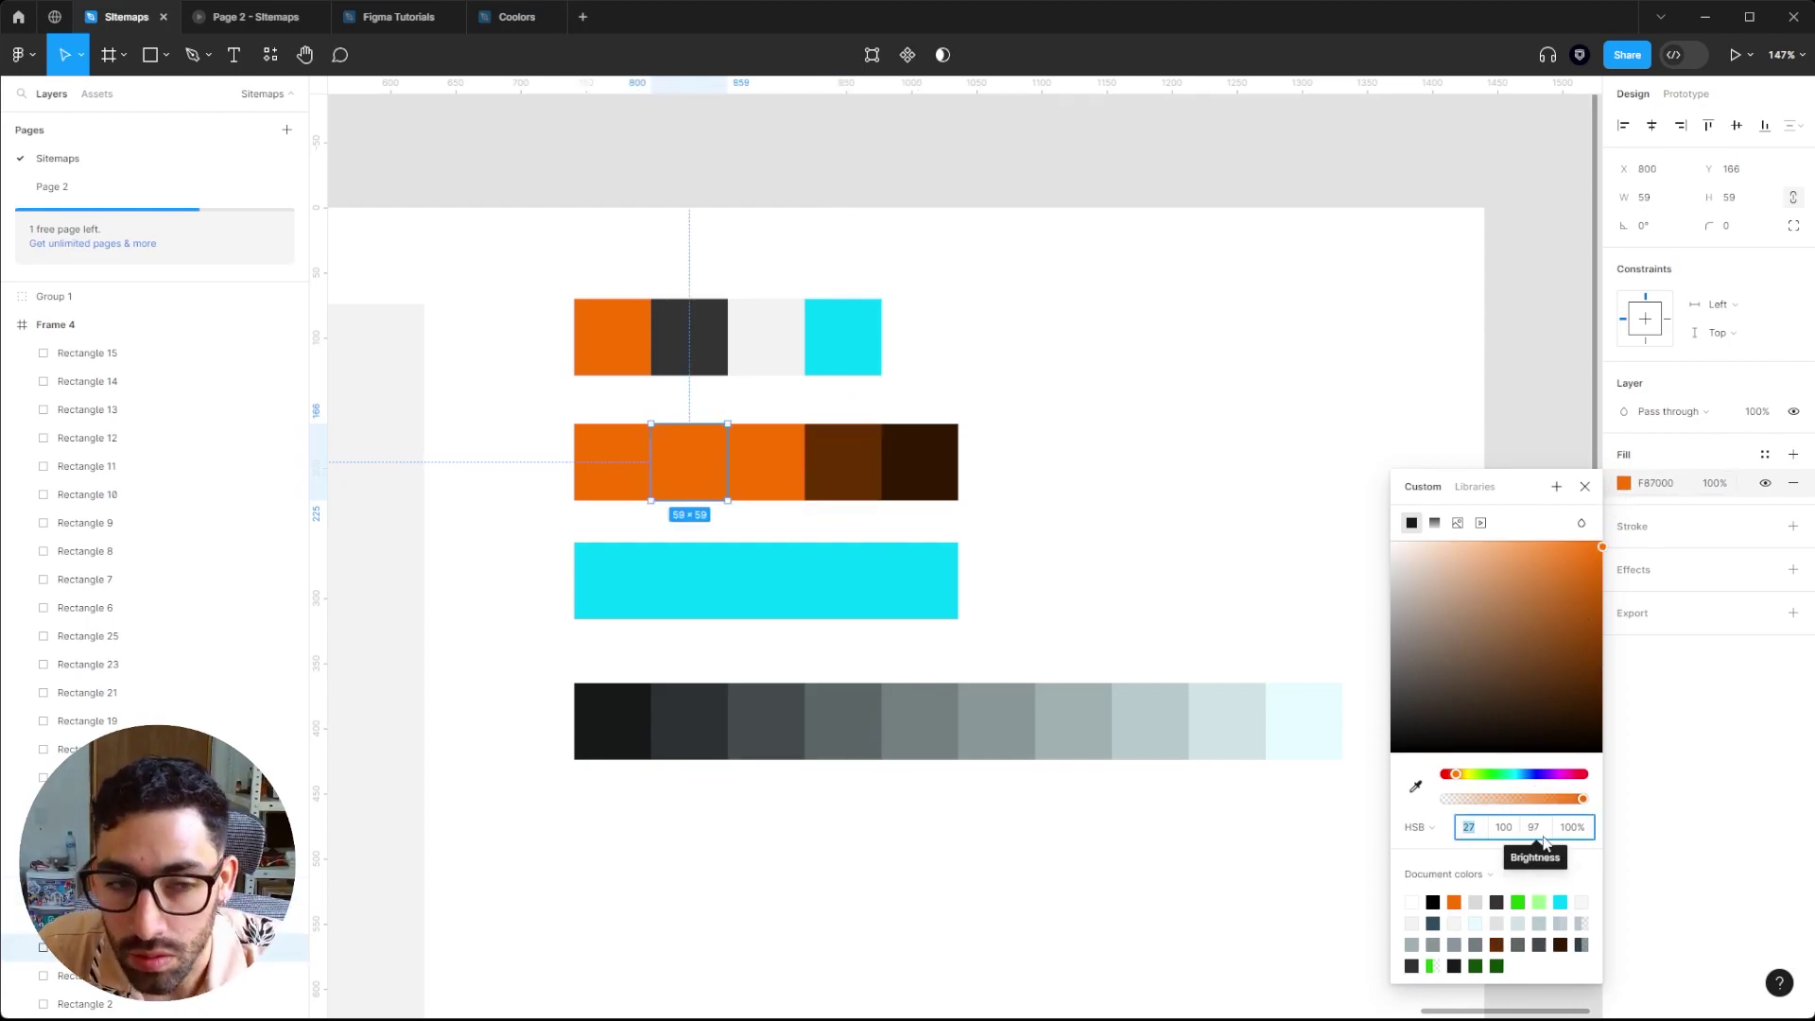
left_click(1505, 828)
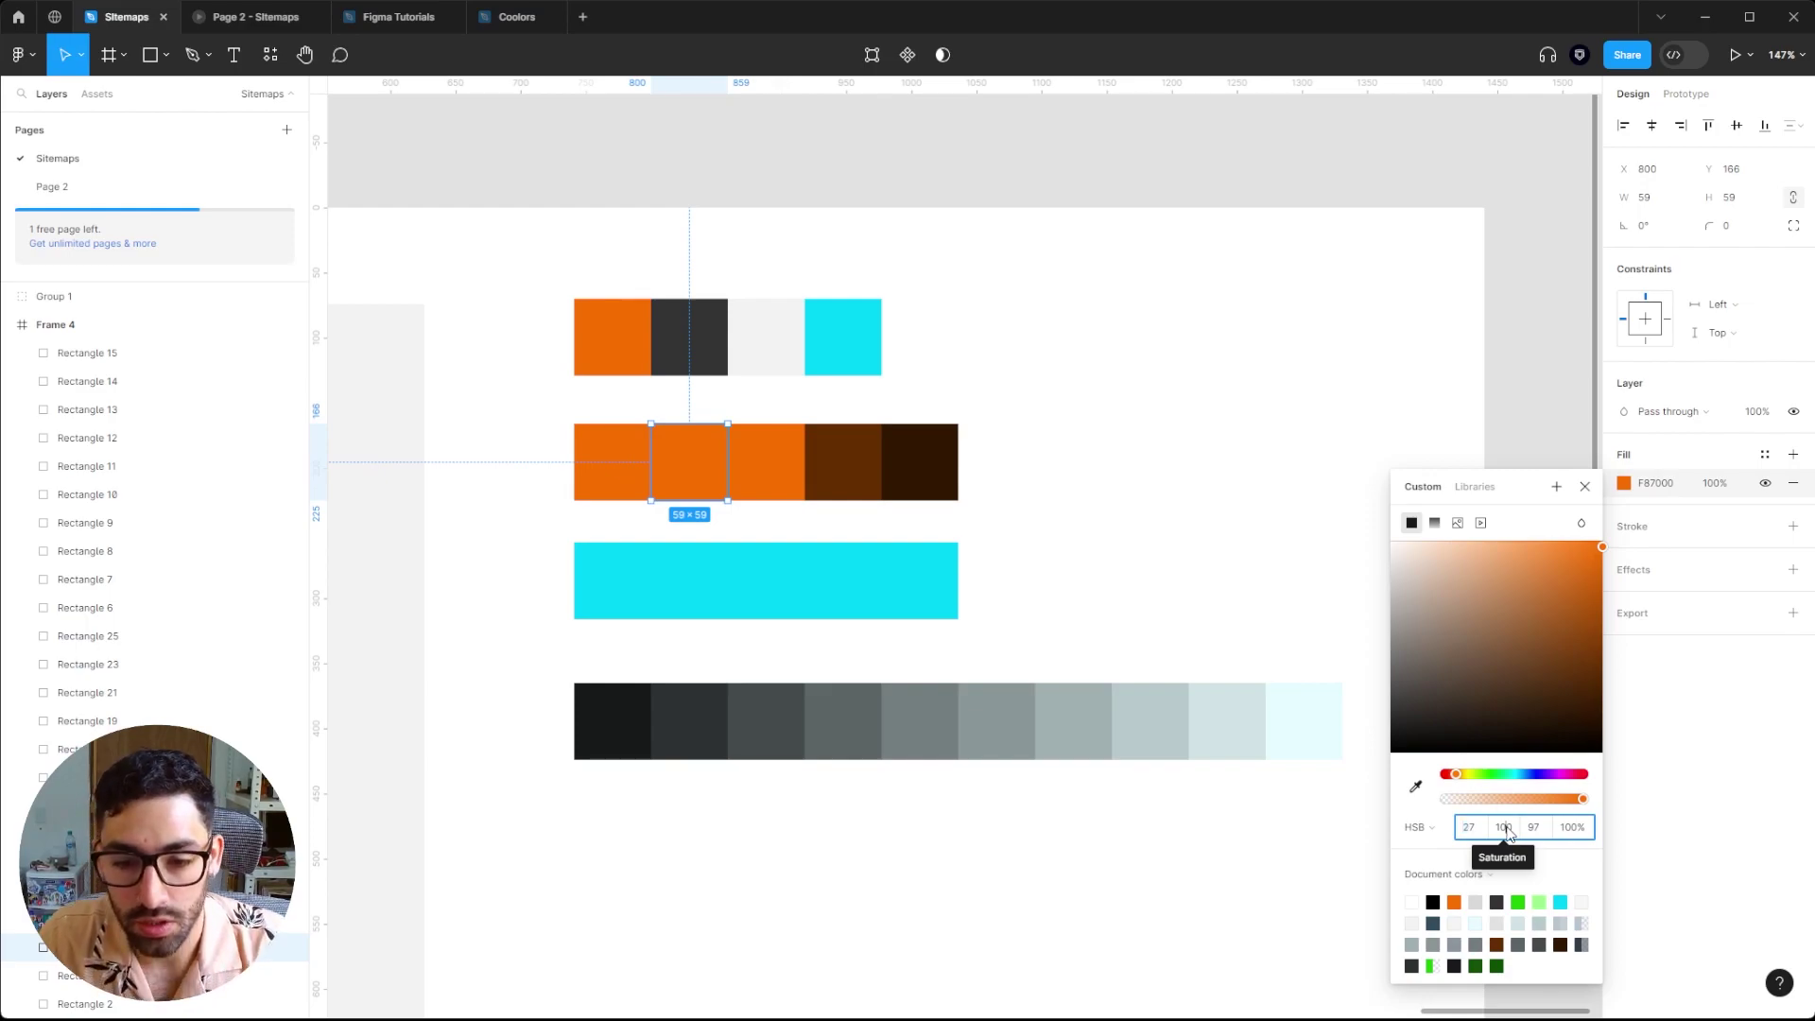
type("20")
key("Return")
key("shift+Tab")
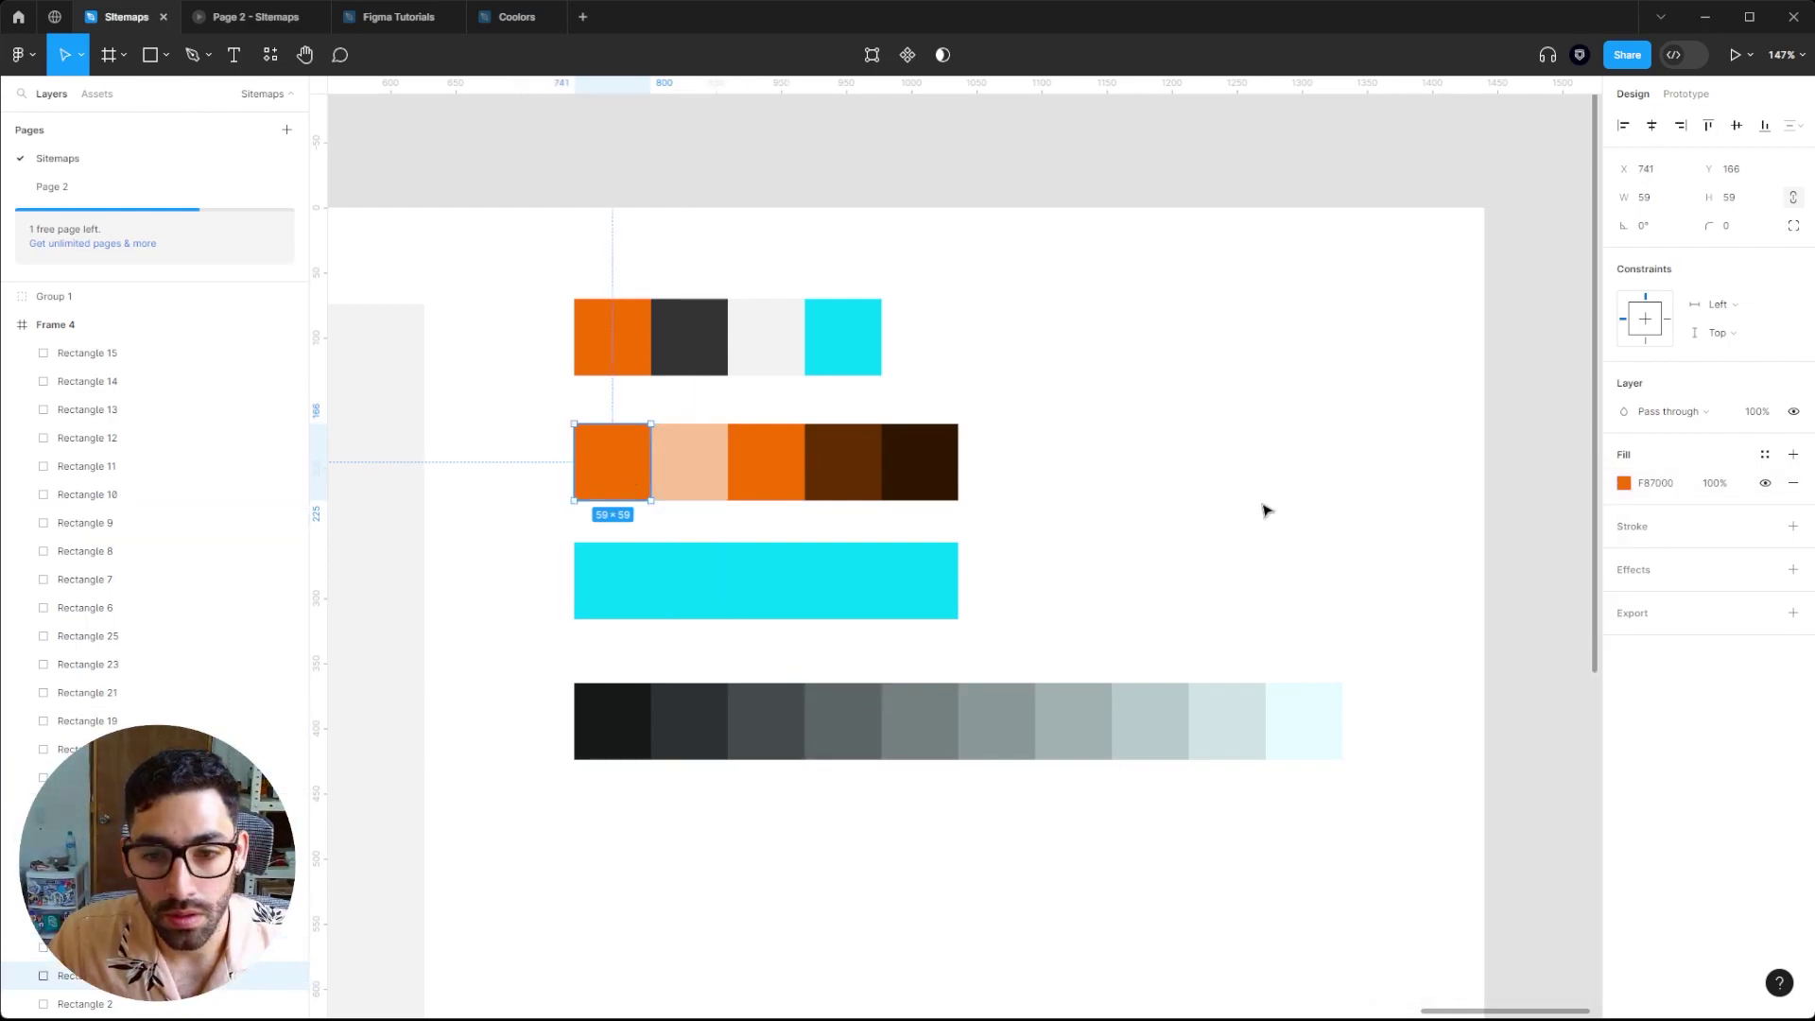
key("Return")
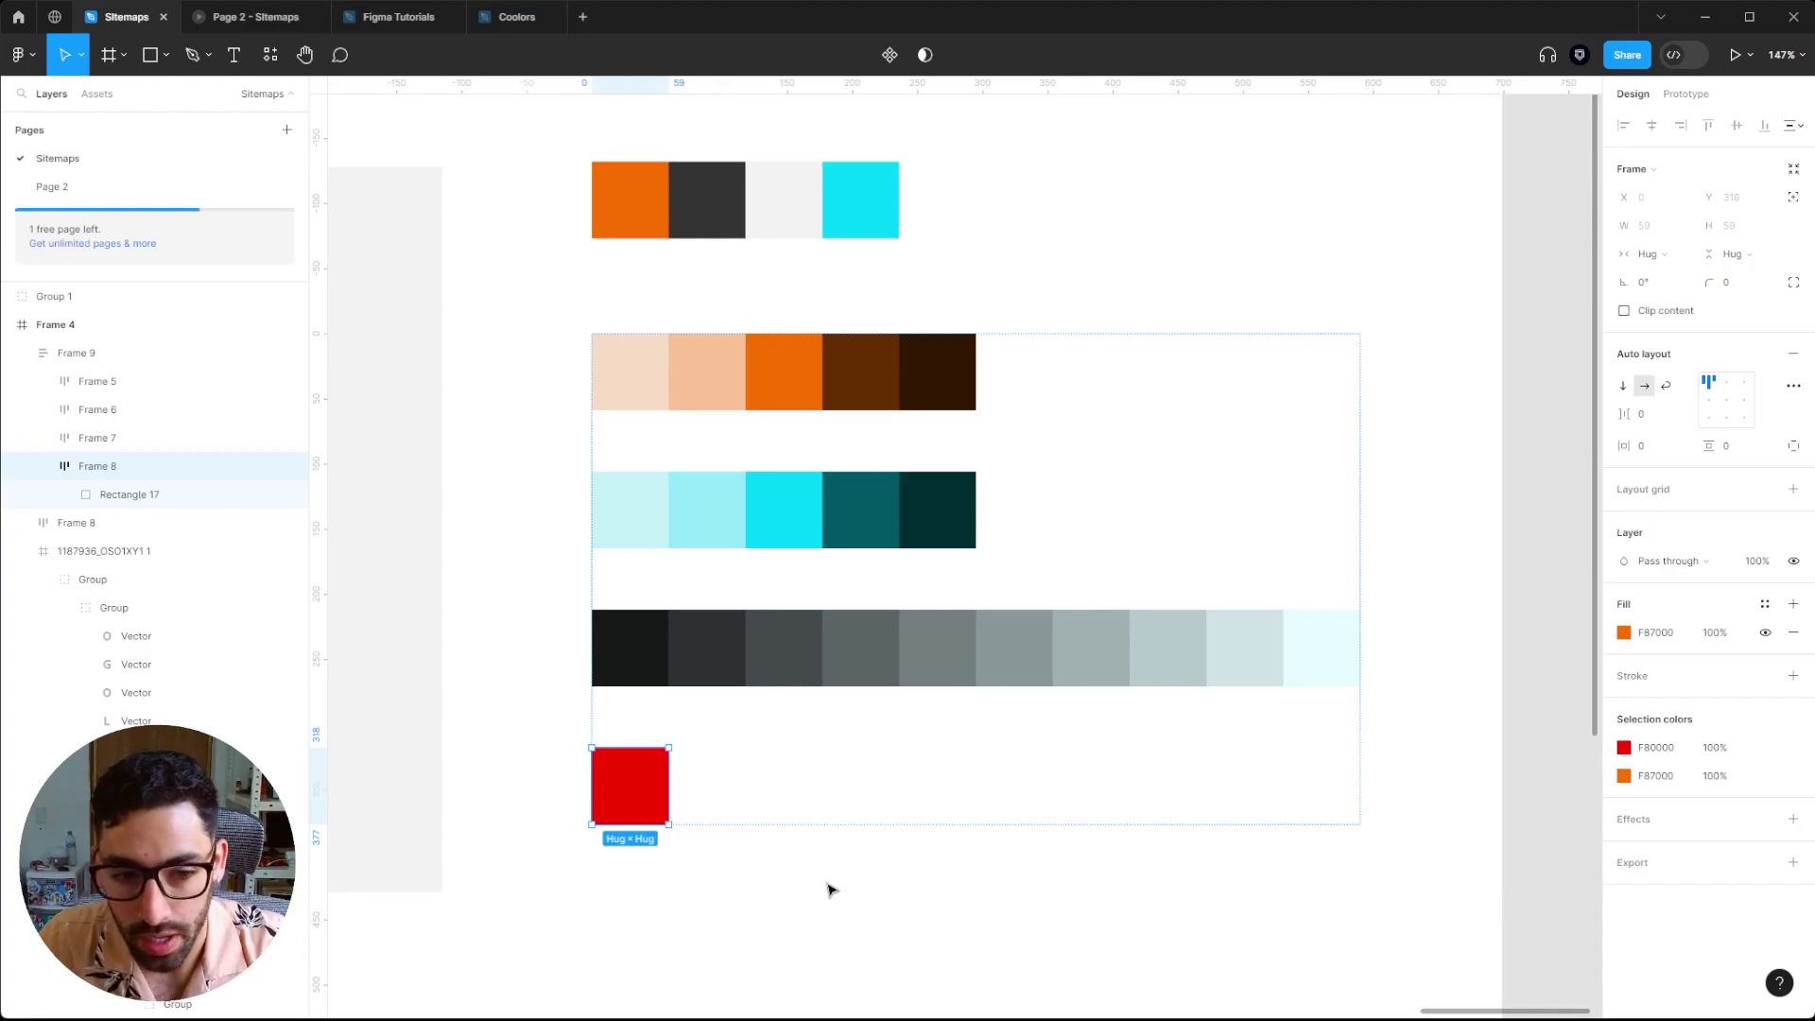
- Paste the orange hex into the square below the neutrals and shift its hue to red
double_click(775, 372)
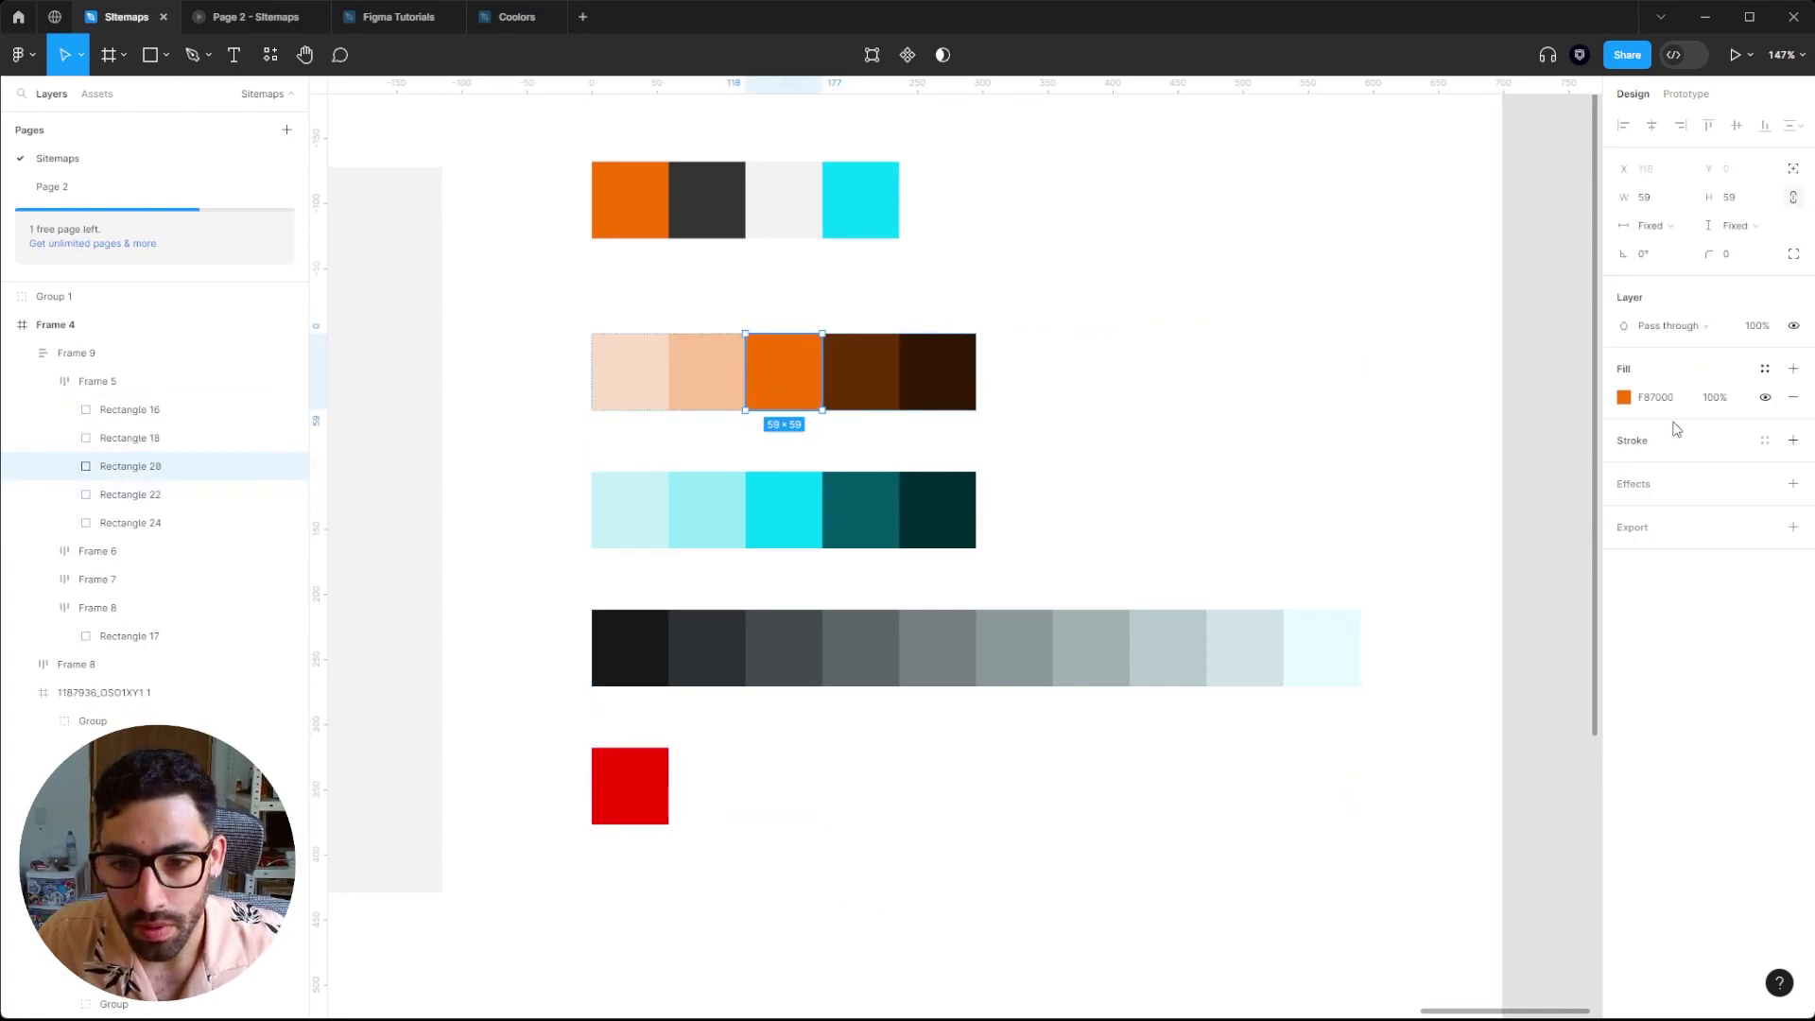
left_click(1654, 397)
key("ctrl+c")
left_click(643, 784)
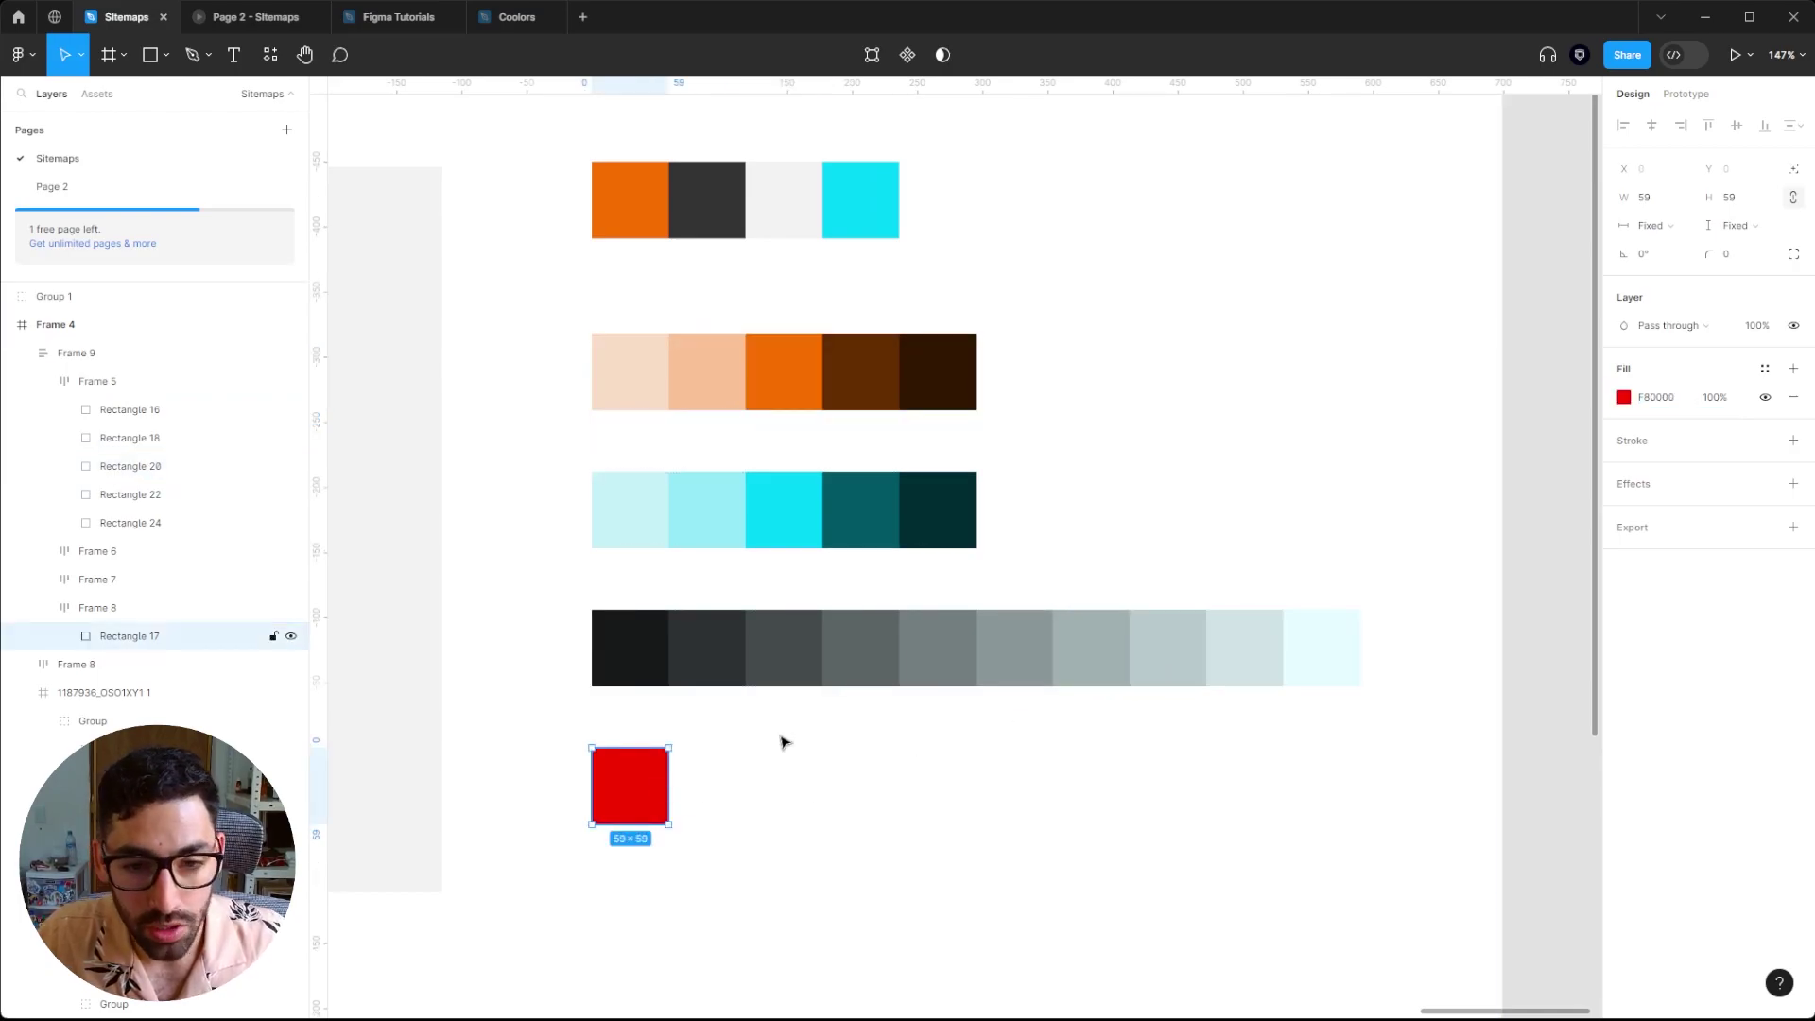
left_click(1656, 397)
key("ctrl+v")
key("Return")
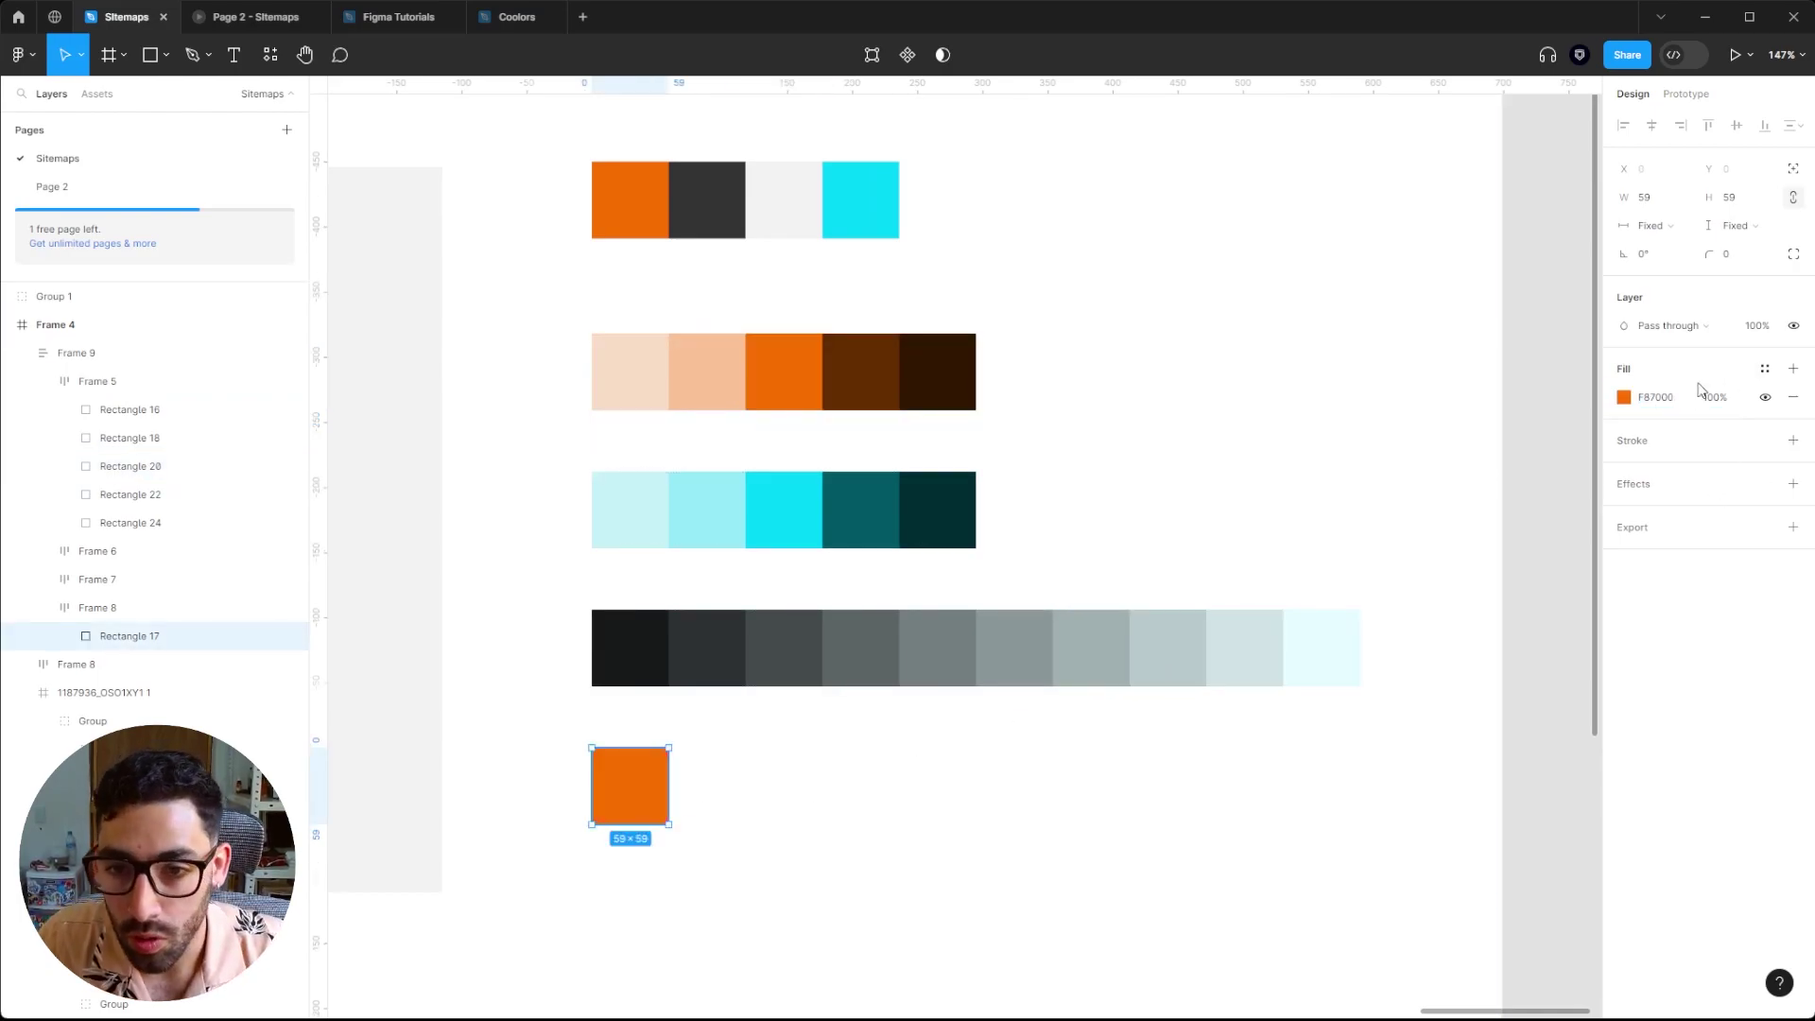
left_click(1623, 397)
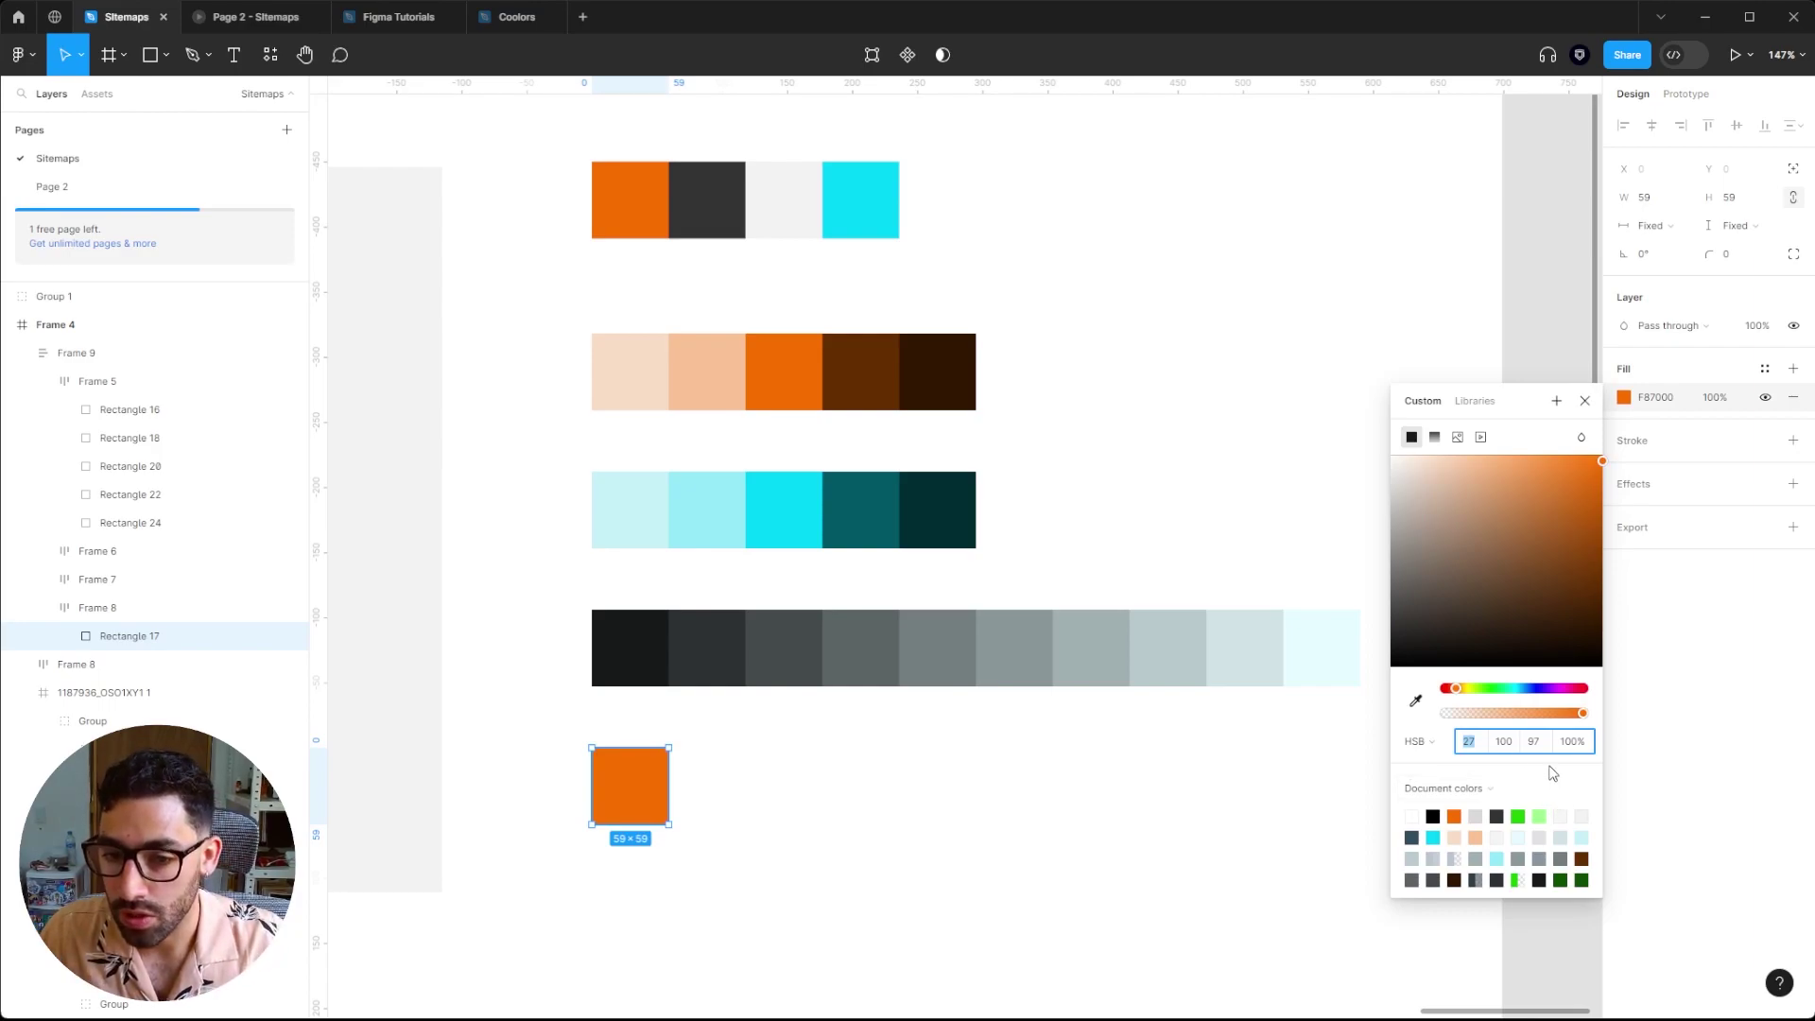
mouse_move(1455, 688)
left_mouse_down()
mouse_move(1586, 709)
mouse_move(1567, 689)
mouse_move(1471, 696)
left_mouse_up()
- Duplicate the red square into yellow and green copies, with the green at brightness 70
key("ctrl+d")
key("ctrl+d")
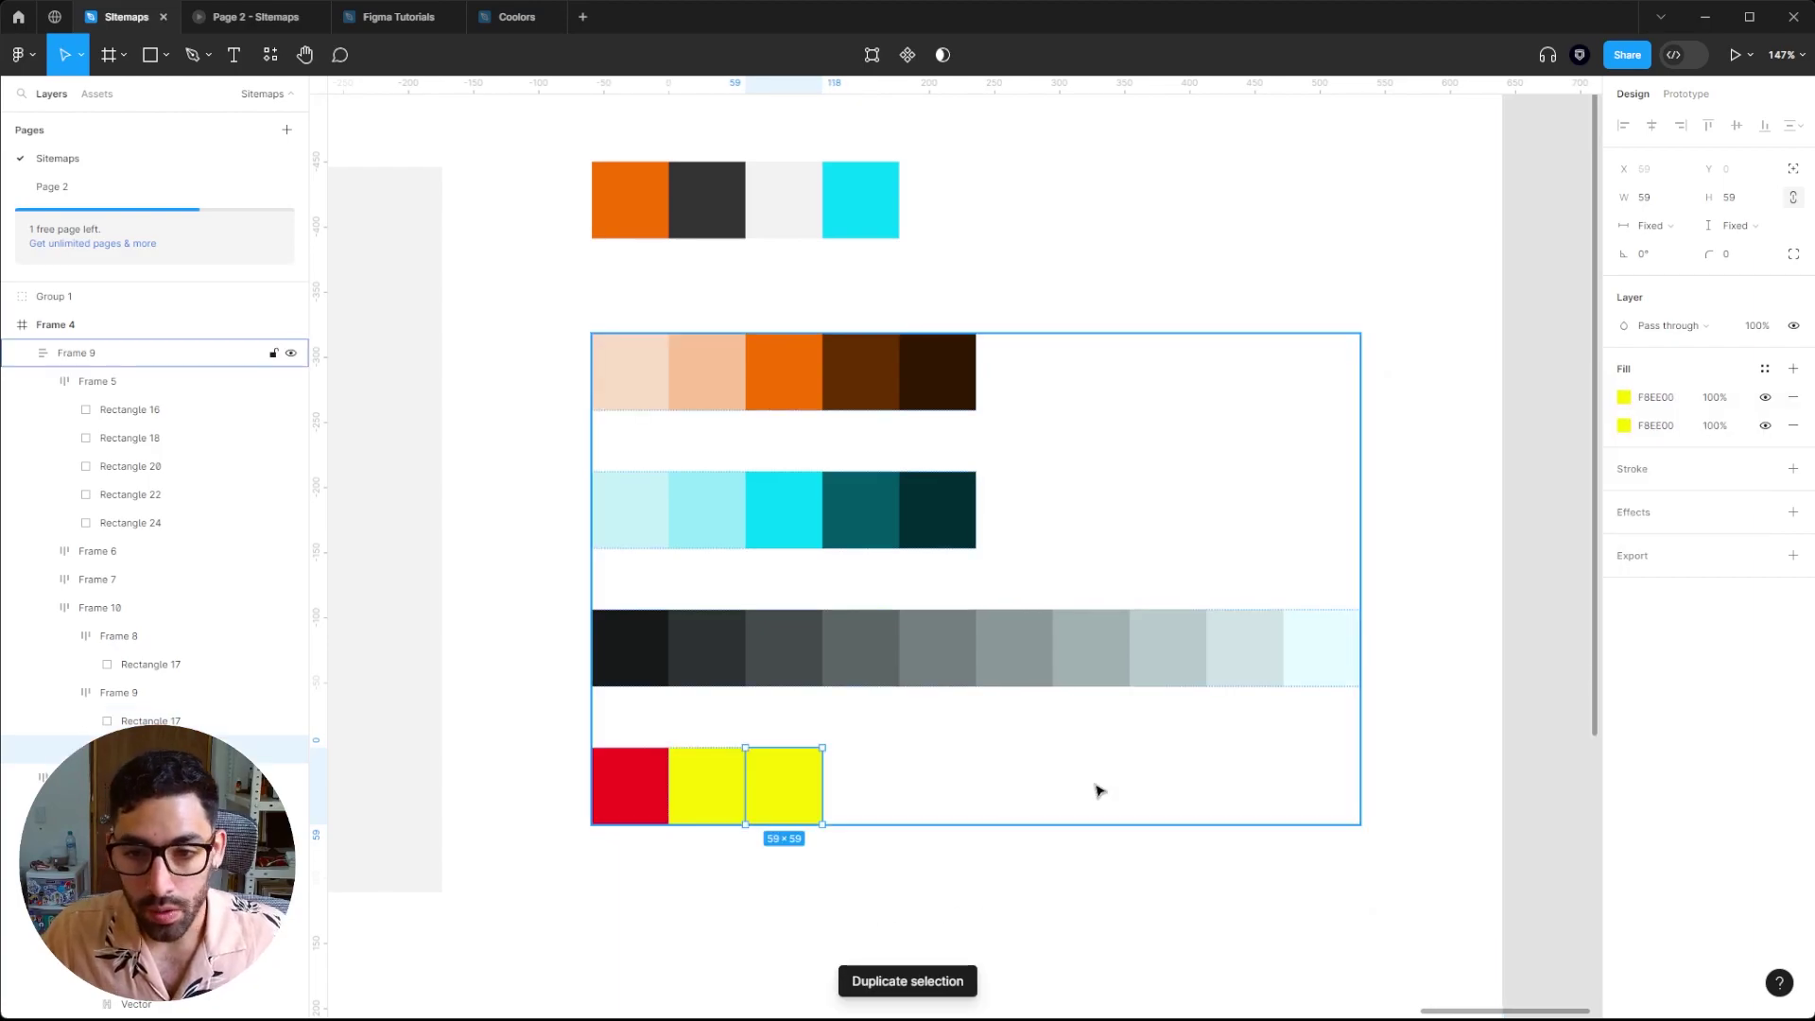
left_click(1623, 397)
left_click_drag(1471, 690, 1498, 697)
left_click(1532, 741)
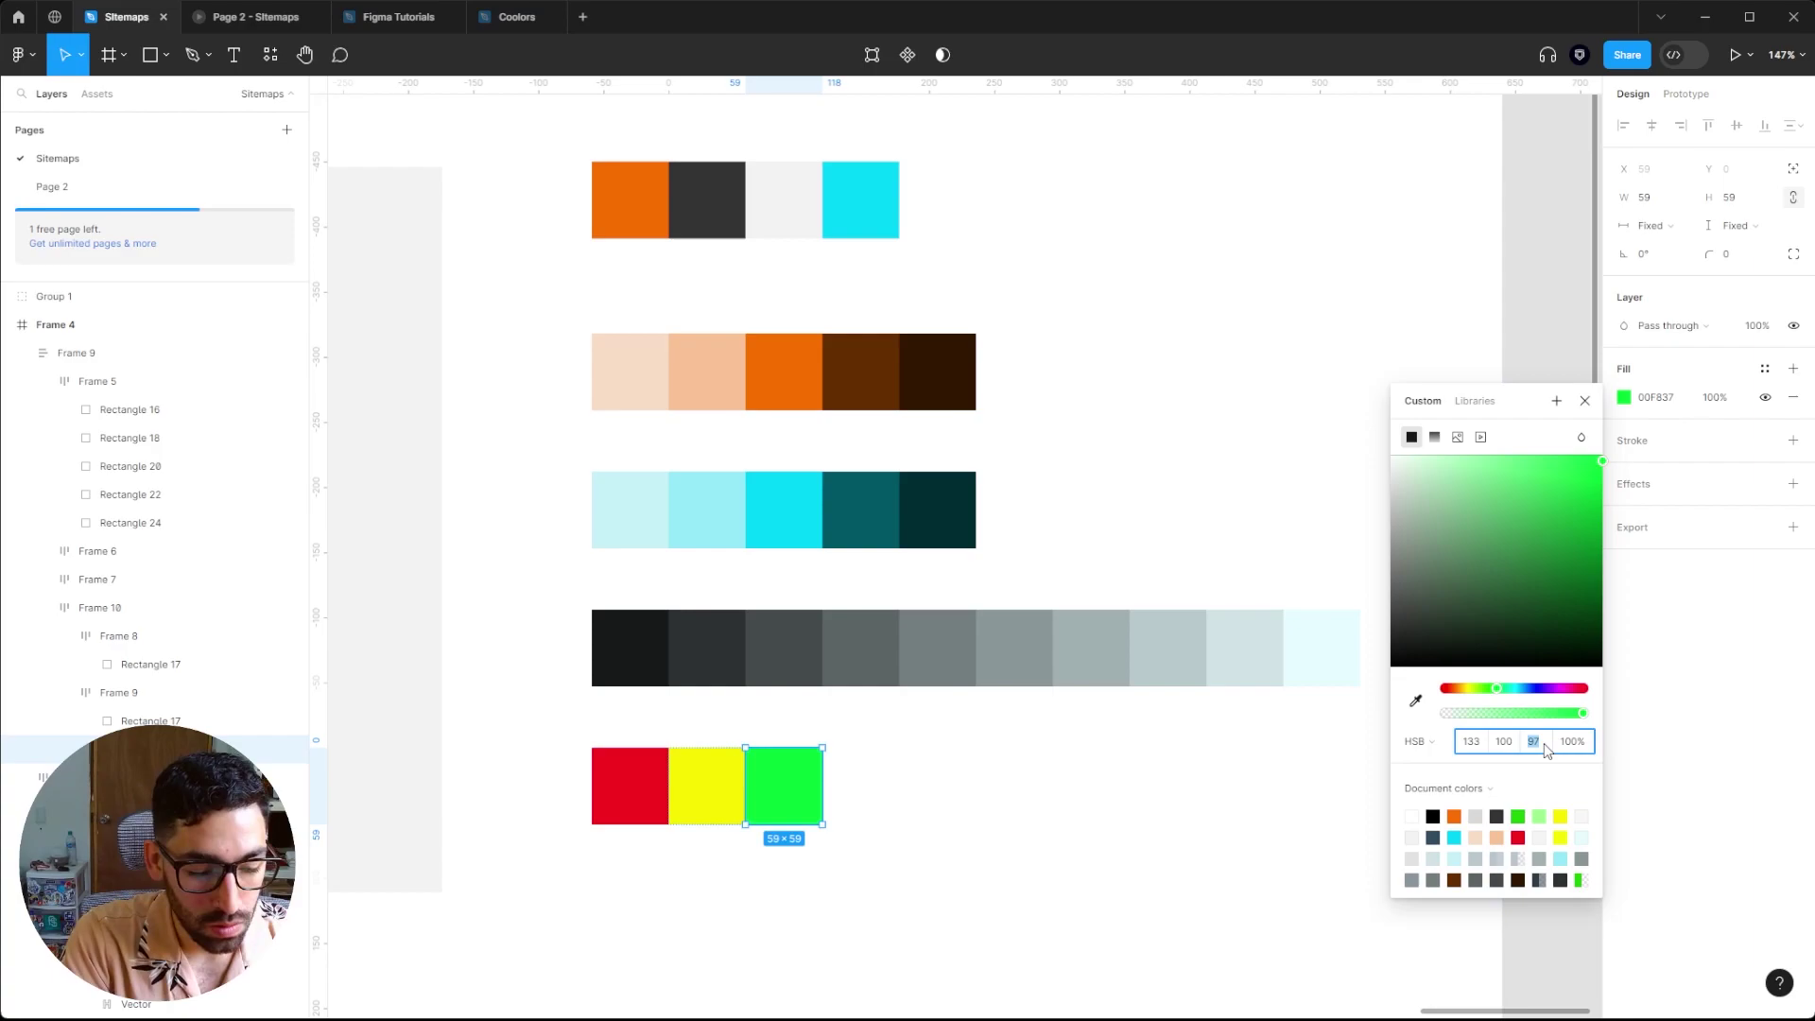
type("70")
key("Return")
left_click(750, 870)
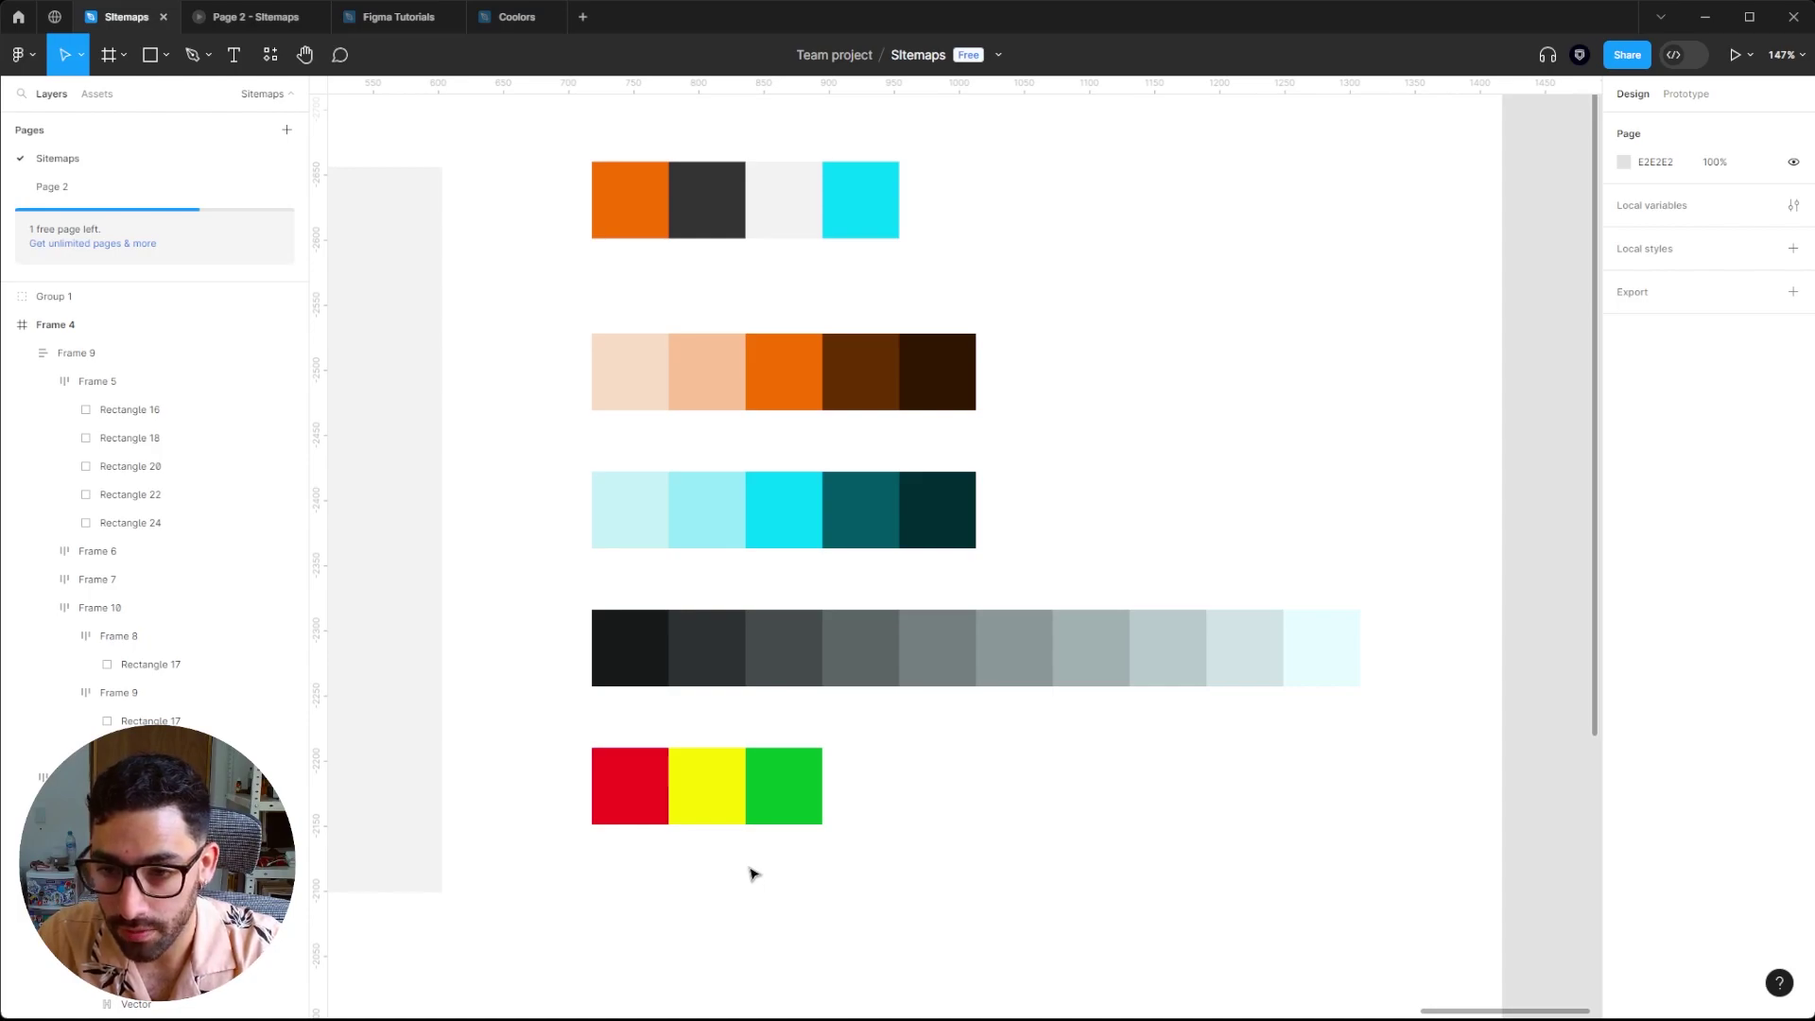
- Duplicate the red, yellow and green squares to make three of each
left_click(630, 785)
key("ctrl+d")
key("ctrl+d")
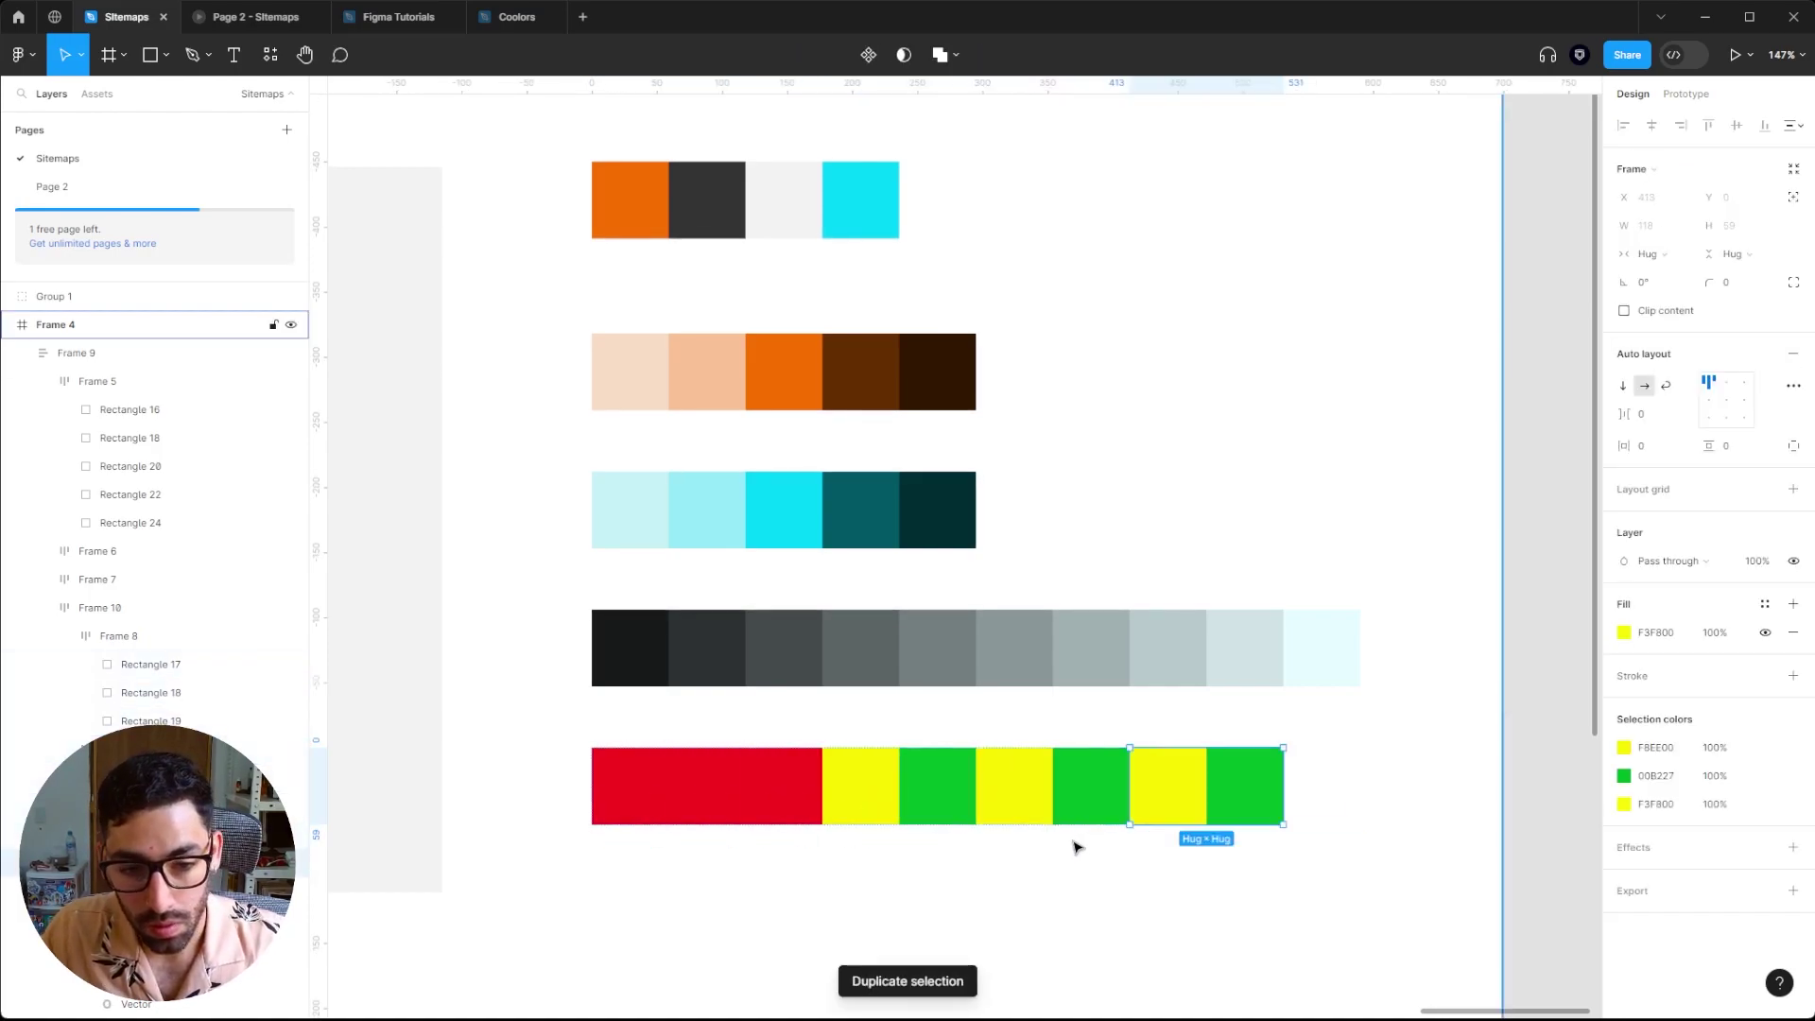
left_click(886, 810)
key("ctrl+d")
key("ctrl+d")
left_click(1086, 805)
key("ctrl+d")
key("ctrl+d")
left_click(629, 785)
- Set the first red square to brightness 30 and the third red square to saturation 50
left_click(1623, 397)
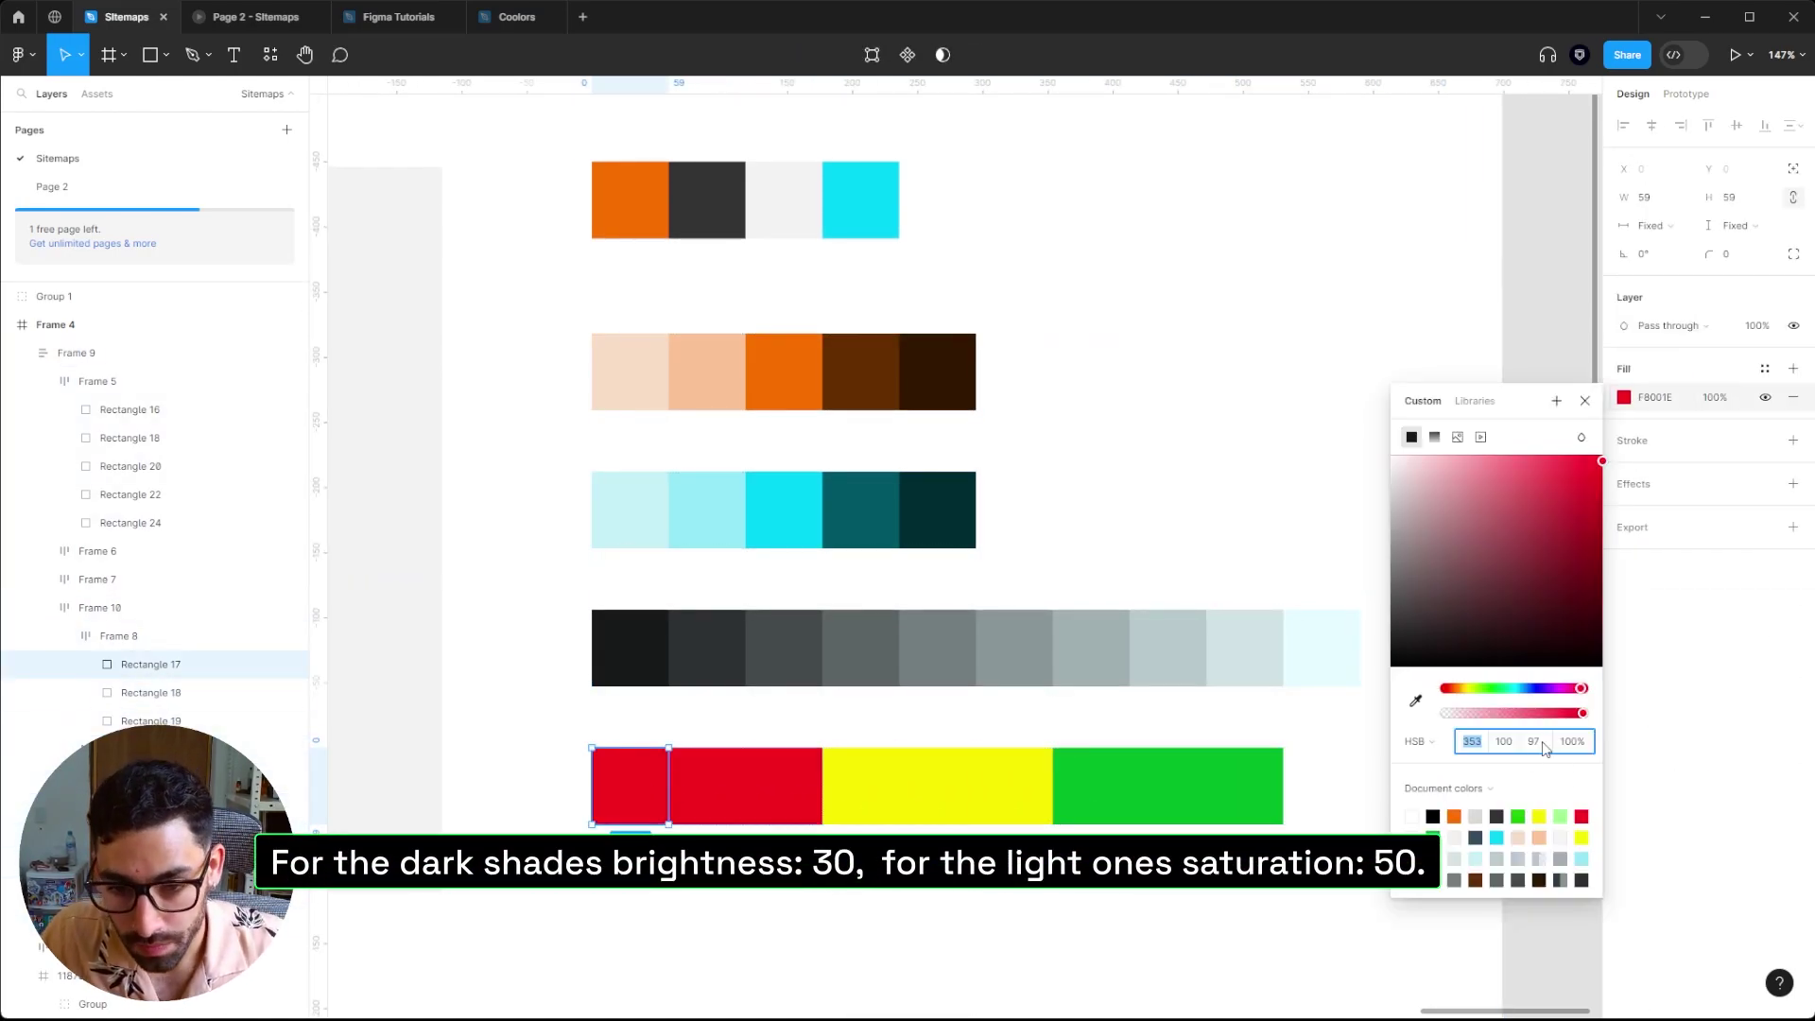
left_click(1533, 741)
type("30")
key("Return")
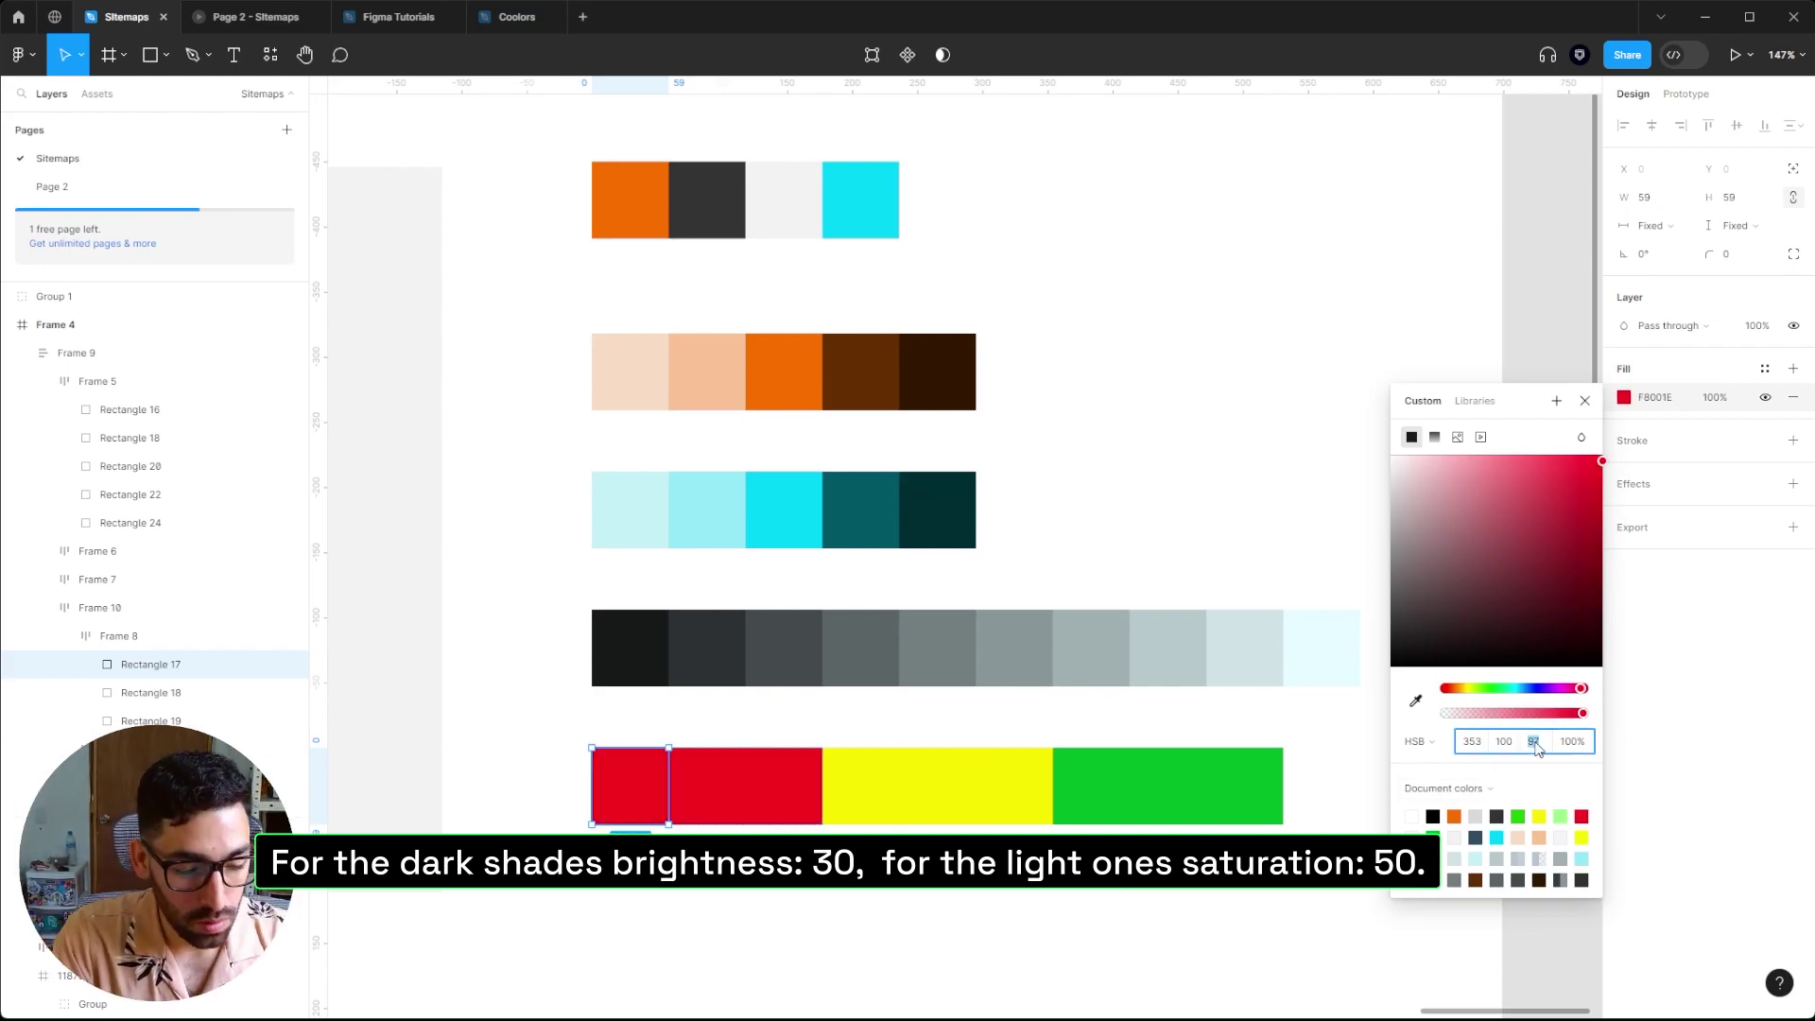
key("Tab")
key("Tab")
left_click(1510, 741)
type("50")
key("Return")
key("Escape")
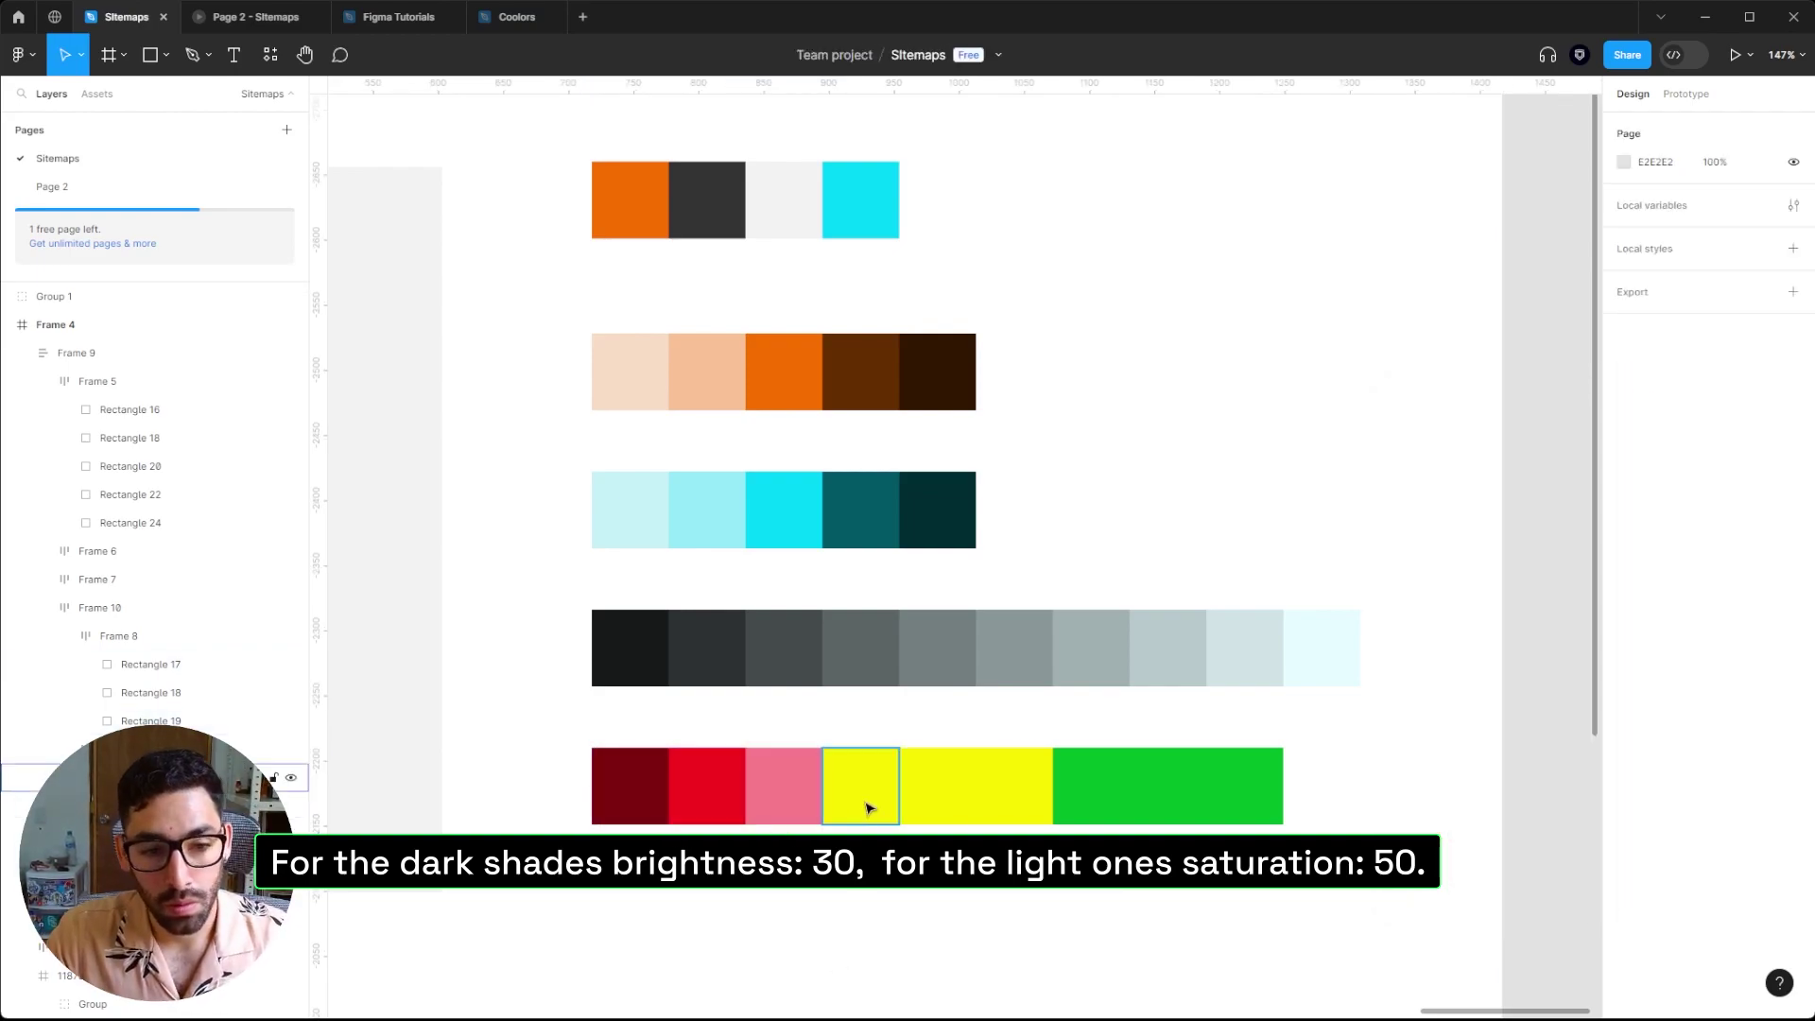
- Give the yellow row an olive shade at brightness 30 and a pale tint at saturation 50
left_click(629, 785)
left_click(868, 806)
left_click(1624, 397)
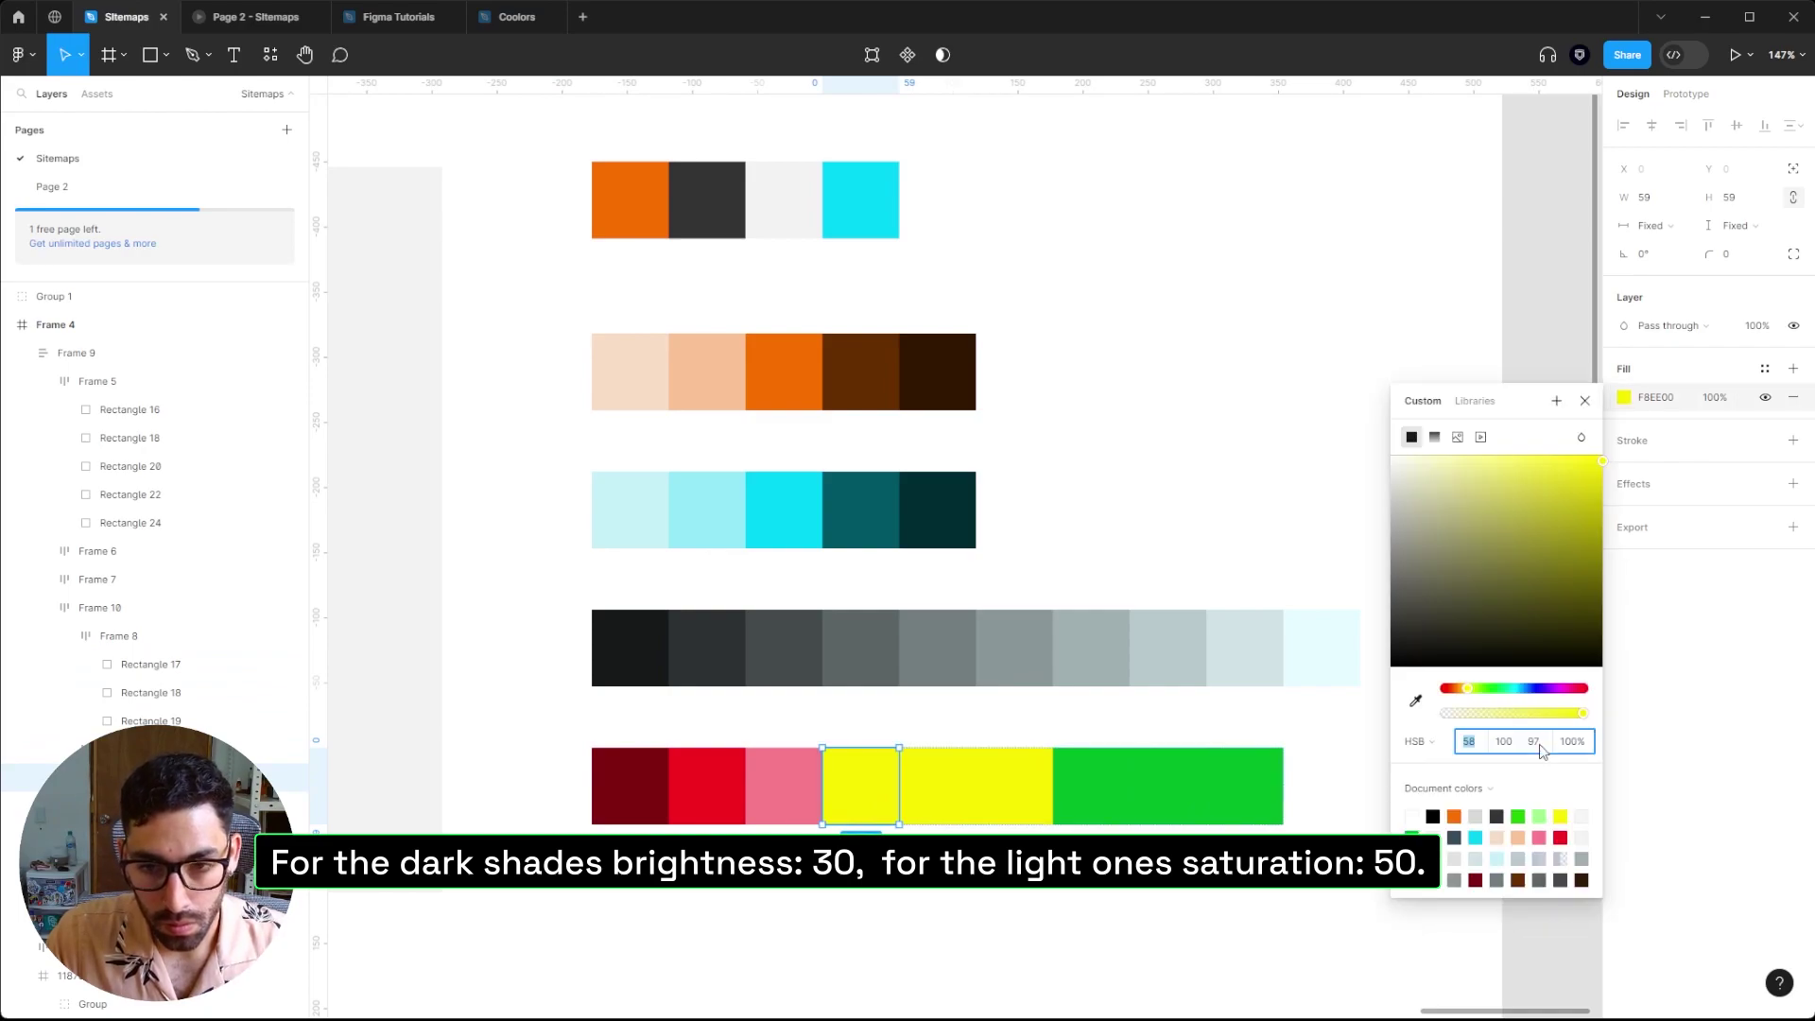
left_click(1533, 741)
type("30")
key("Return")
left_click(1003, 804)
left_click(1623, 397)
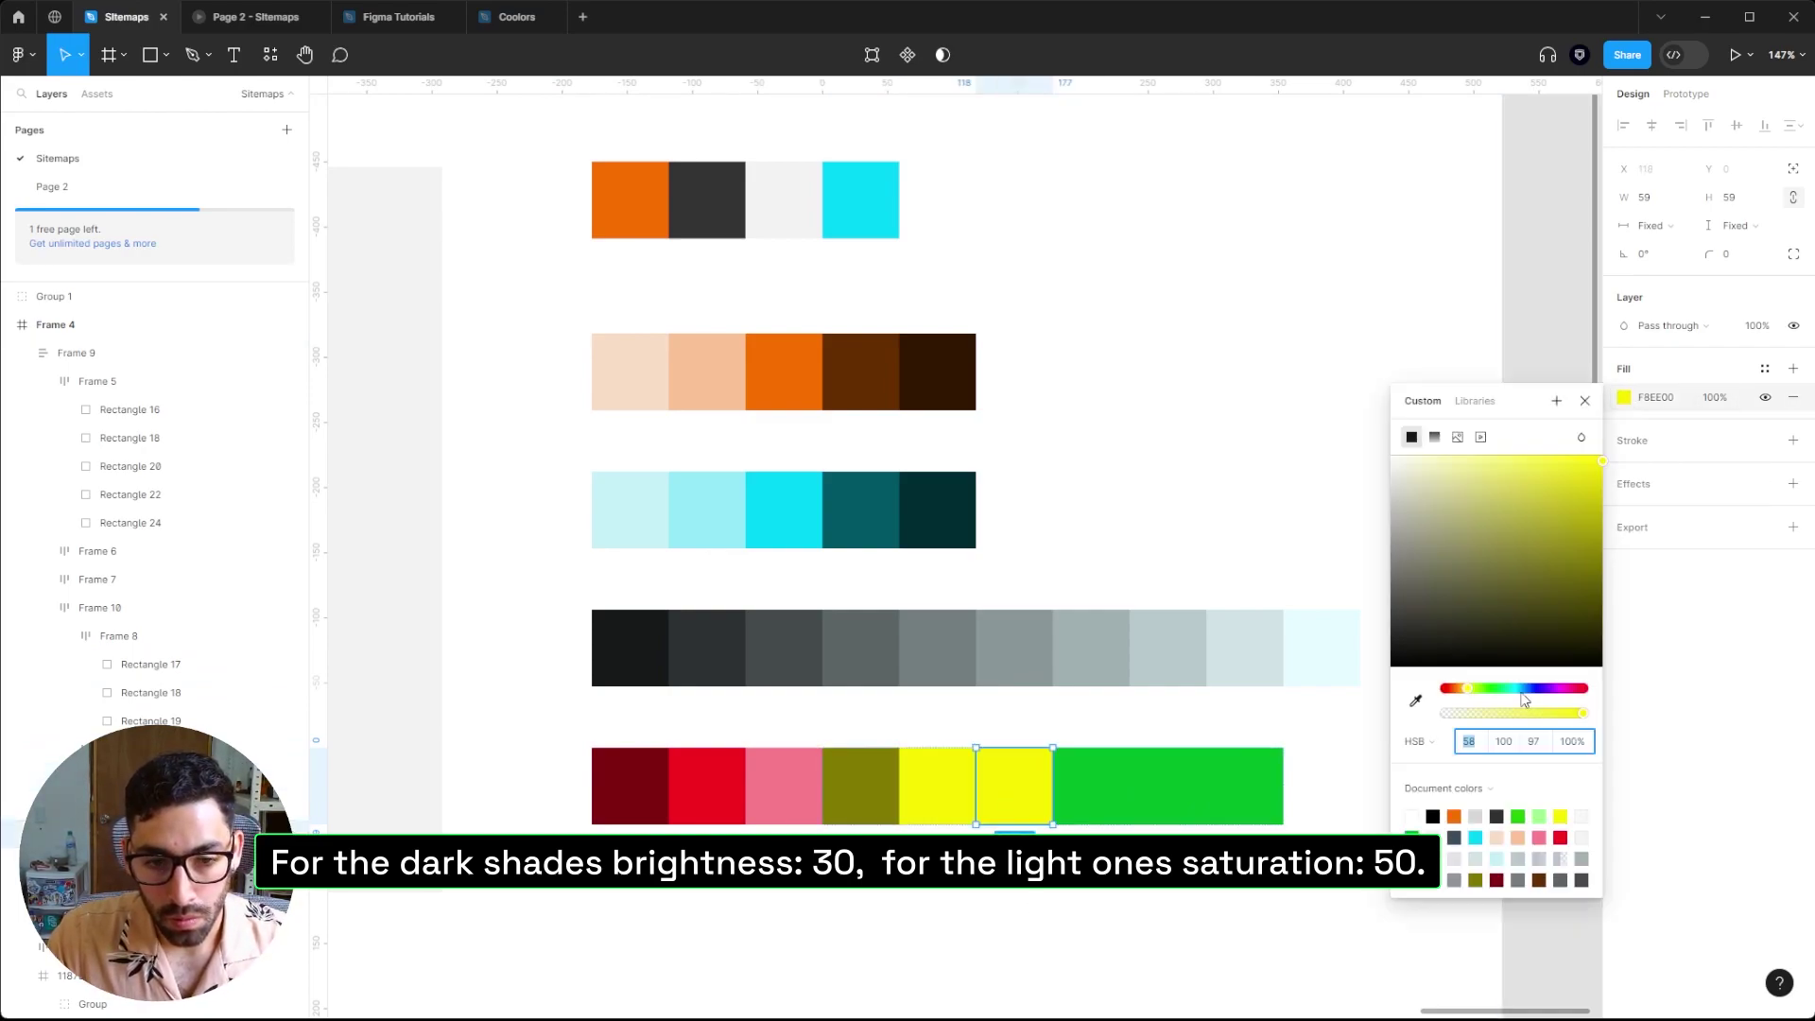
left_click(1511, 742)
type("50")
key("Return")
key("Escape")
- Darken the first green square to brightness 45
key("Tab")
left_click(1624, 397)
left_click(1533, 741)
type("45")
key("Return")
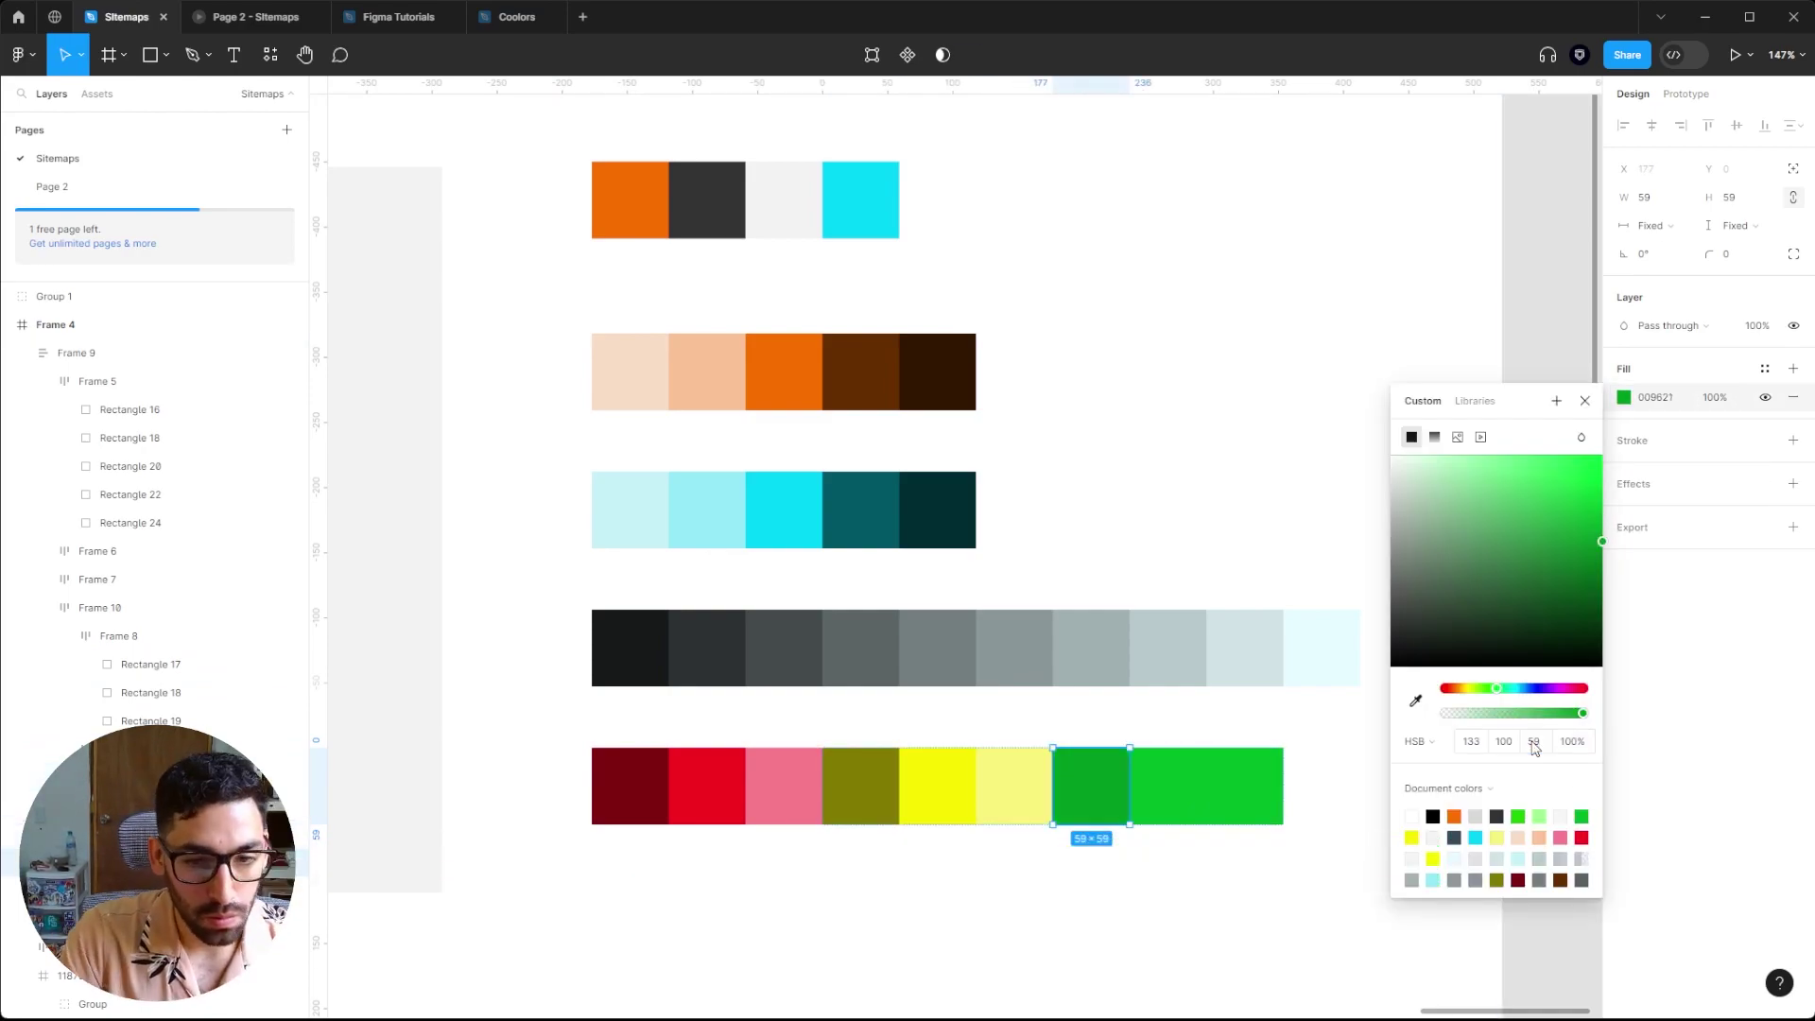
key("Escape")
- Lighten the last green square to saturation 50 and brightness 100
key("Tab")
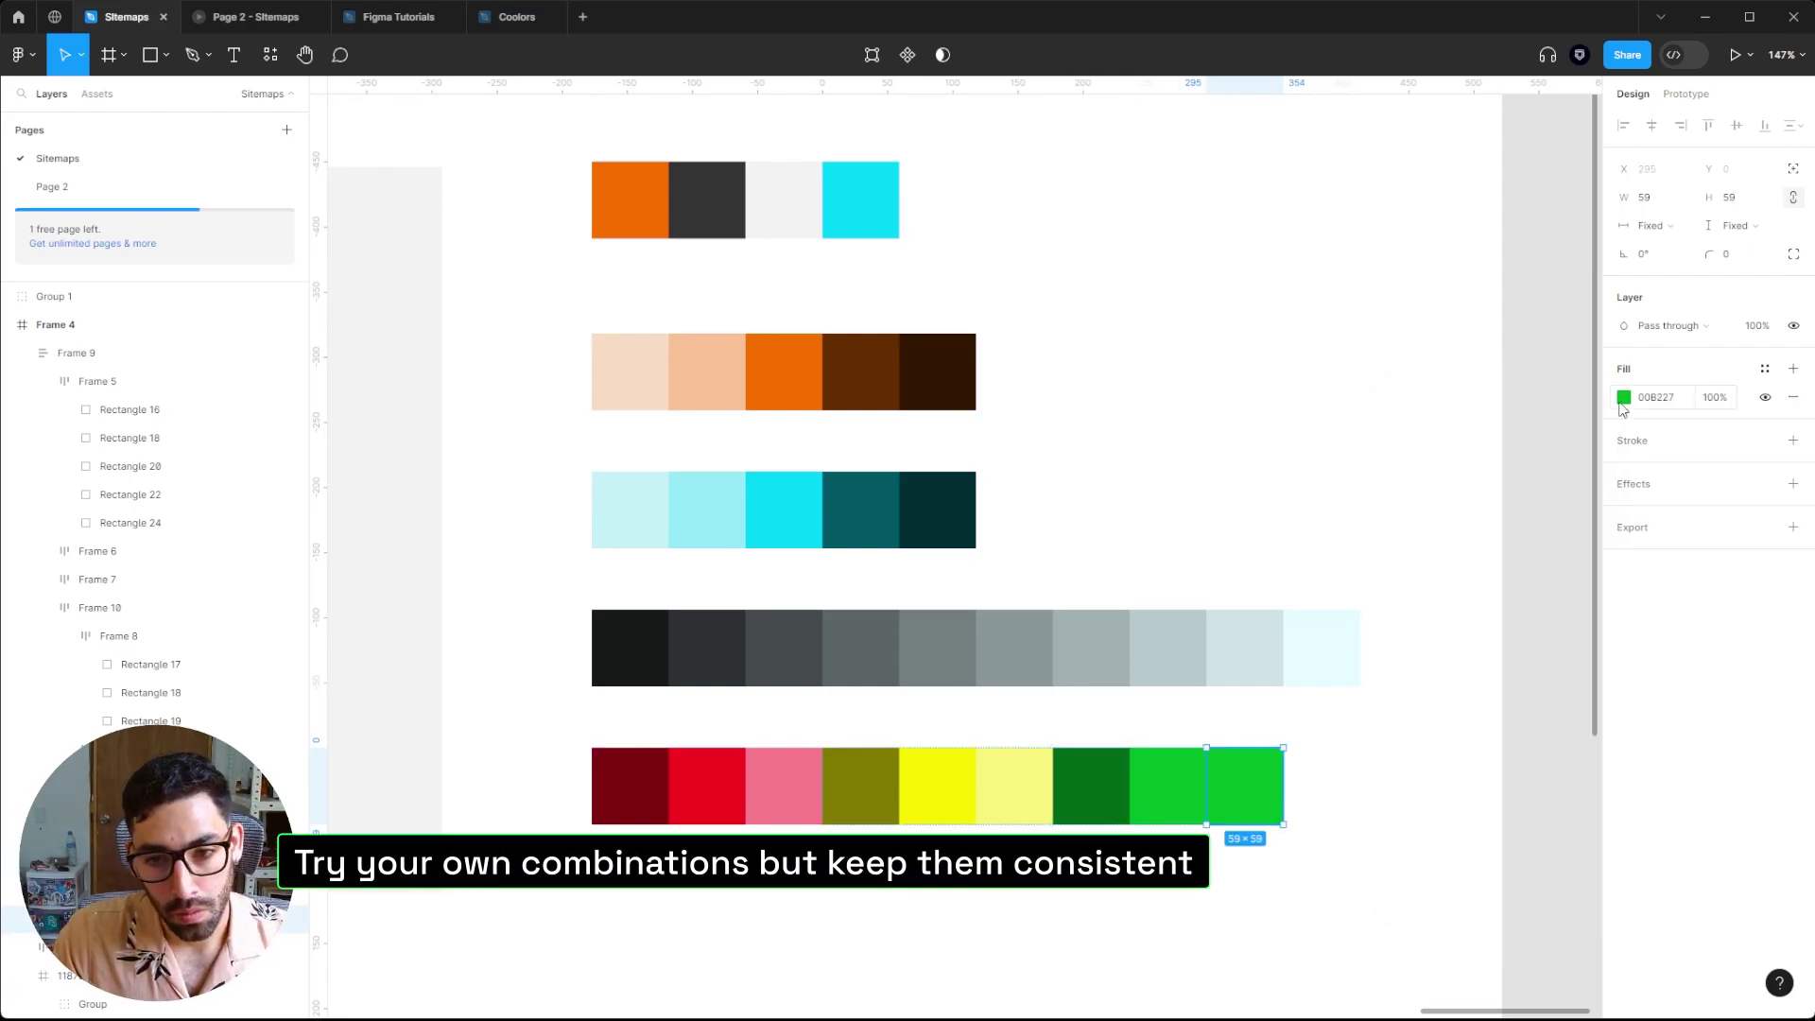
left_click(1624, 397)
left_click(1505, 741)
type("50")
key("Return")
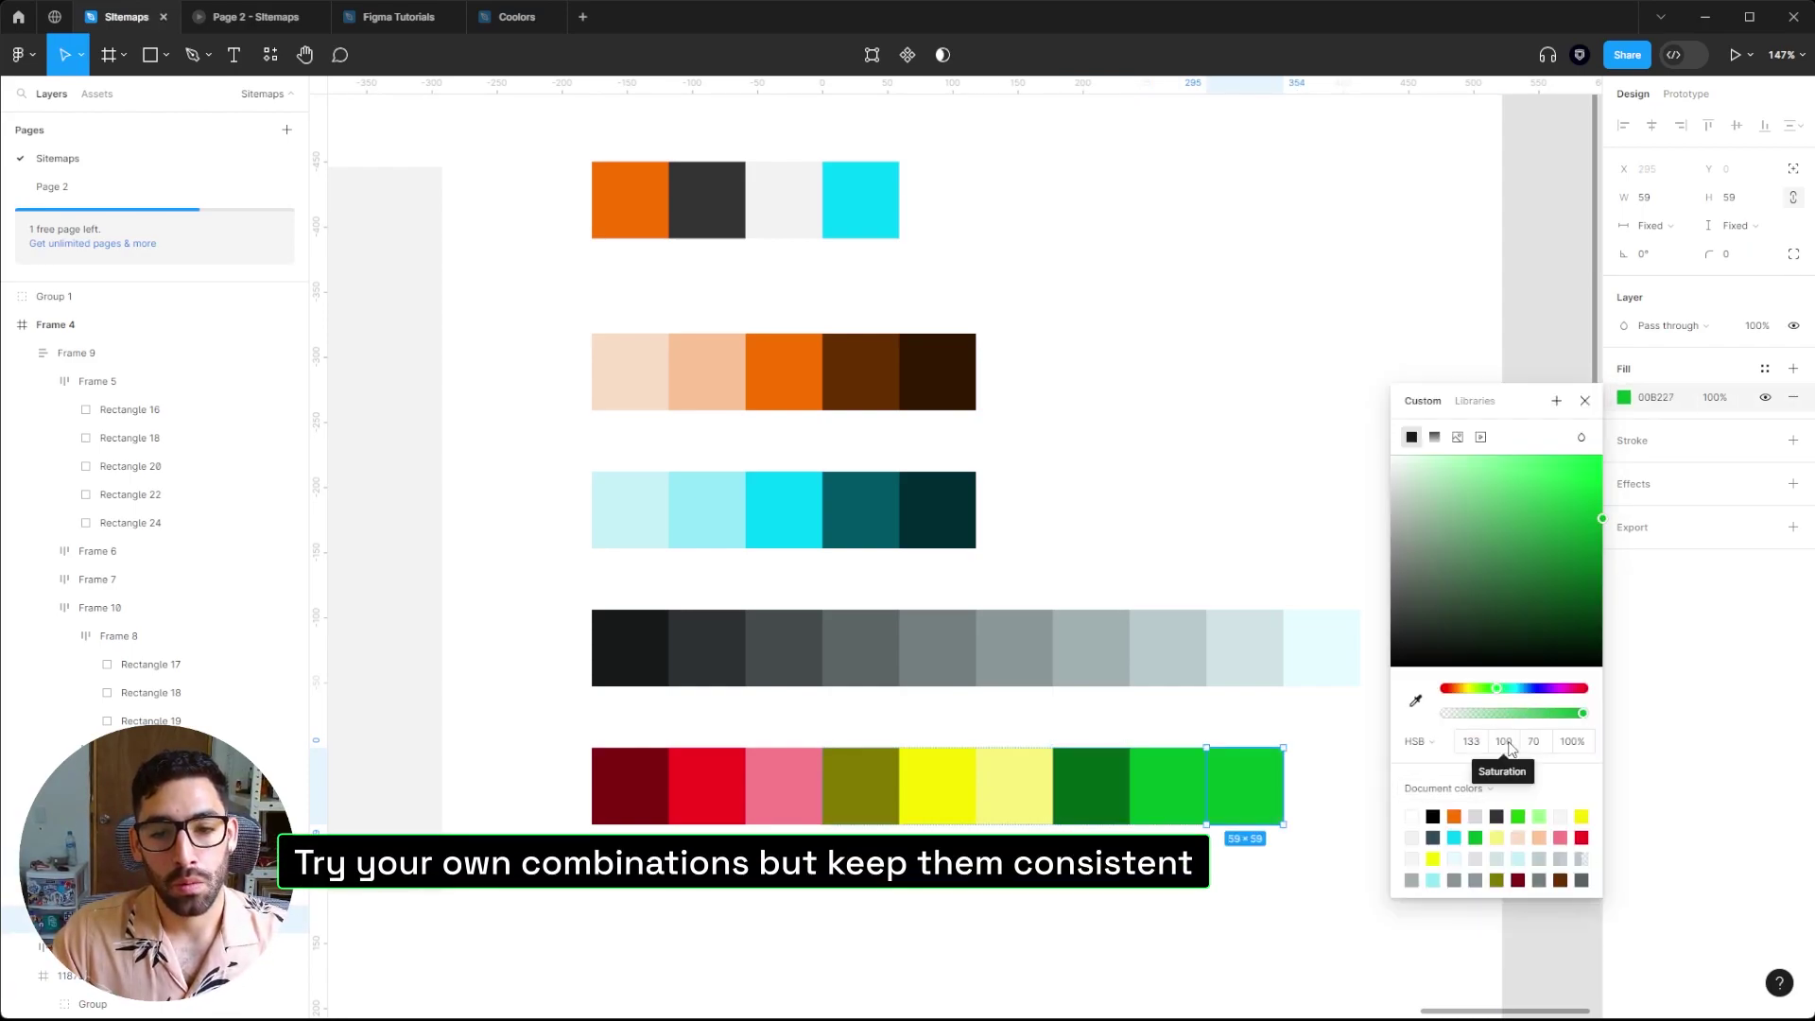
left_click(1533, 741)
type("100")
key("Return")
key("Escape")
key("Escape")
key("shift+1")
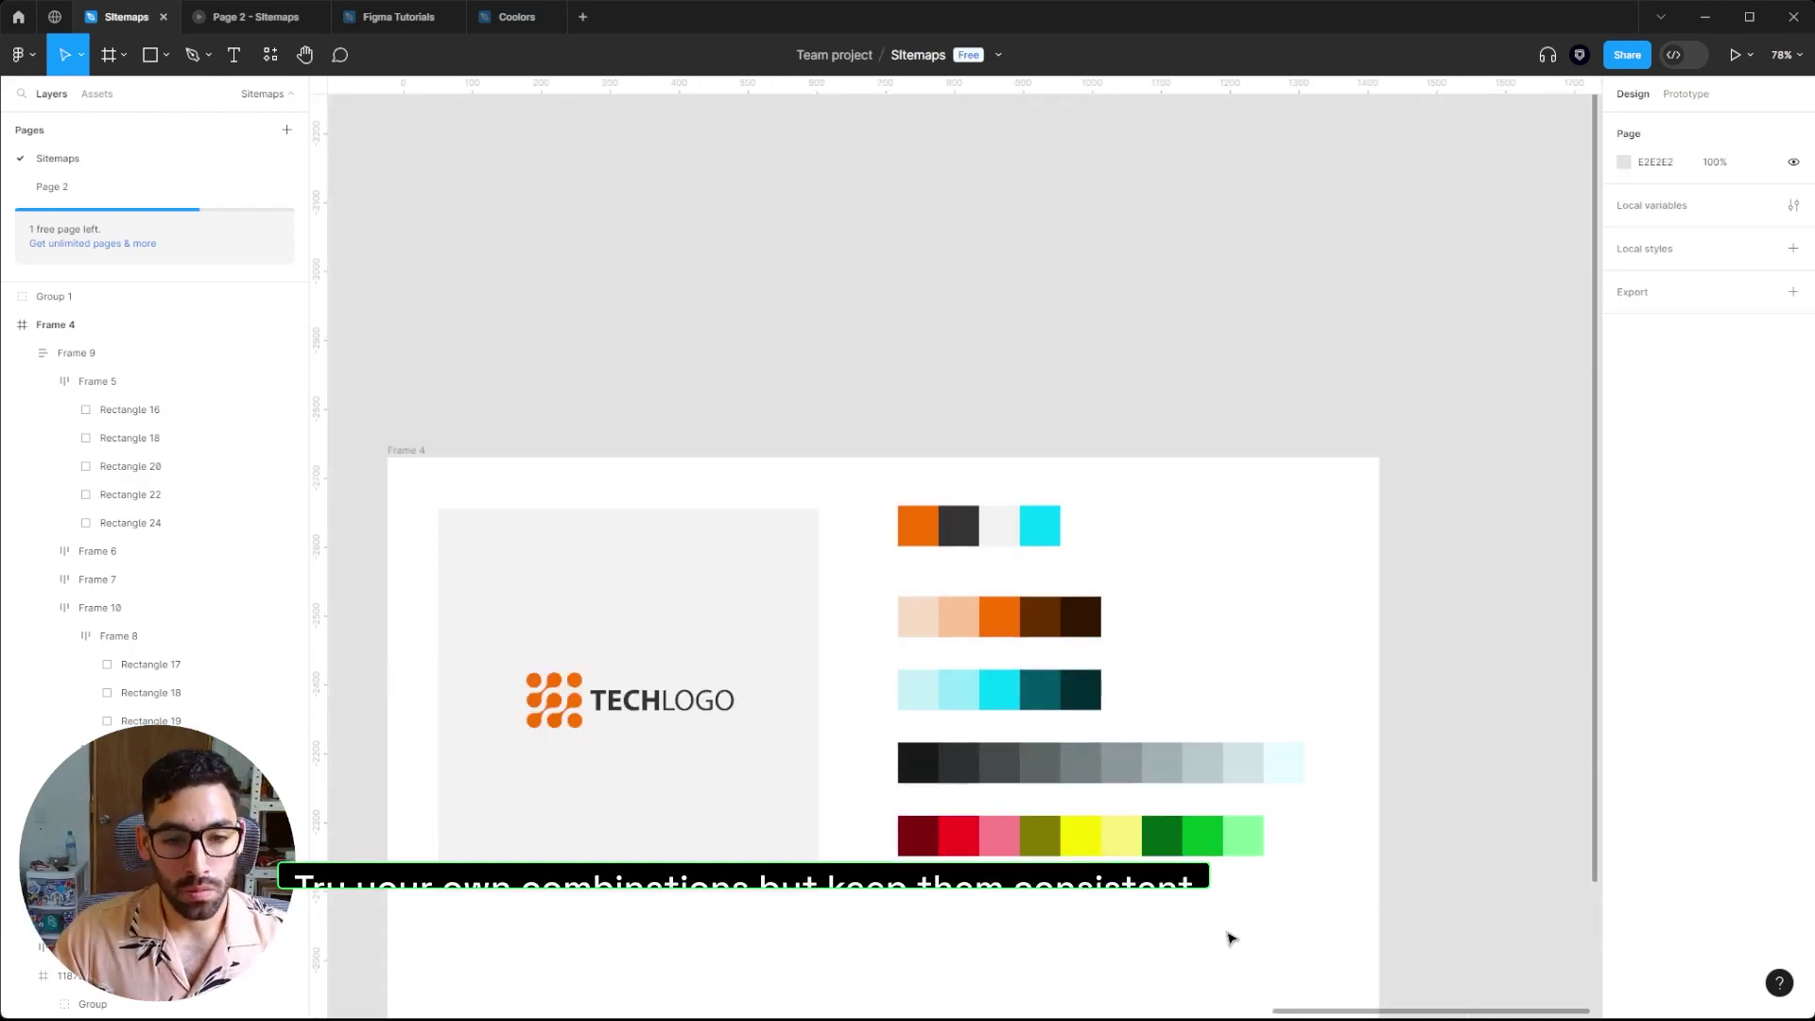
scroll(1228, 936, "down", 1)
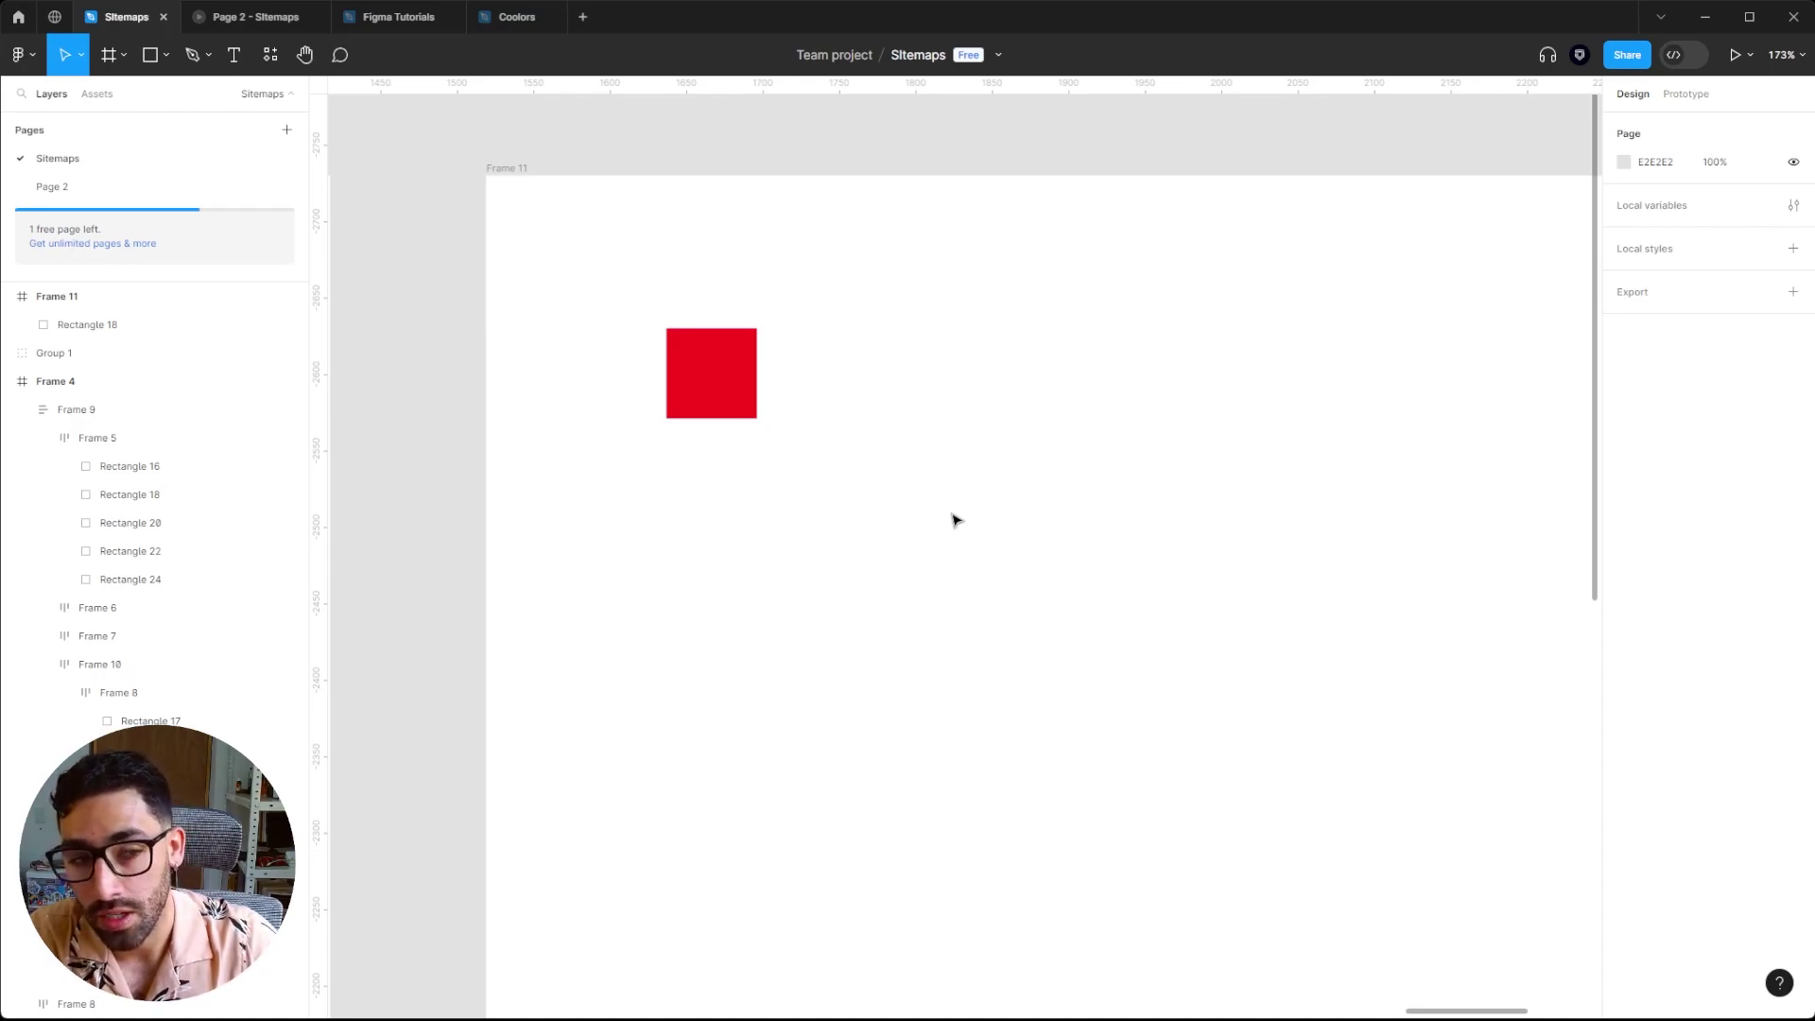
- Add a duplicate red square below, hue-shifted to F81E00, then return to the palette frame
left_click_drag(741, 393, 758, 605)
left_click(1624, 483)
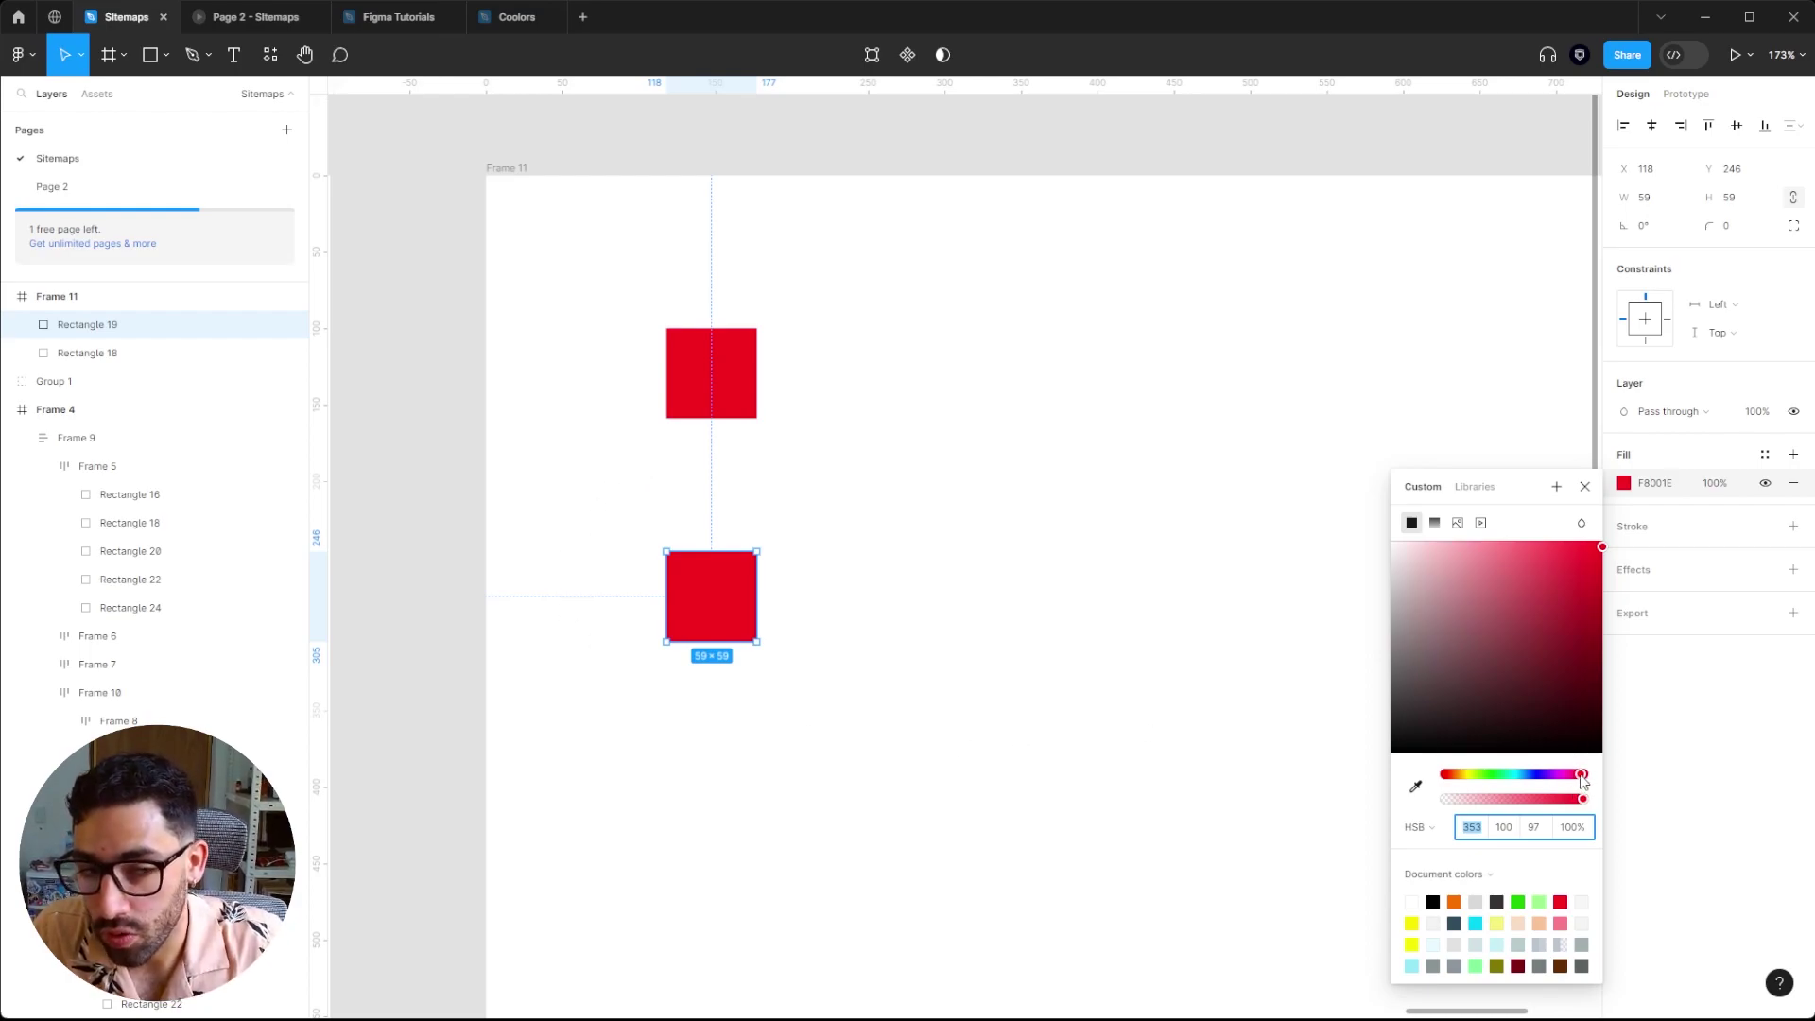
left_click_drag(1581, 774, 1446, 777)
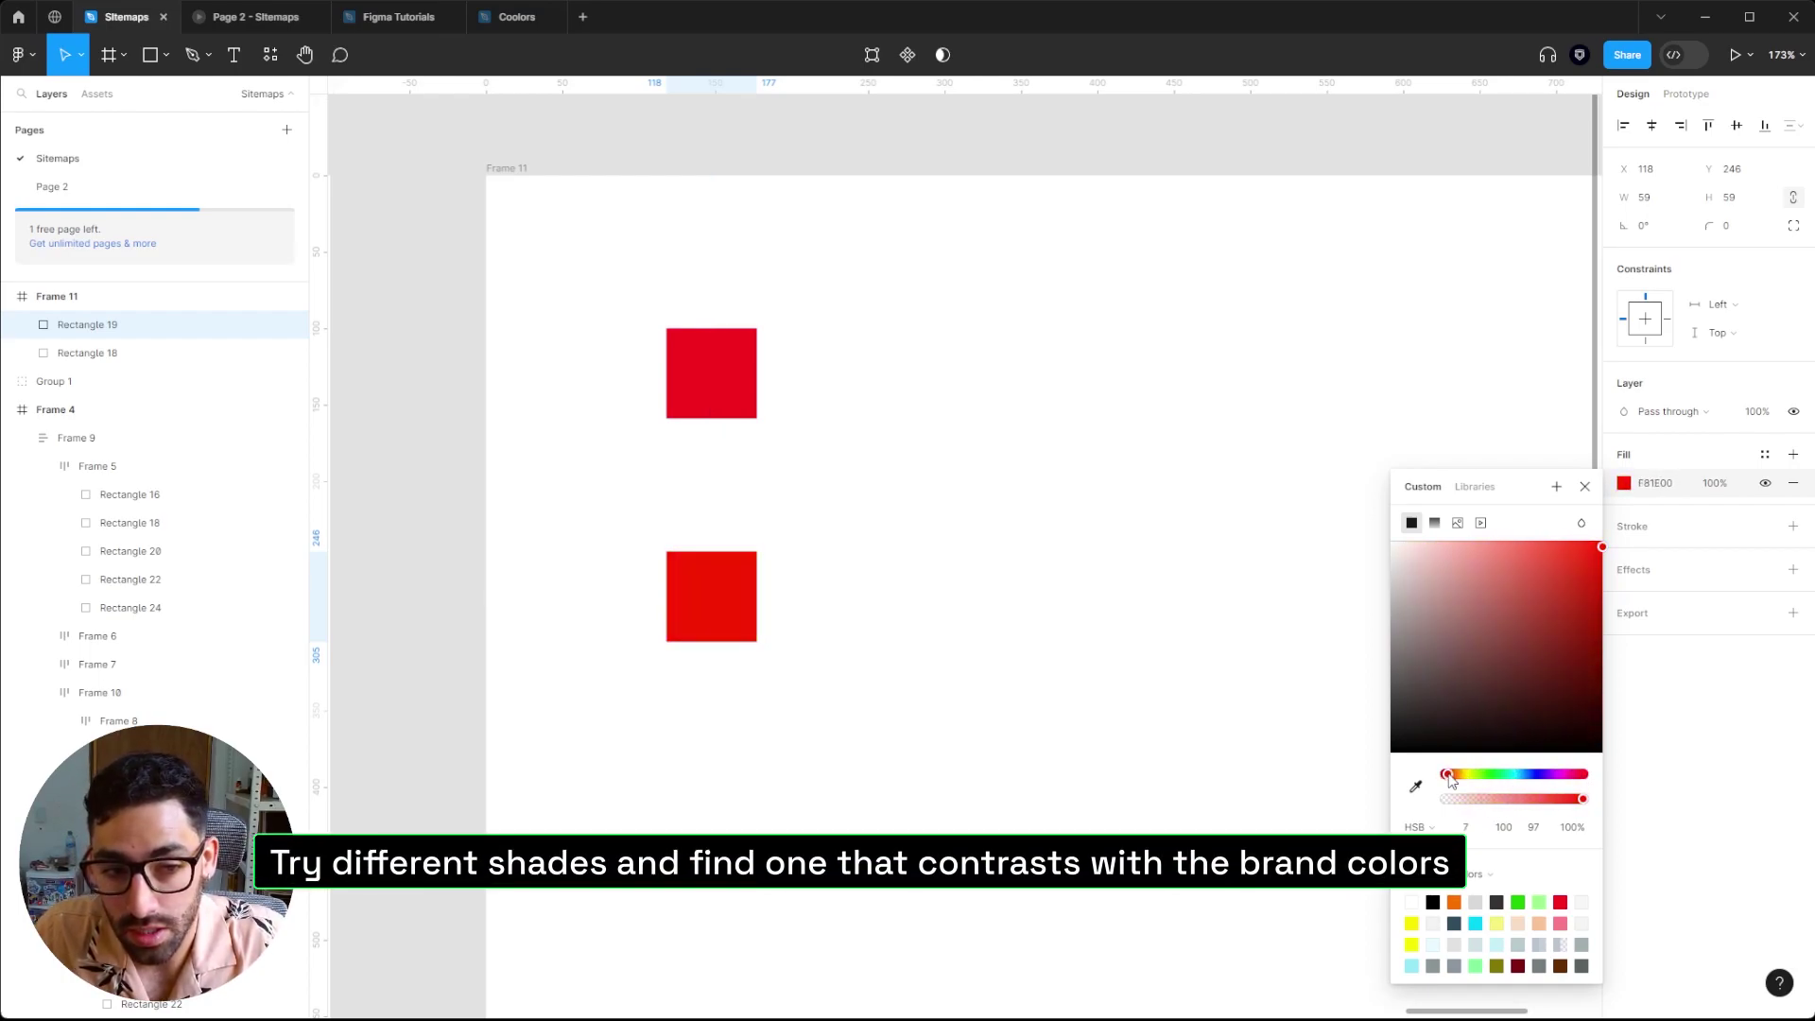
left_click(1099, 664)
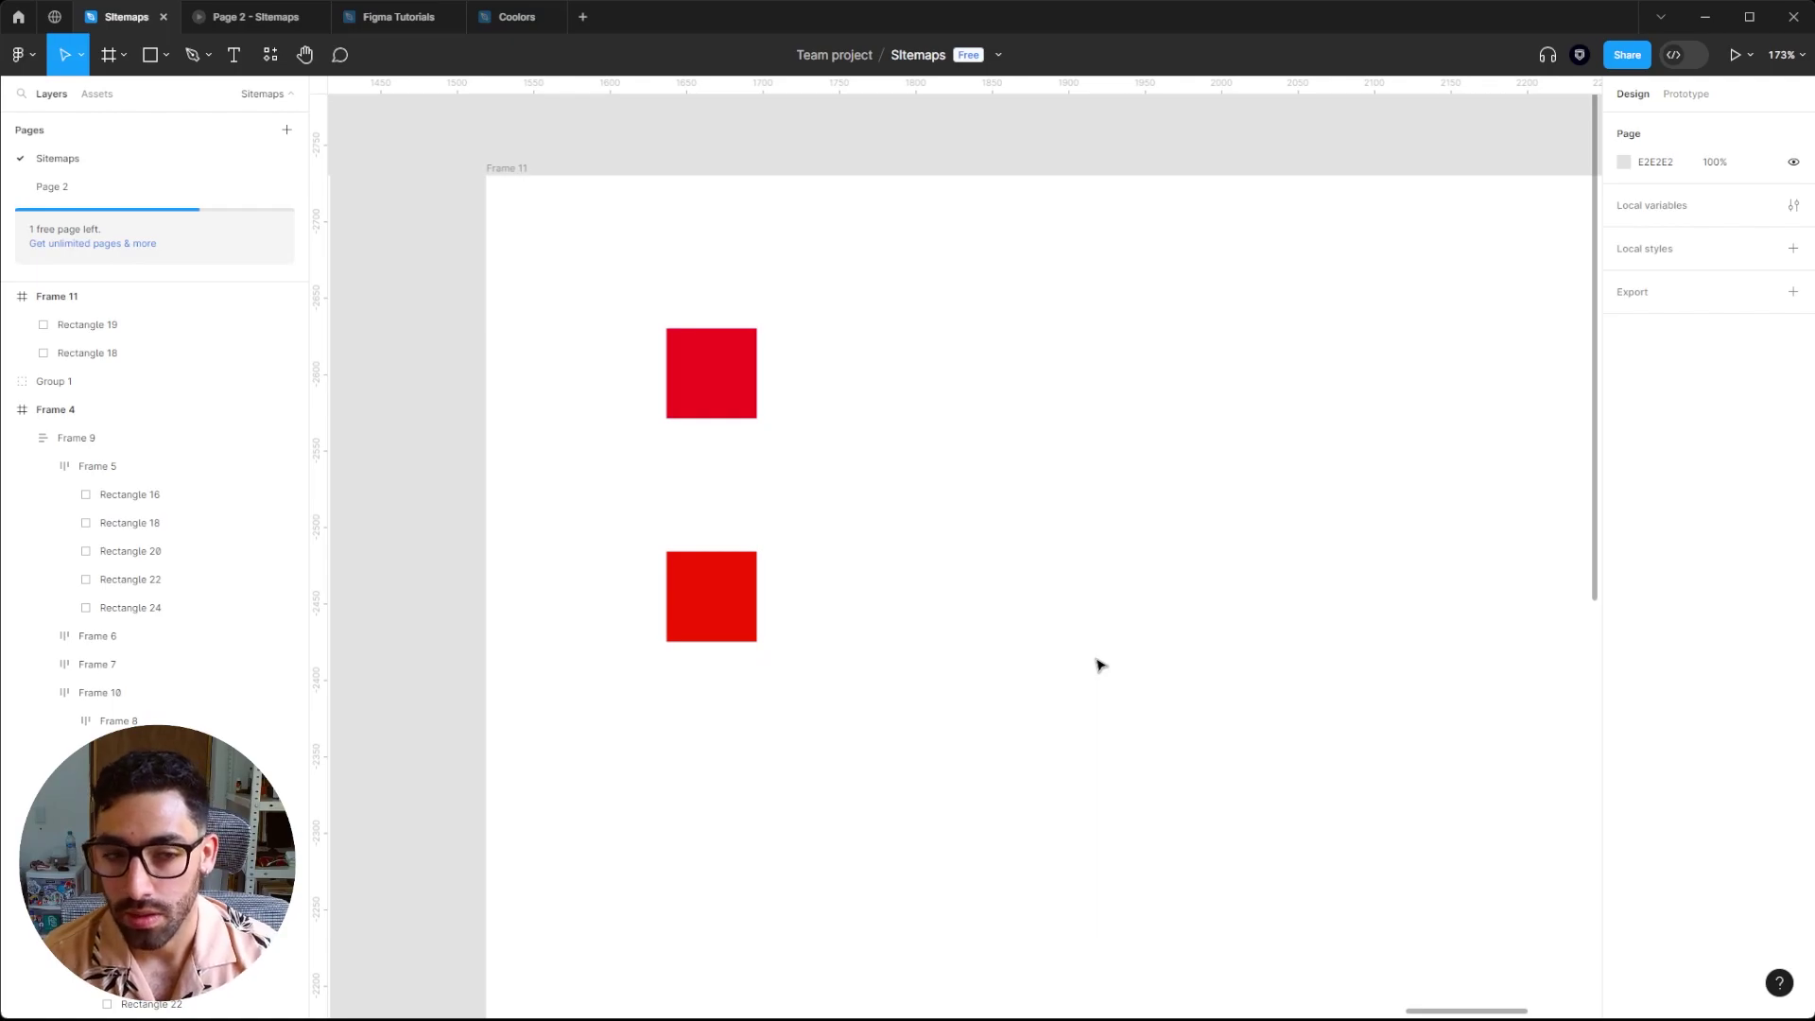
key("n")
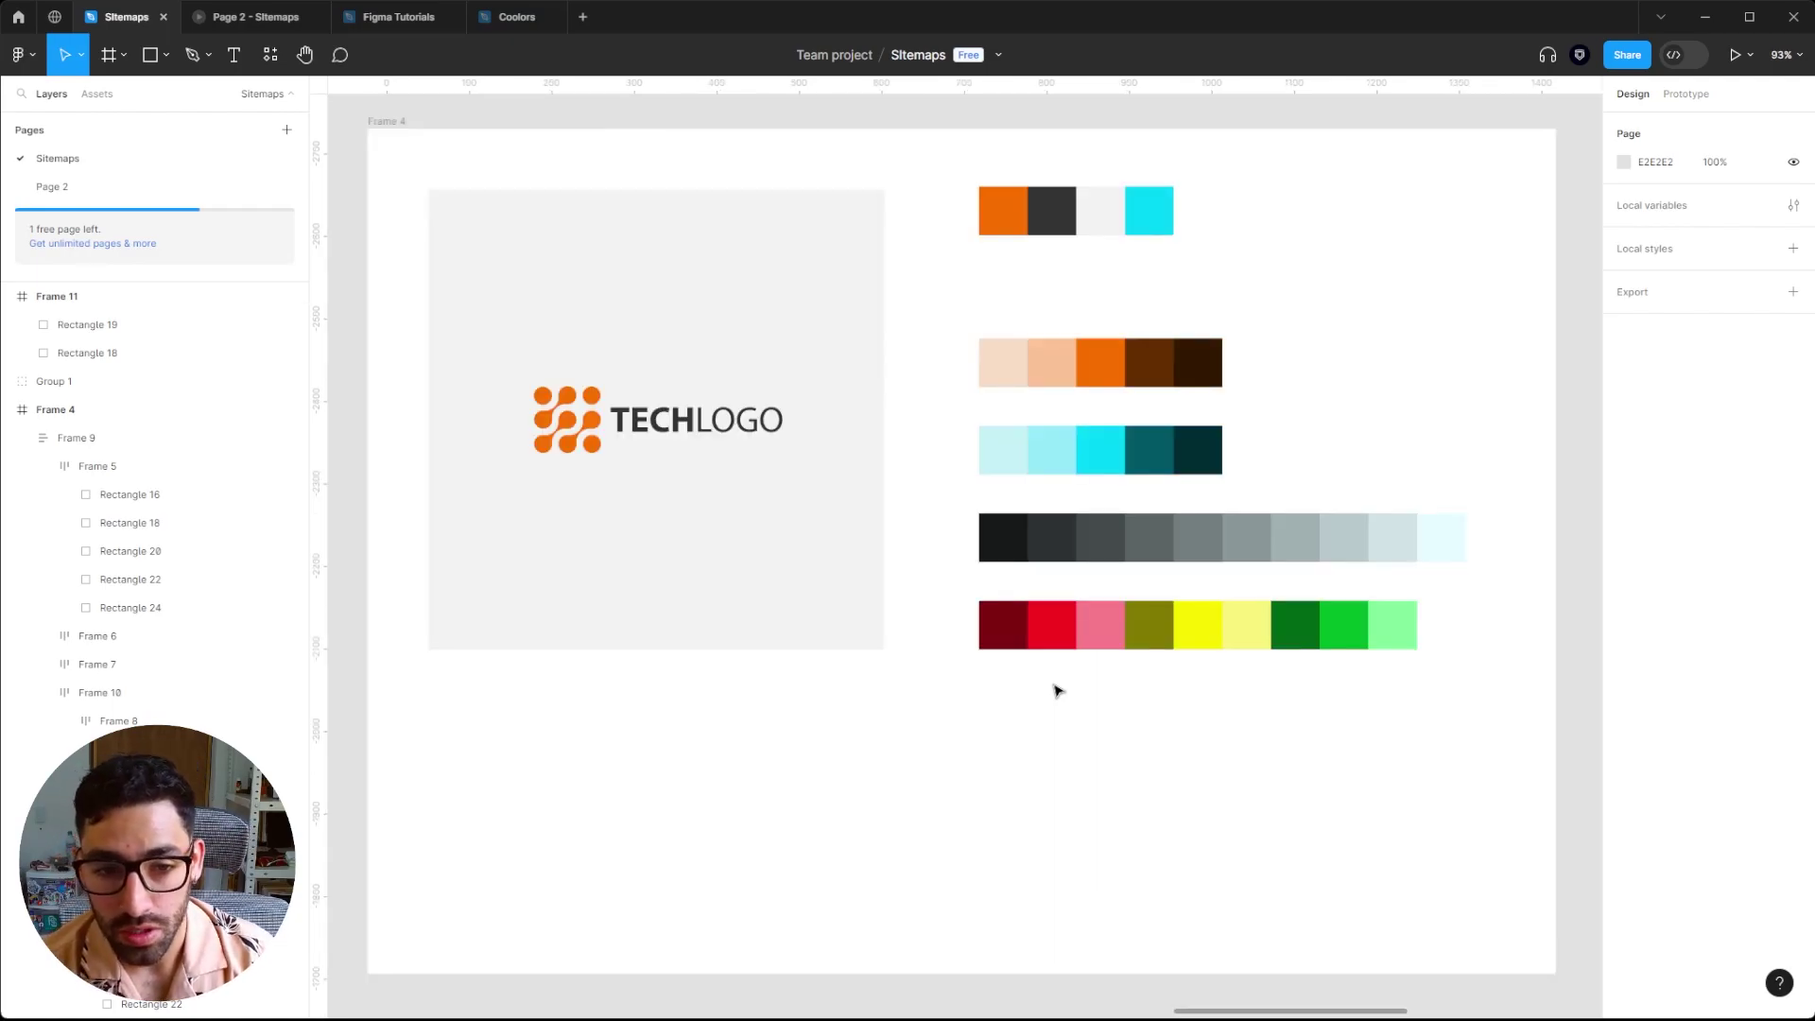